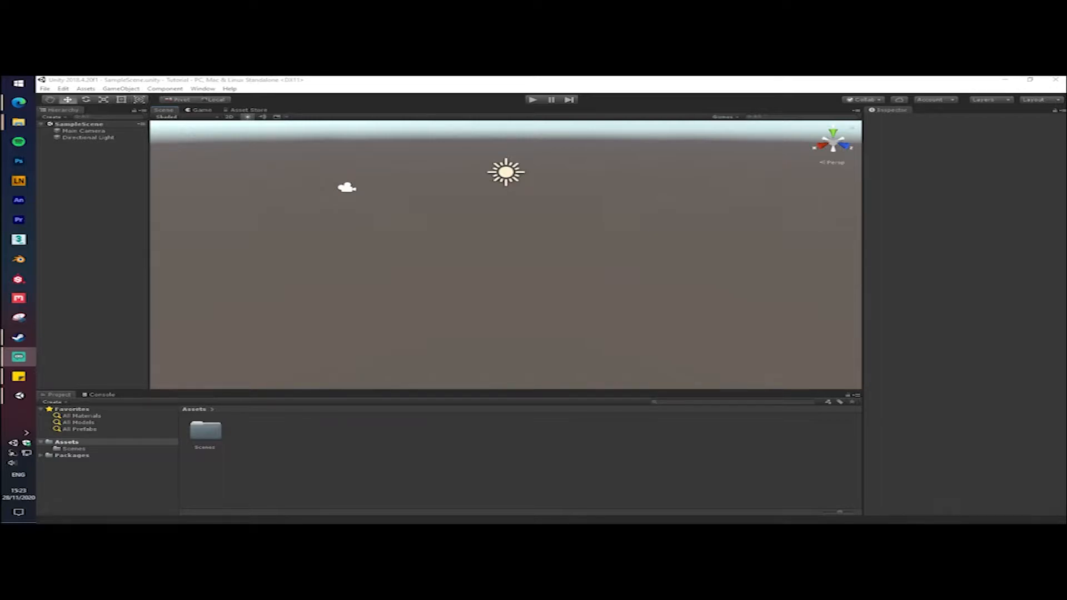
Import the complete Dynamic Bone package from the owned assets in the Asset Store, then return to the Scene view.
left_click(499, 442)
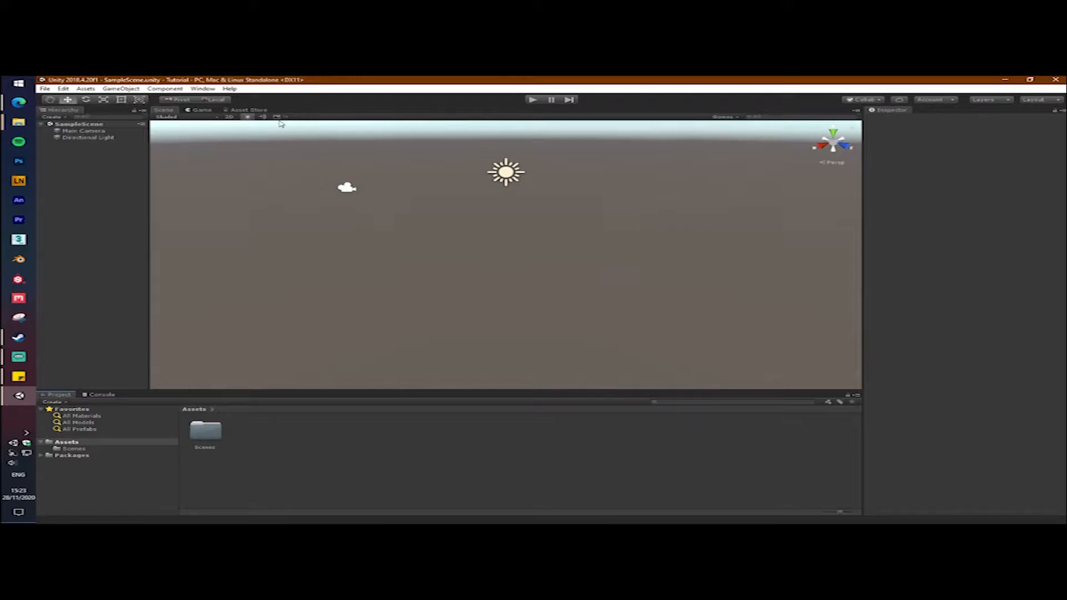
left_click(249, 110)
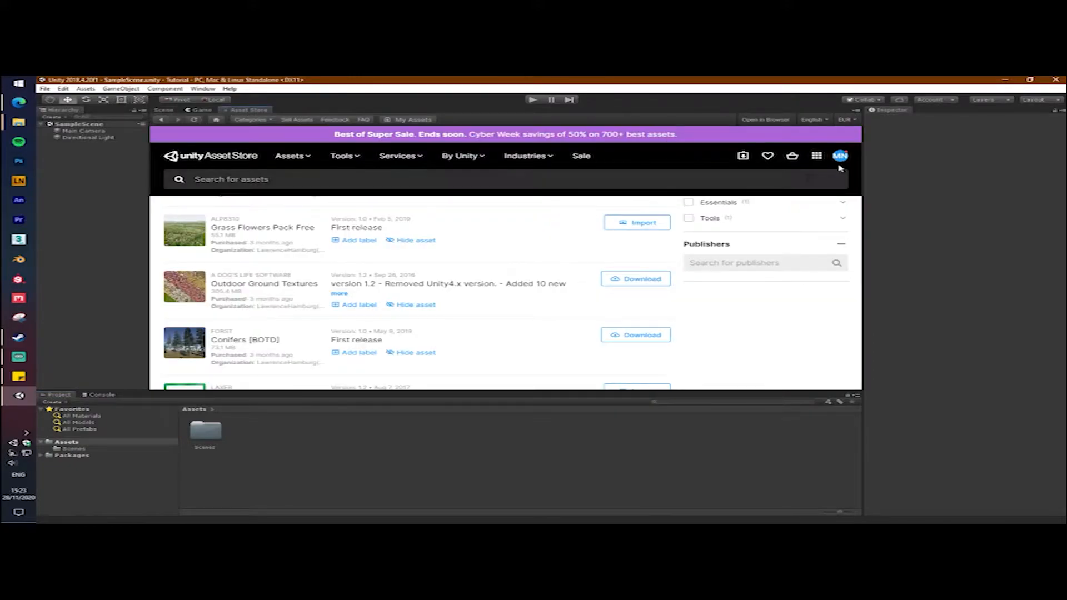
scroll(493, 300, "down", 2)
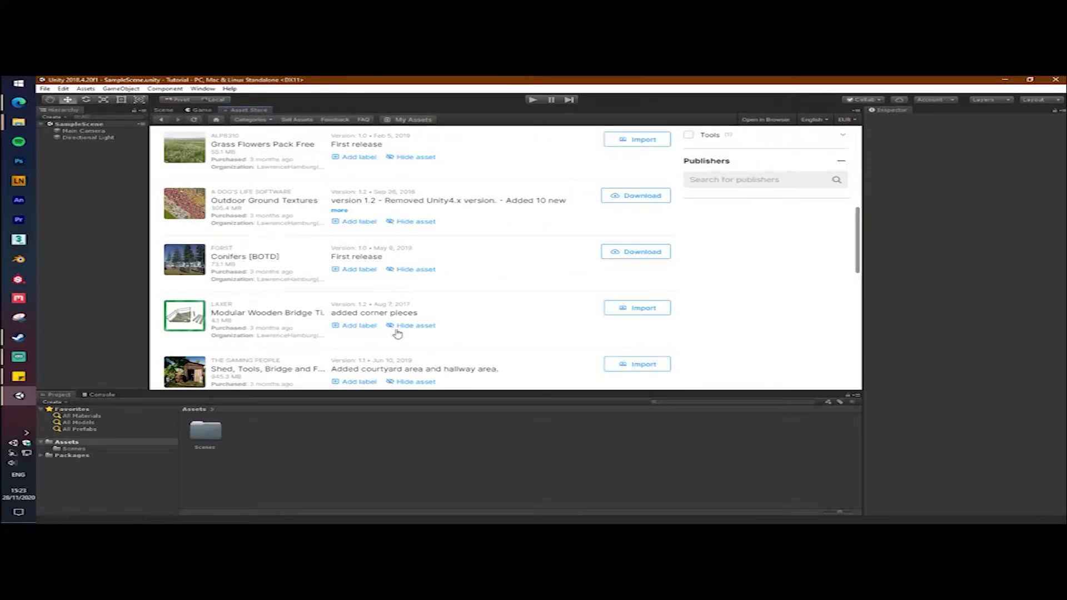
scroll(398, 333, "down", 5)
scroll(398, 332, "down", 2)
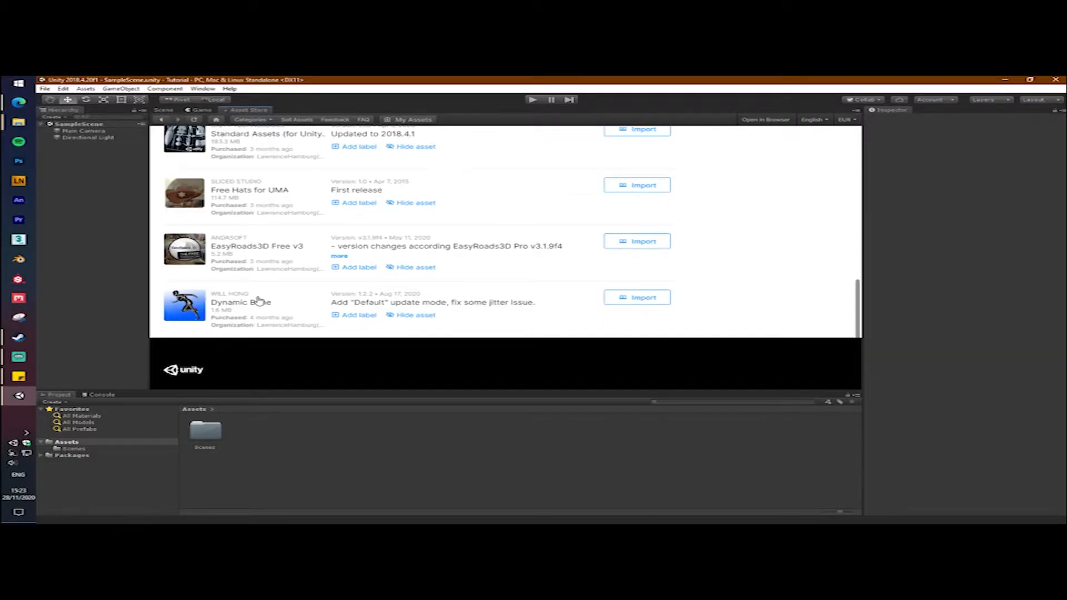
left_click(625, 298)
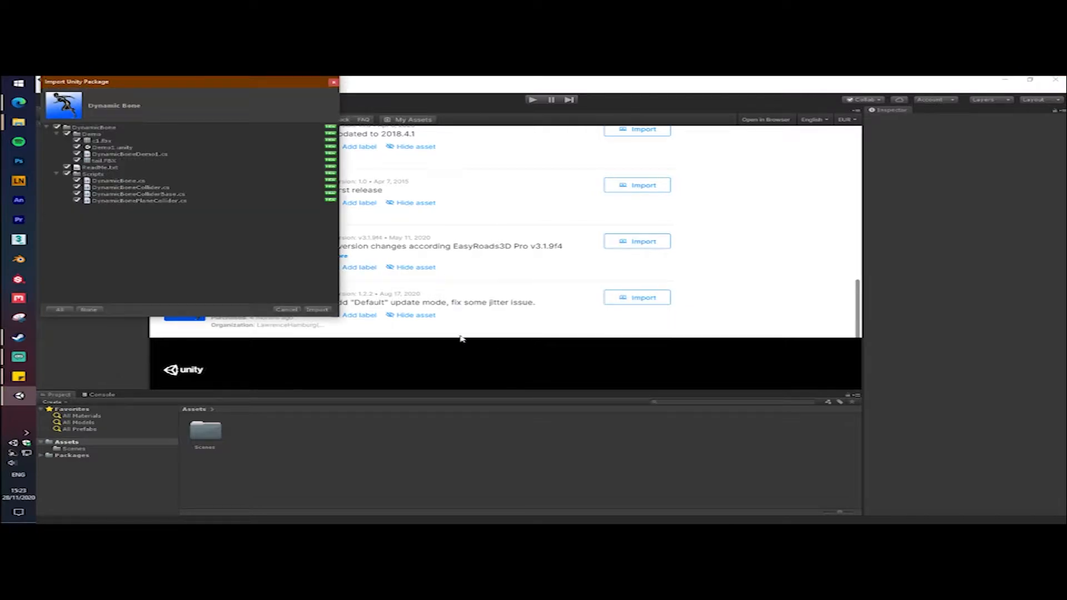
left_click(318, 310)
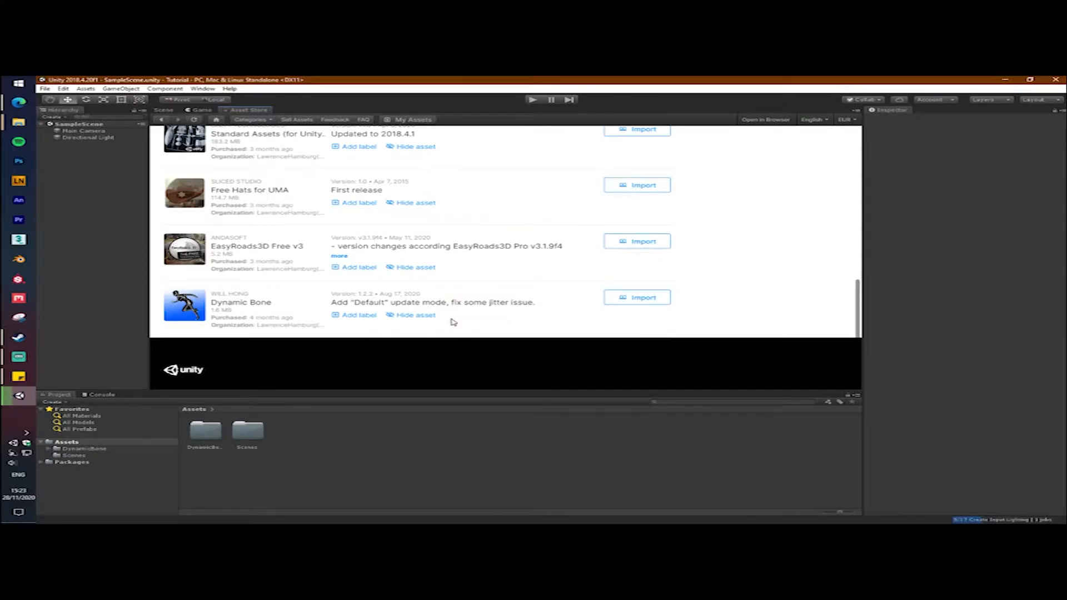
left_click(164, 110)
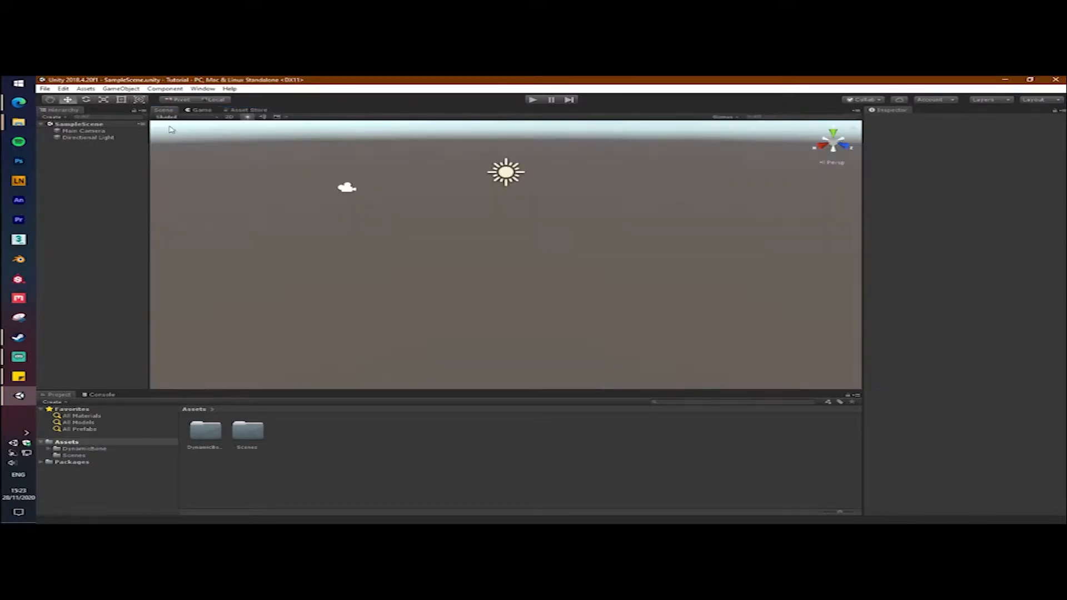
Bring the VRCSDK3-AVATAR-2020.08.13.17.48_Public package from File Explorer into the project's assets and import all its contents.
left_click(22, 124)
left_click(85, 137)
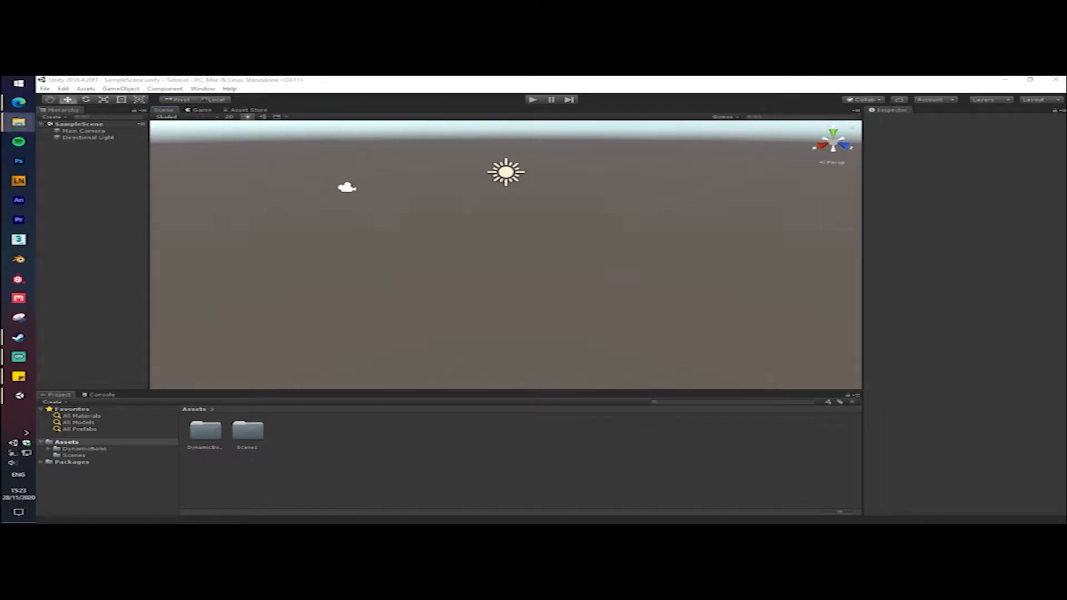
left_click_drag(264, 405, 320, 440)
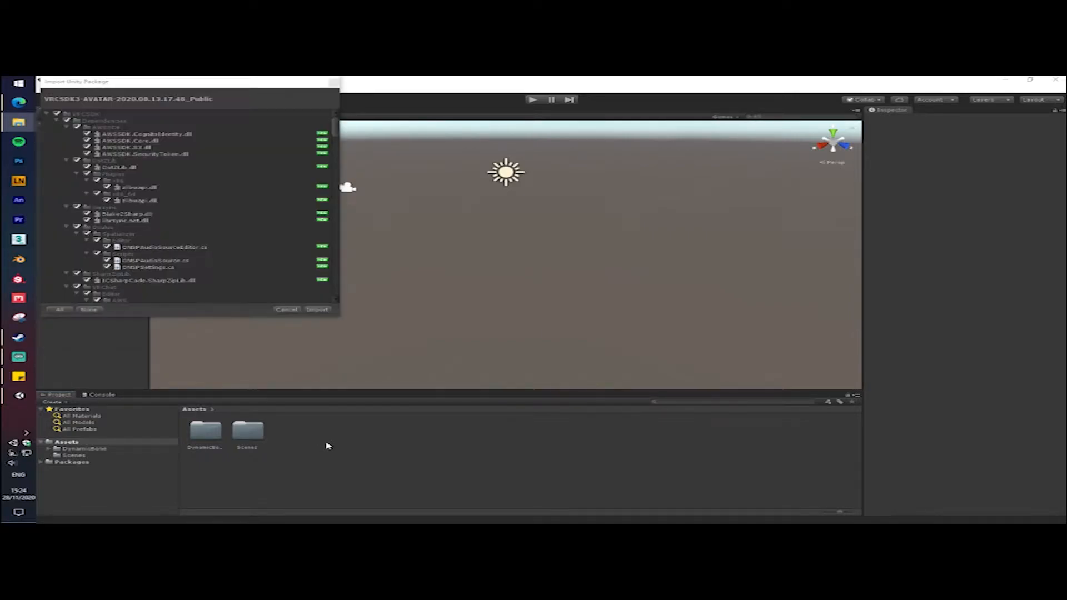
left_click(316, 312)
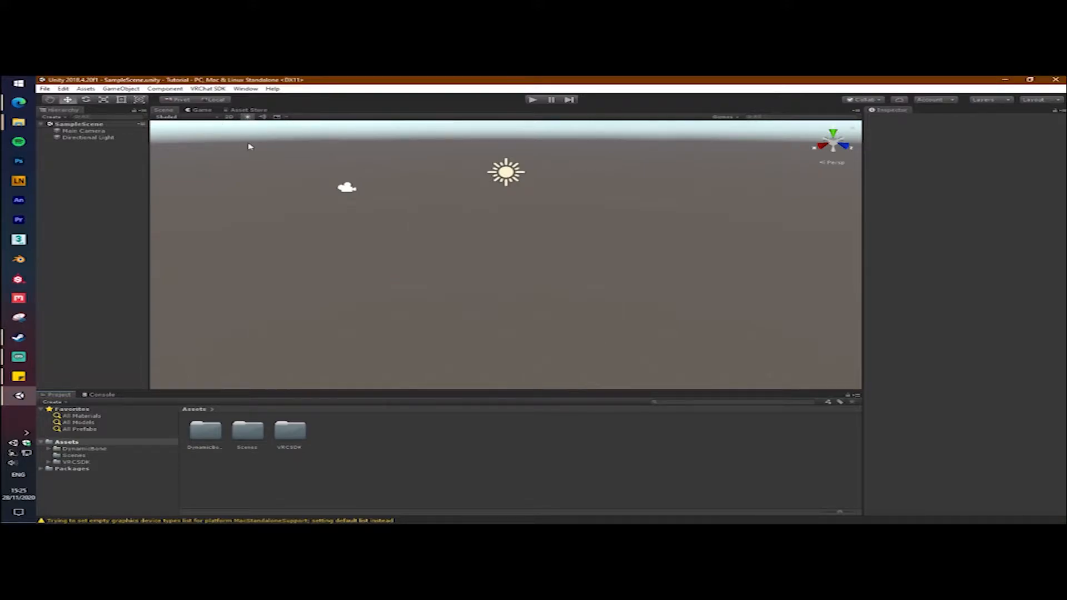
Open the VRChat SDK control panel and look at its Builder and Content Manager pages.
left_click(206, 89)
left_click(222, 113)
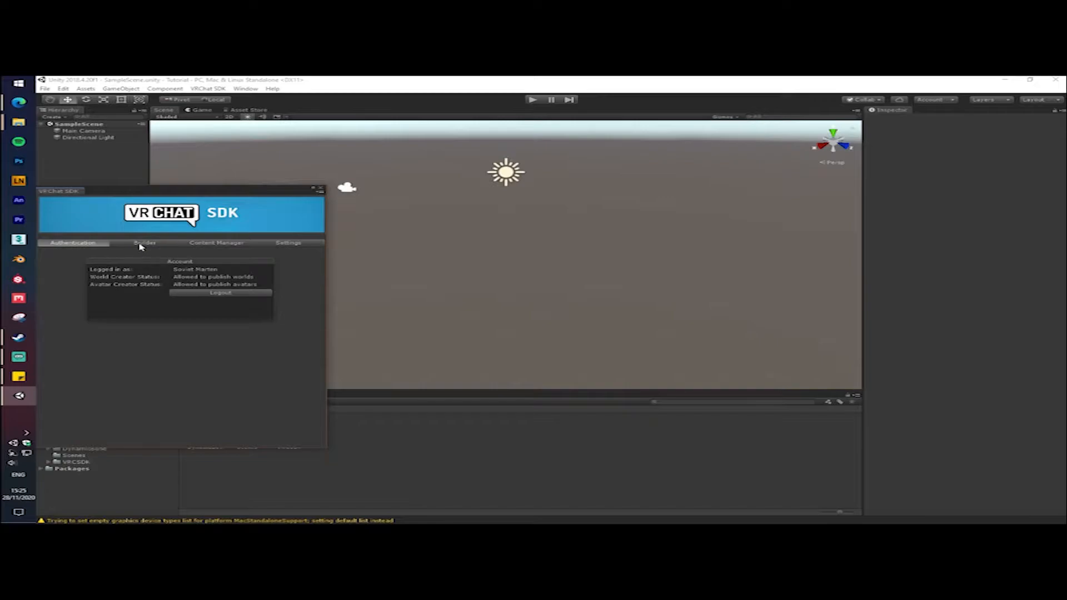
left_click(143, 245)
left_click(212, 244)
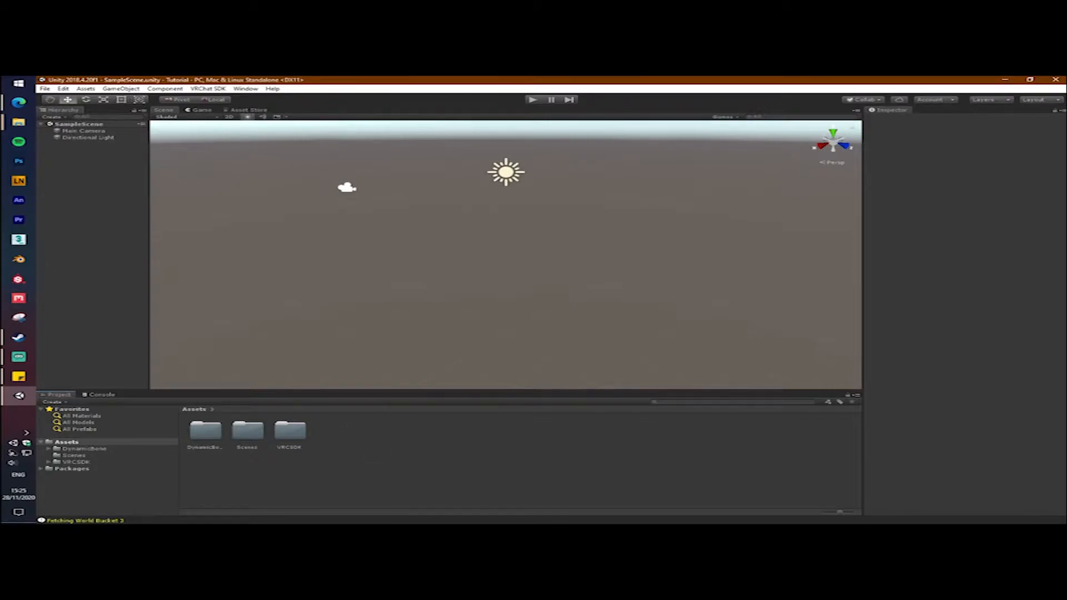
Bring the CubedsShaders-v0.26 package from File Explorer into the project's assets and import all its contents.
key("alt+Tab")
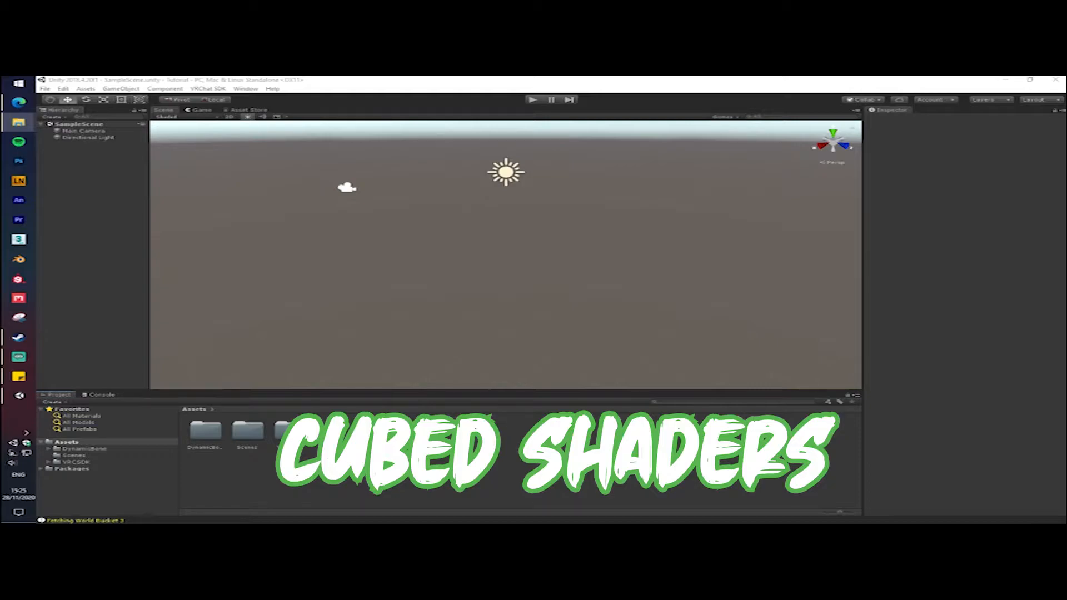
left_click_drag(1, 361, 444, 449)
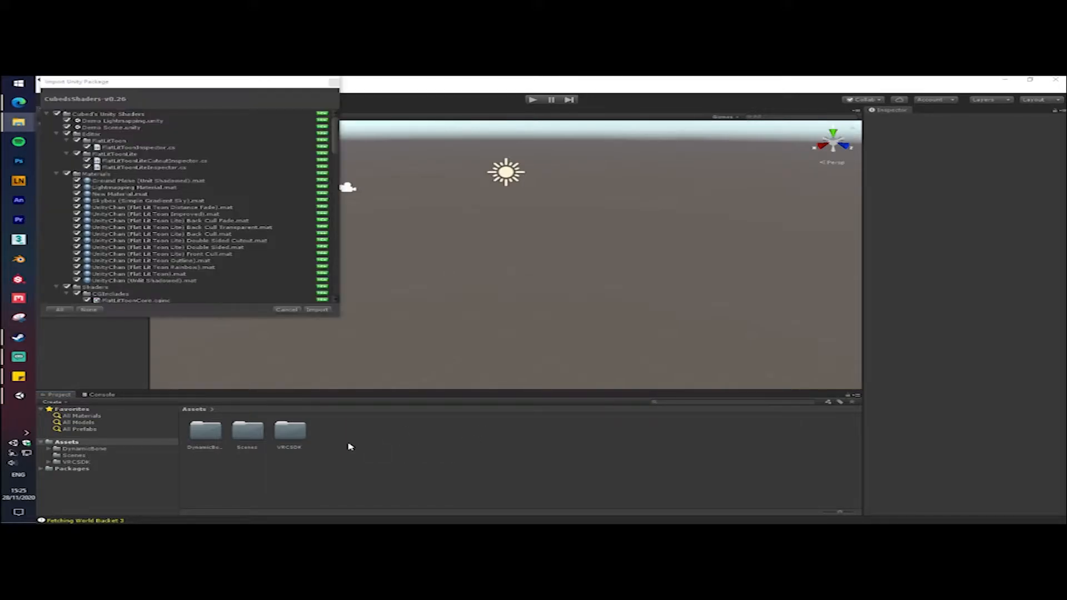
left_click(316, 310)
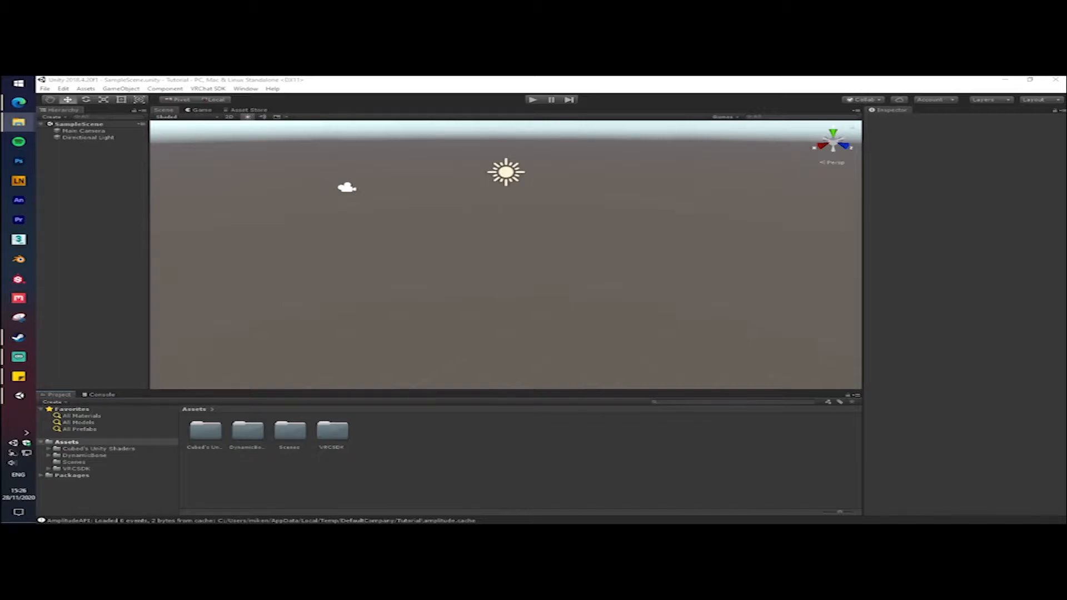
Load the RexouiumAvatarsUnity_VRChat_AV3 package from File Explorer into the project's assets and review the files in its import list.
left_click_drag(386, 428, 445, 438)
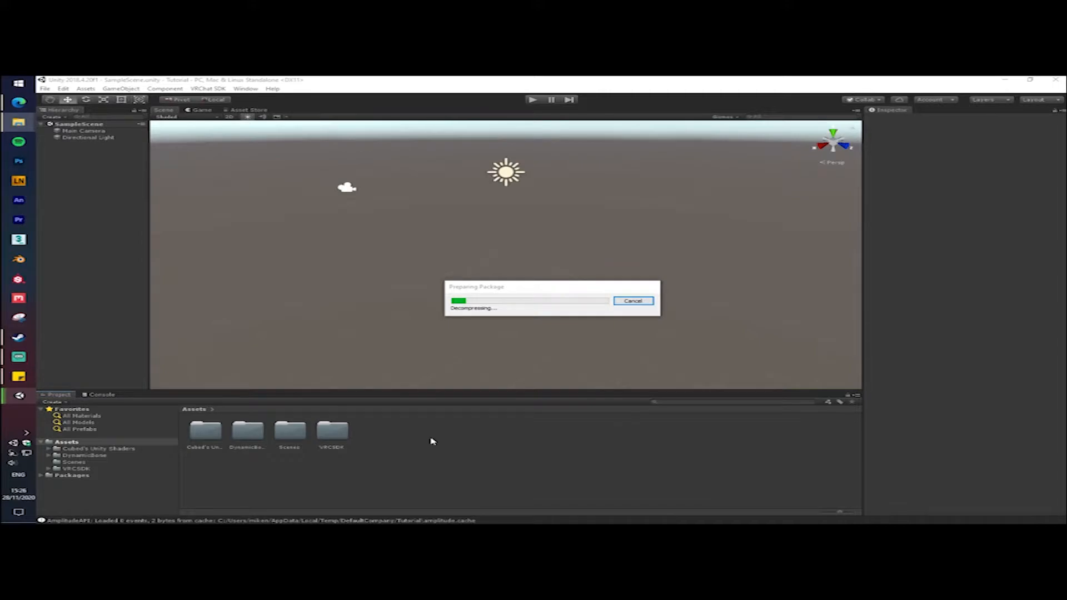
scroll(178, 247, "down", 3)
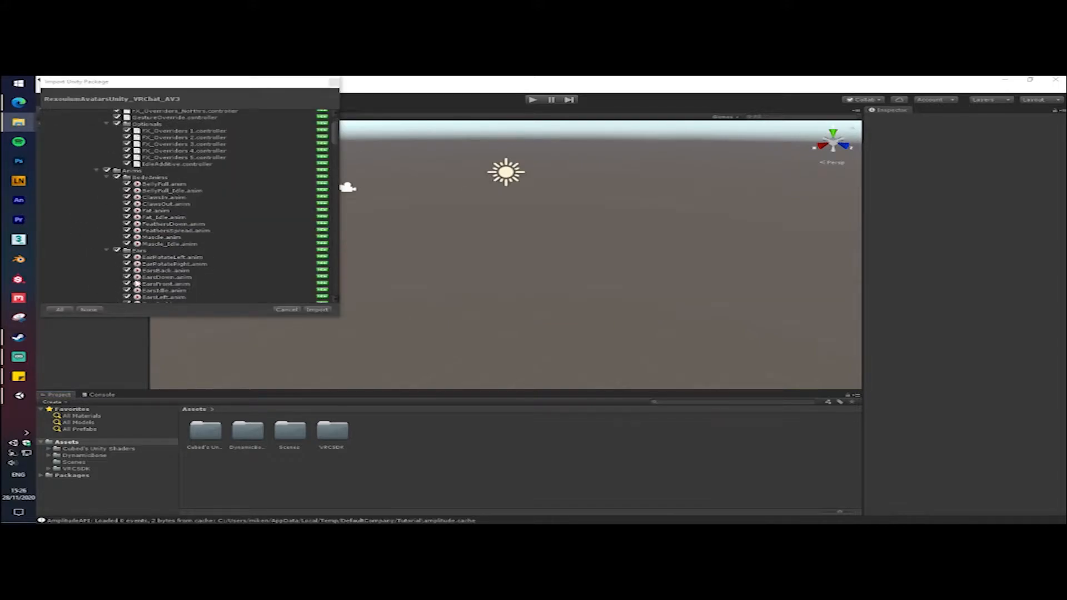
scroll(137, 283, "down", 2)
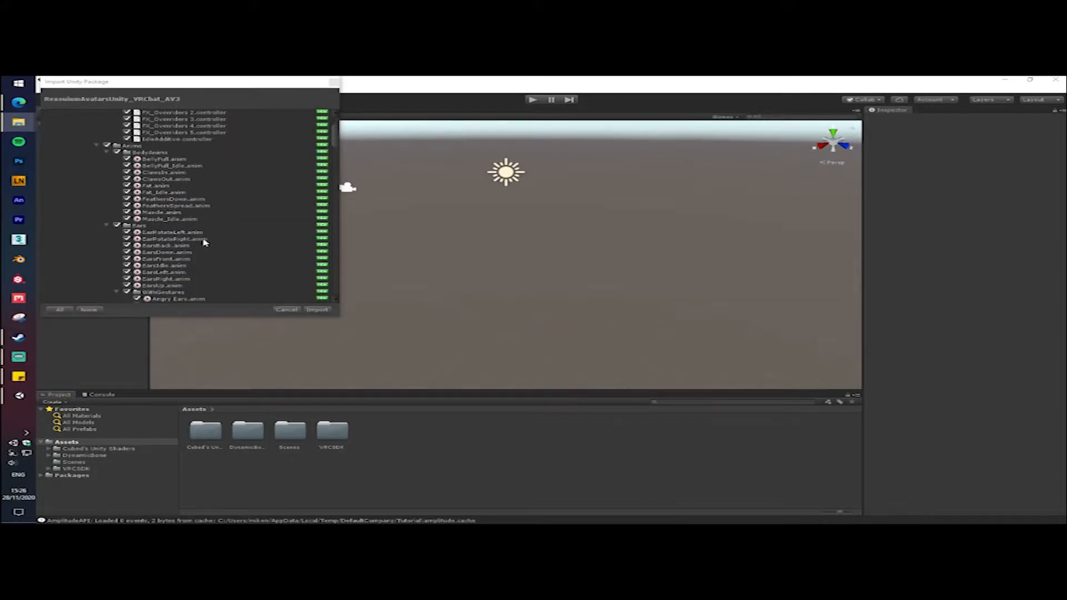
scroll(216, 275, "down", 3)
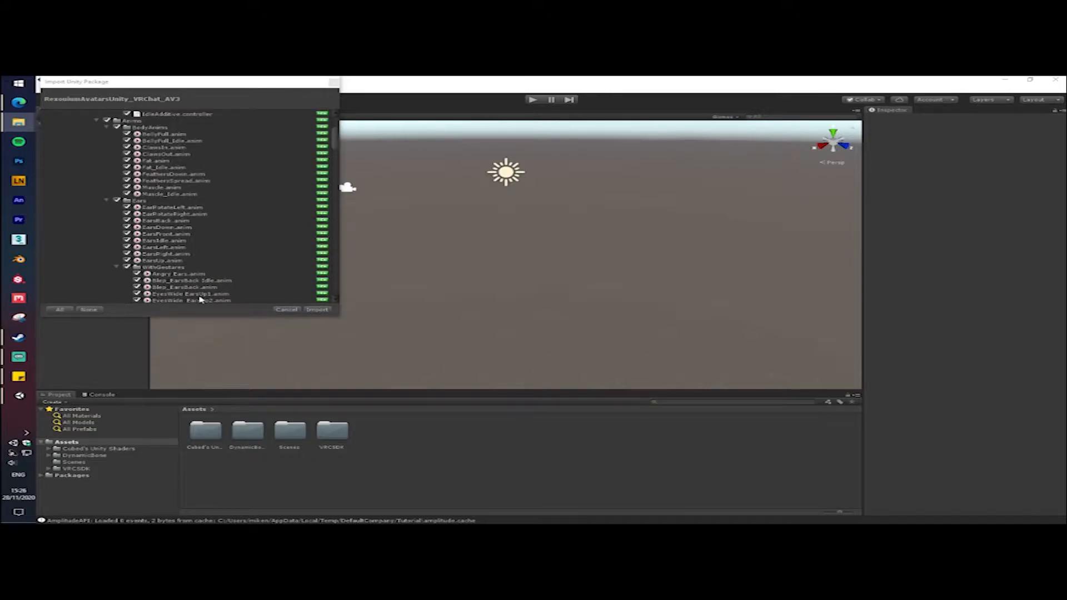
scroll(200, 300, "up", 6)
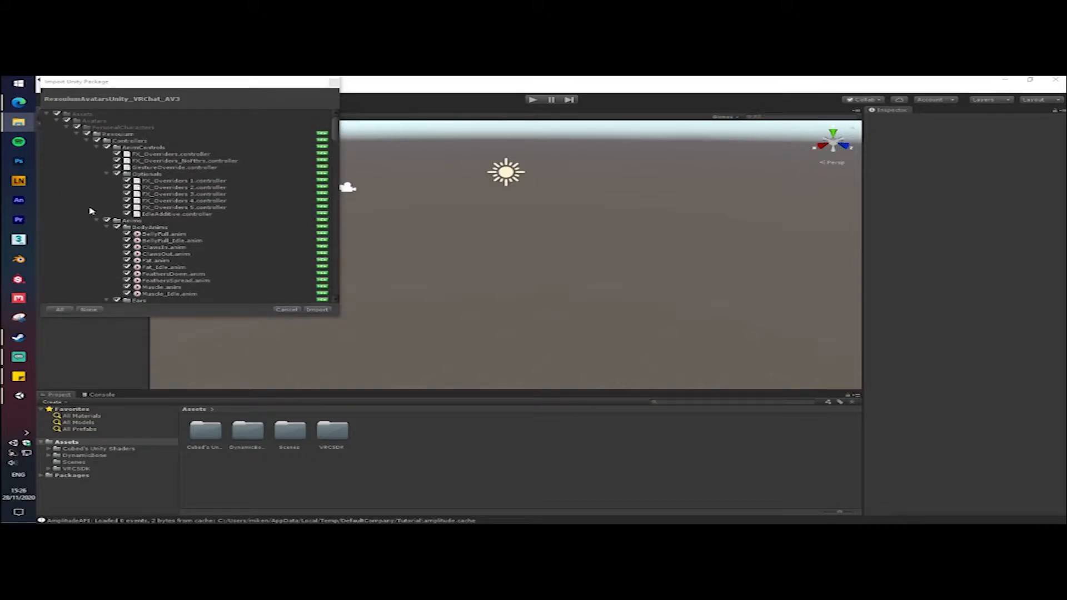
scroll(100, 284, "down", 10)
scroll(133, 304, "down", 10)
scroll(134, 307, "down", 10)
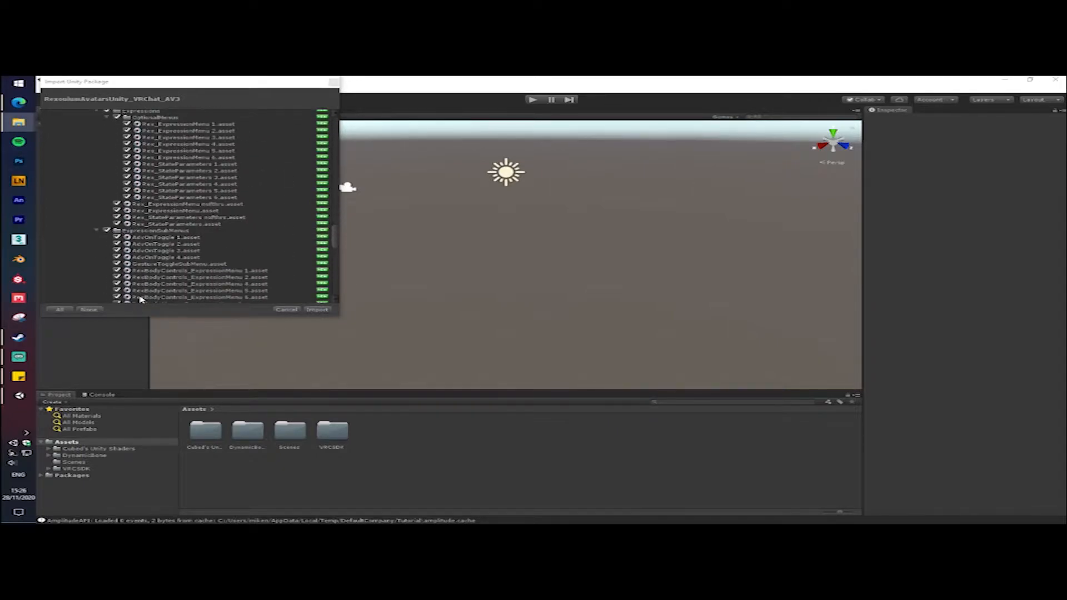
scroll(140, 300, "down", 10)
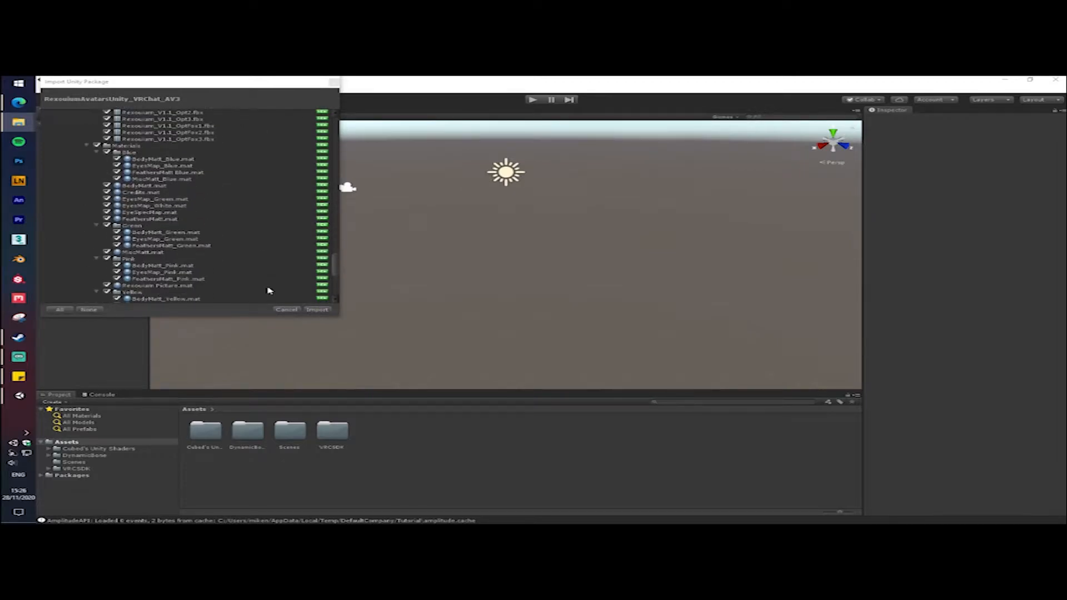
left_click_drag(336, 270, 339, 141)
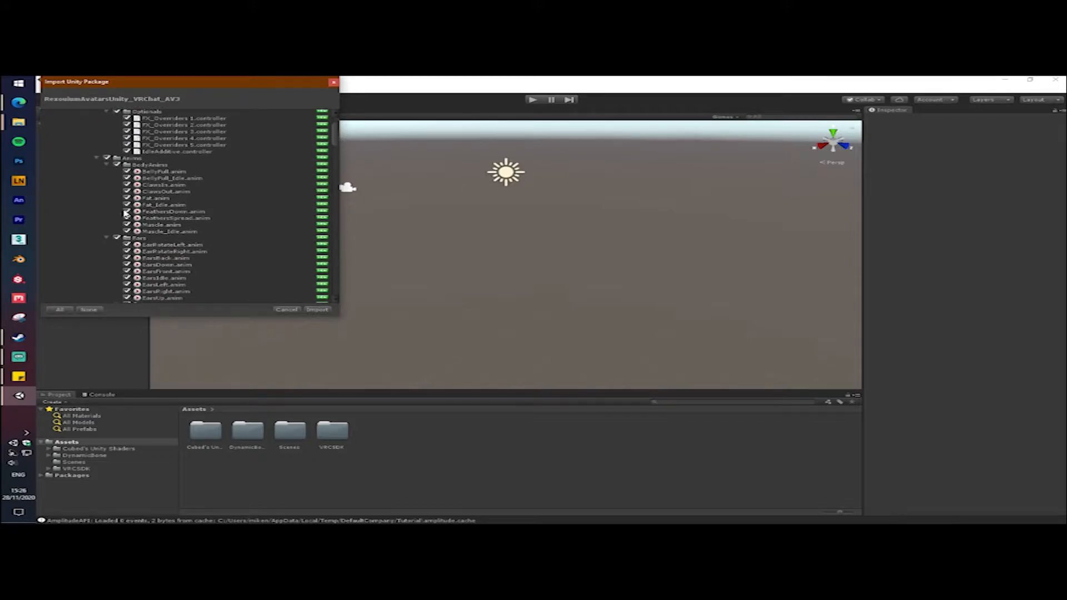
scroll(131, 246, "down", 3)
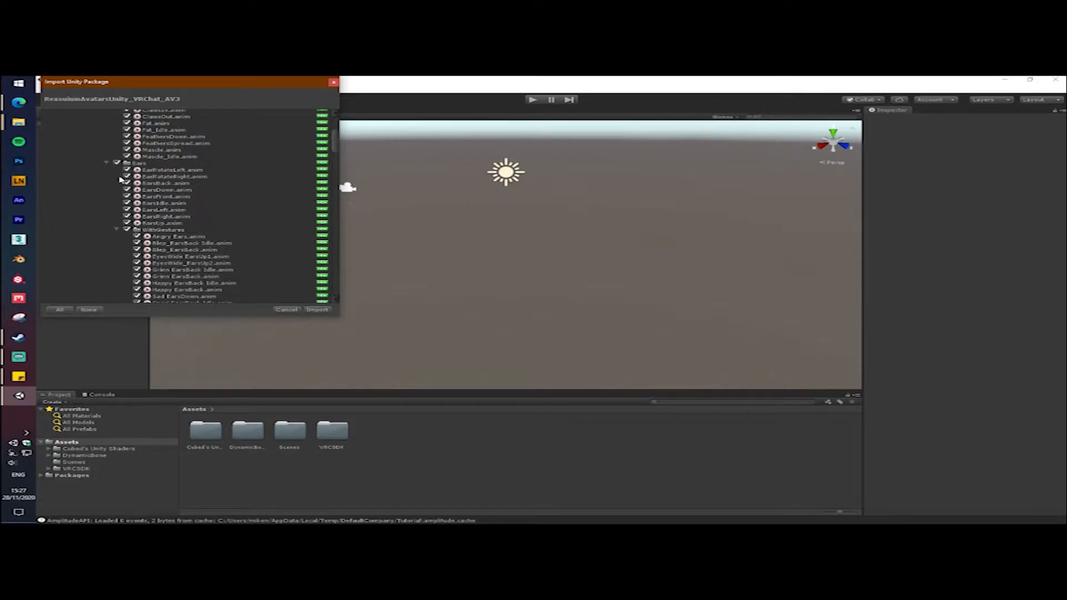
Import the Rexouium avatar package with all its files included, Blep_EarsBack.anim among them.
left_click(137, 250)
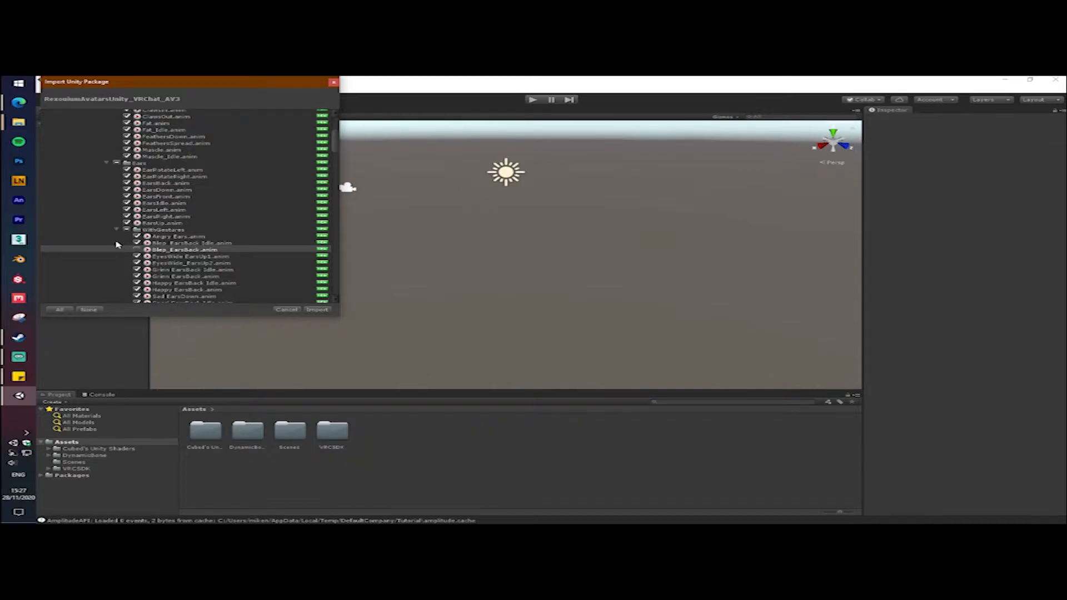
left_click(137, 249)
left_click(318, 310)
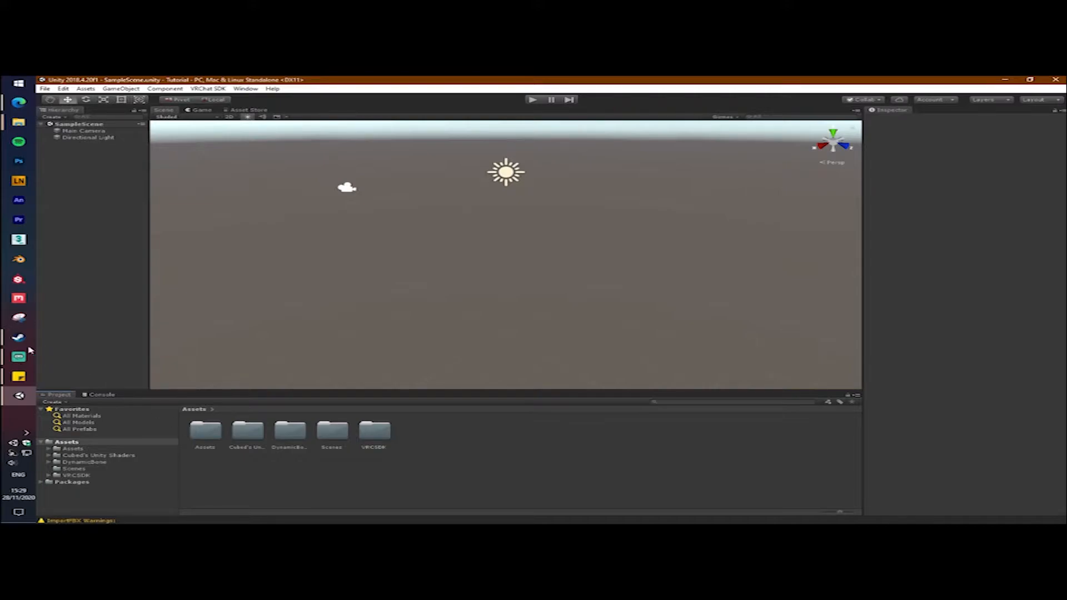
Open the Rexouium_V1.1_Av3.0_RigVersions scene from the imported Rexouium avatar's Scenes/Rigs_V1.1 folder.
left_click(205, 442)
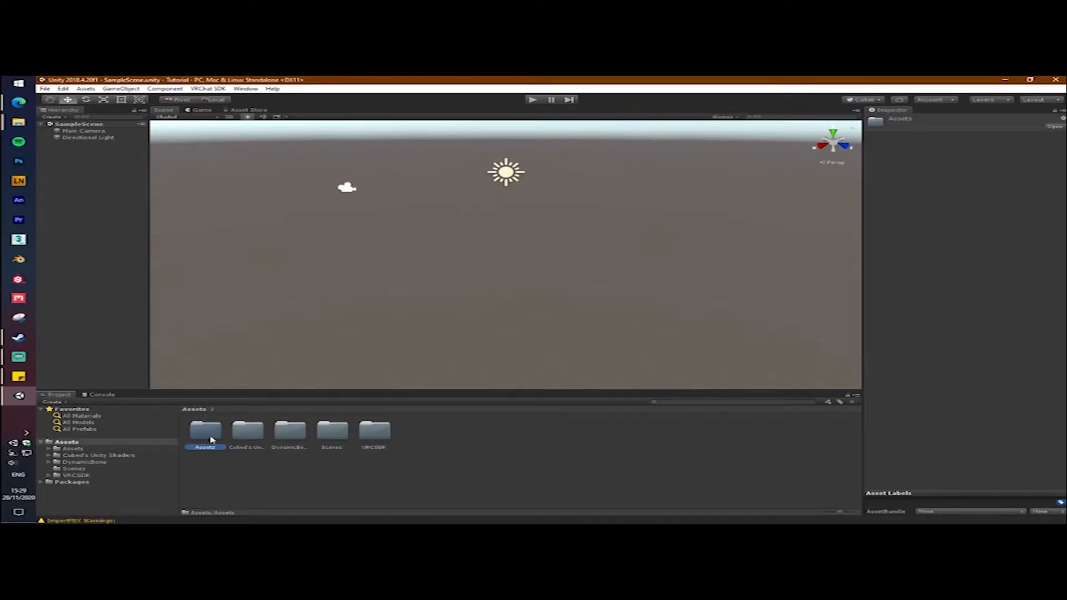
double_click(205, 433)
double_click(206, 434)
double_click(206, 434)
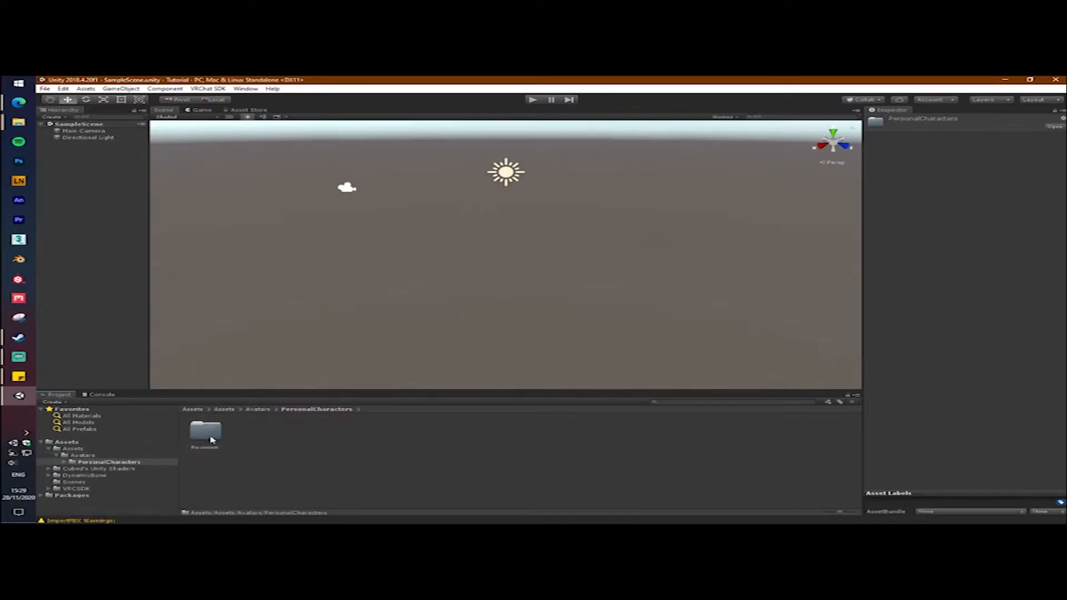
double_click(206, 432)
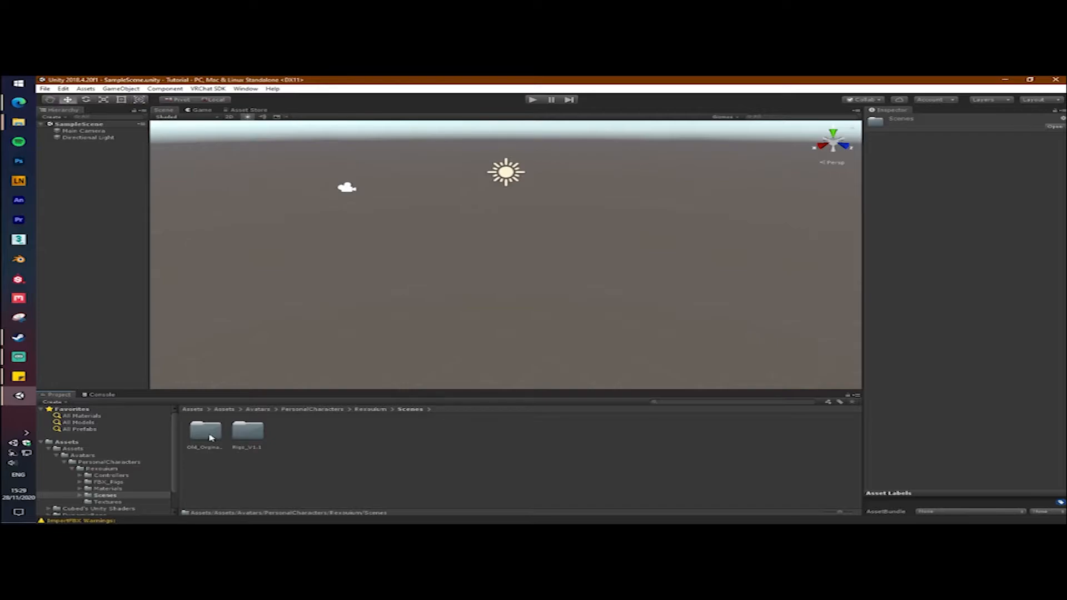
double_click(249, 439)
left_click(258, 433)
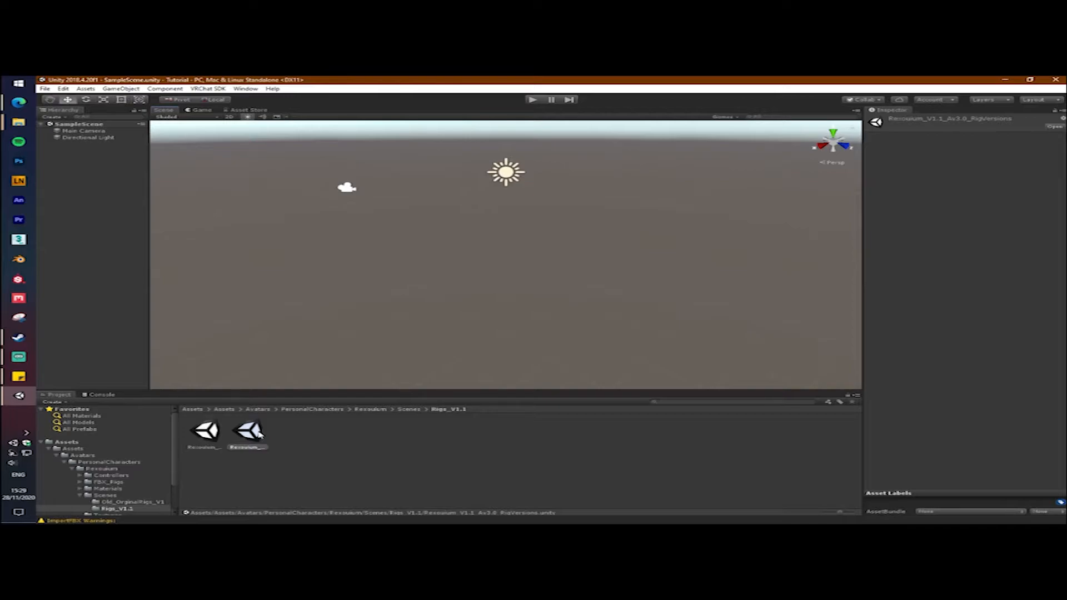
double_click(249, 433)
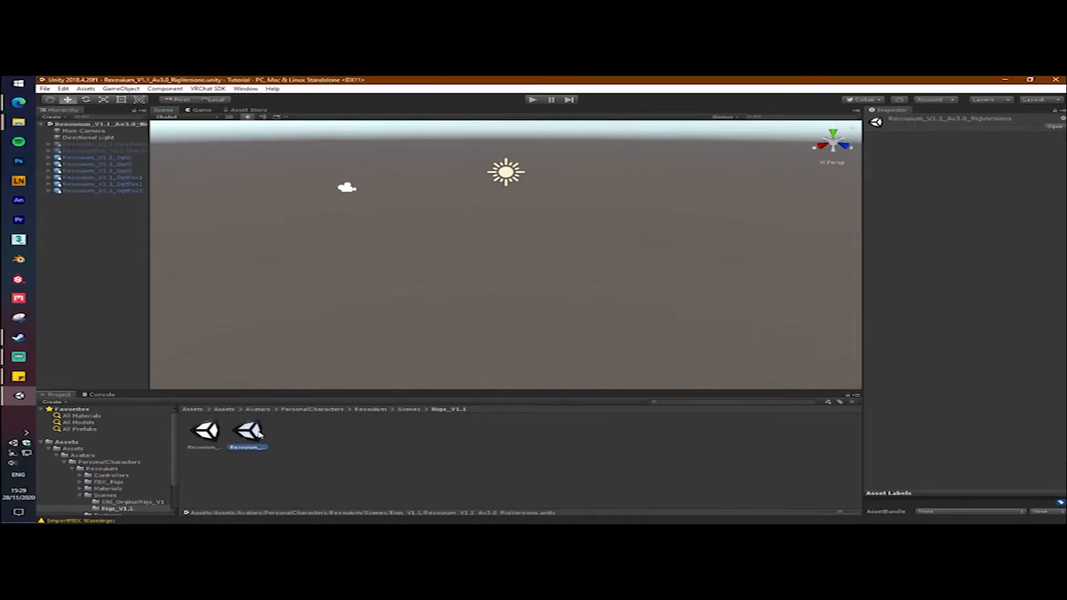
Examine the Rexouium avatar variants in the scene from several angles and up close.
scroll(491, 208, "up", 3)
middle_click_drag(489, 220, 487, 246)
scroll(488, 247, "up", 5)
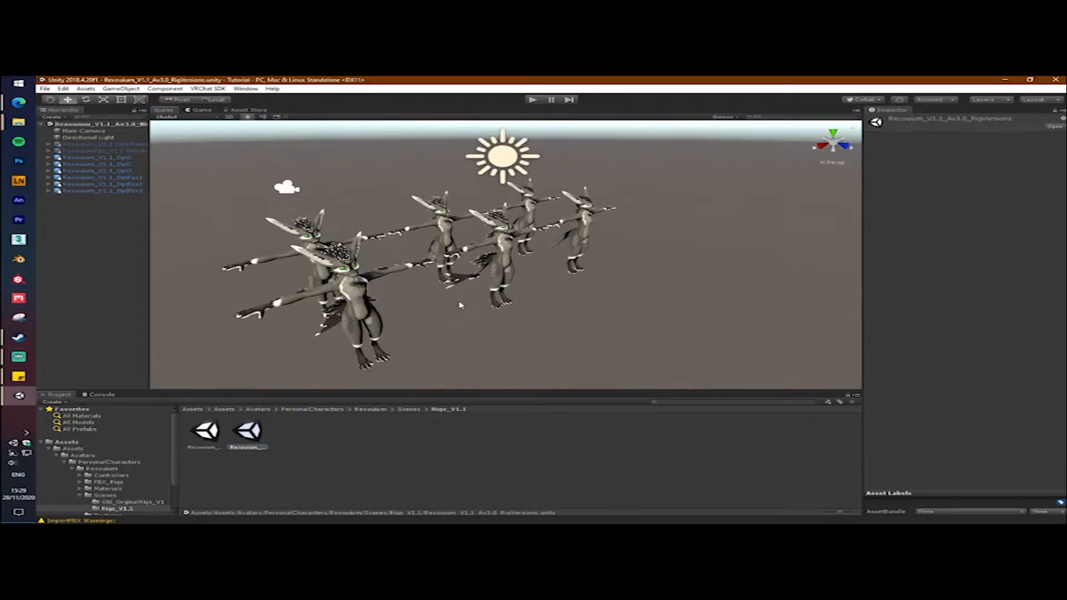
middle_click_drag(481, 287, 431, 286)
scroll(431, 229, "up", 8)
middle_click_drag(431, 229, 589, 277)
scroll(519, 303, "up", 3)
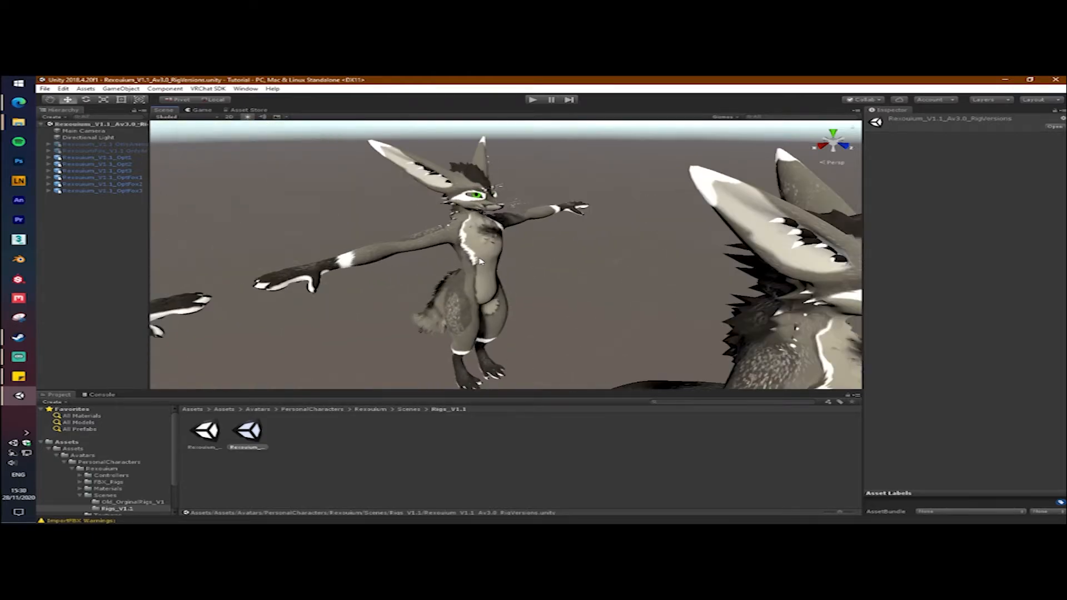
scroll(502, 201, "down", 5)
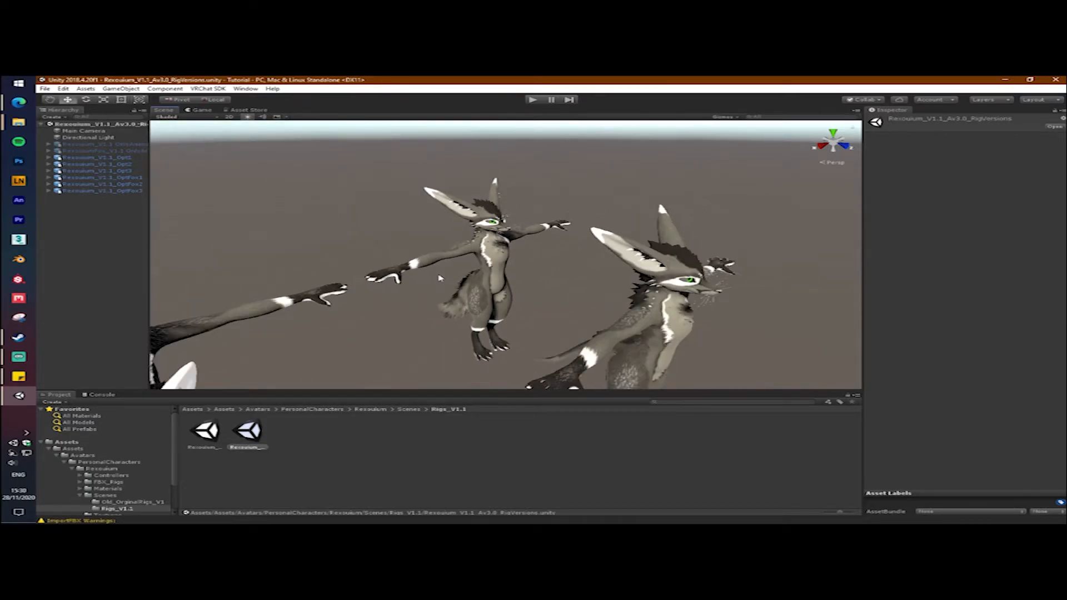
Delete five of the visible Rexouium avatars from the scene, keeping only Rexouium_V1.1_OptFox3.
scroll(439, 275, "down", 4)
mouse_move(439, 275)
middle_mouse_down()
mouse_move(466, 211)
mouse_move(427, 264)
middle_mouse_up()
left_click(305, 348)
key("Delete")
left_click(275, 307)
key("Delete")
left_click(456, 305)
key("Delete")
left_click(409, 273)
key("Delete")
left_click(542, 259)
key("Delete")
Move the remaining Rexouium_V1.1_OptFox3 avatar to about X -0.163, Y 0, Z -0.425 and inspect it up close.
scroll(510, 221, "up", 2)
left_click(511, 222)
left_click_drag(491, 294, 465, 367)
left_click(487, 320)
scroll(437, 301, "up", 3)
left_click(399, 311)
middle_click_drag(399, 311, 538, 309)
scroll(443, 302, "up", 2)
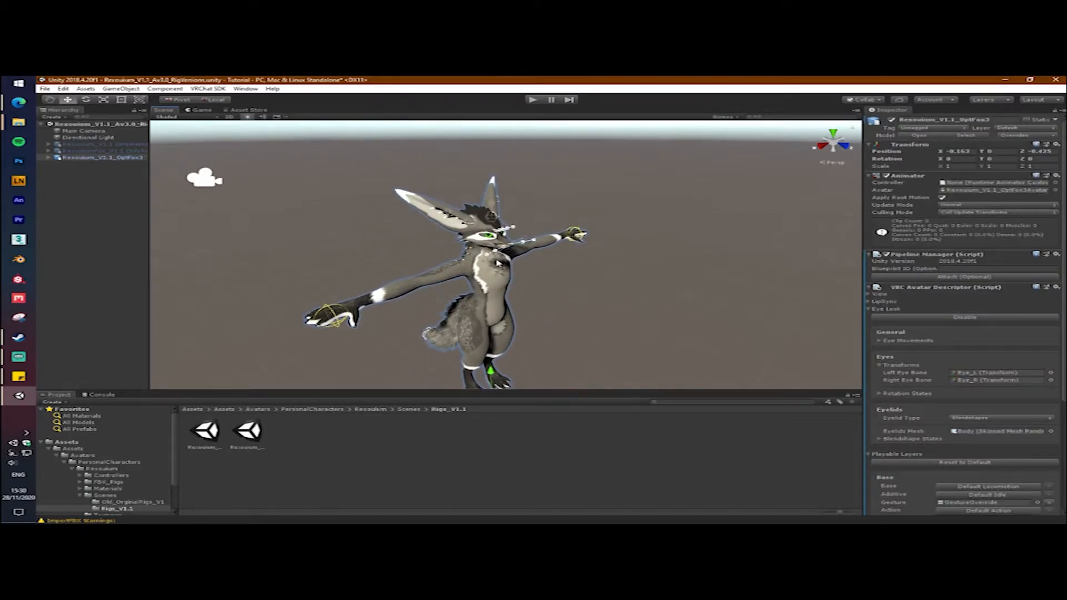
Examine the Rexouium_V1.1_OptFox3 avatar at different distances and view the materials on its Body mesh.
scroll(494, 254, "up", 5)
scroll(453, 269, "down", 6)
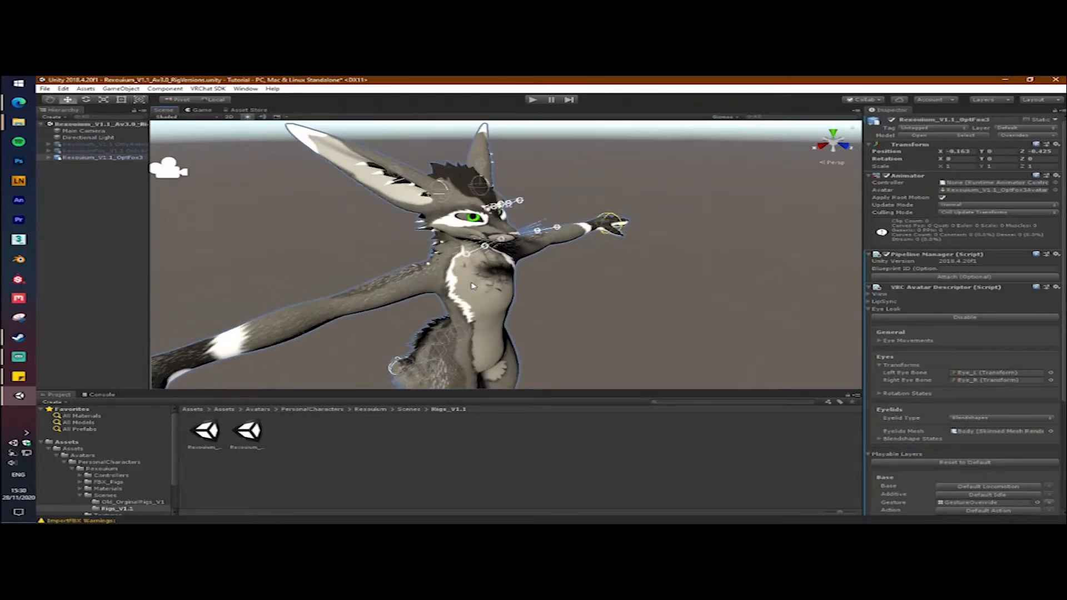
middle_click_drag(470, 287, 486, 255)
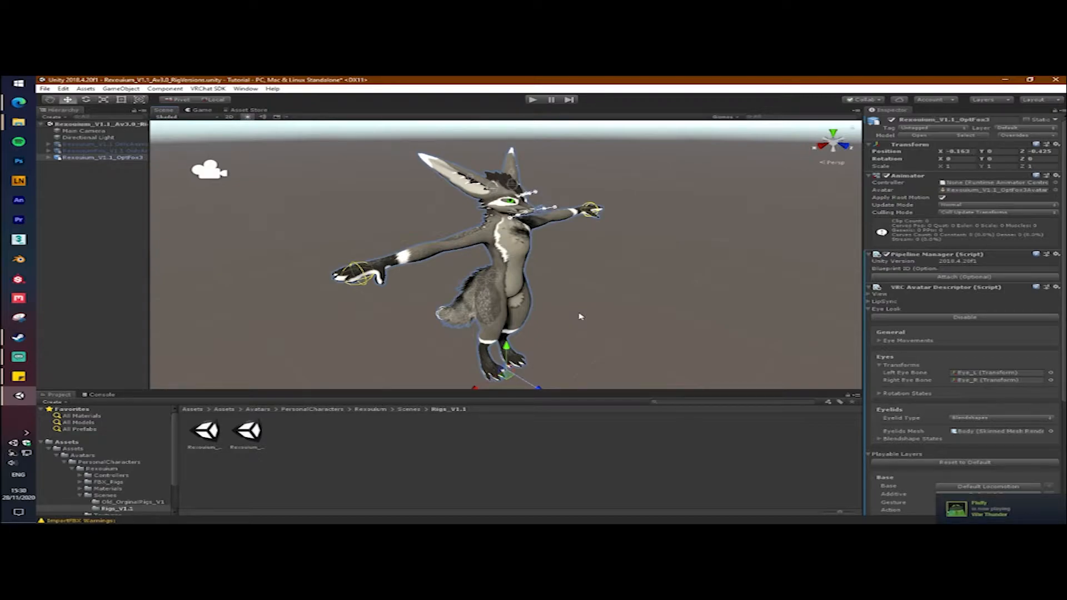
scroll(579, 315, "up", 3)
scroll(507, 256, "up", 4)
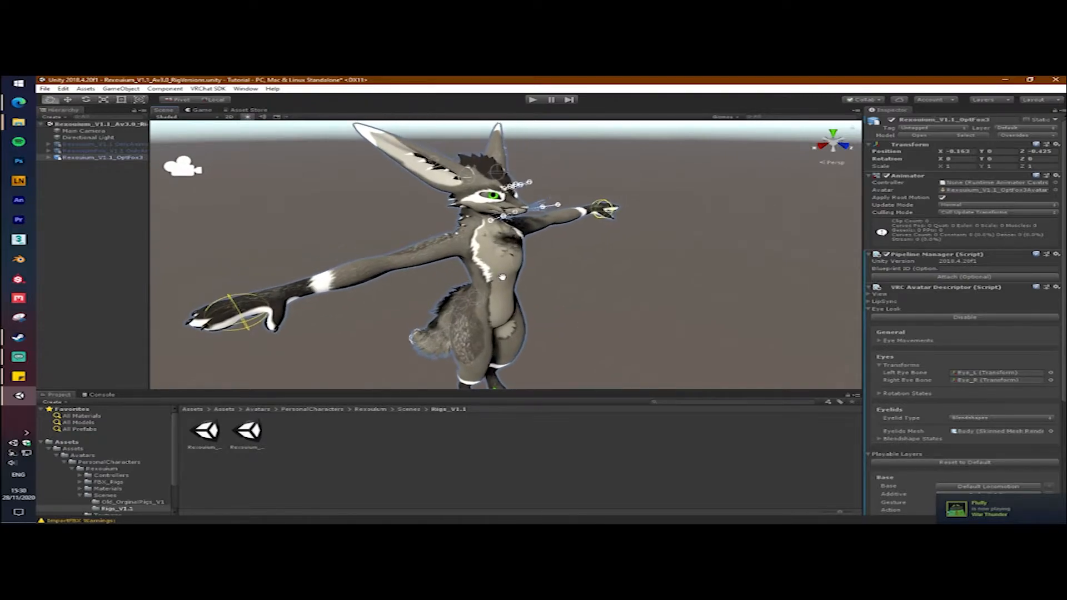
left_click(489, 269)
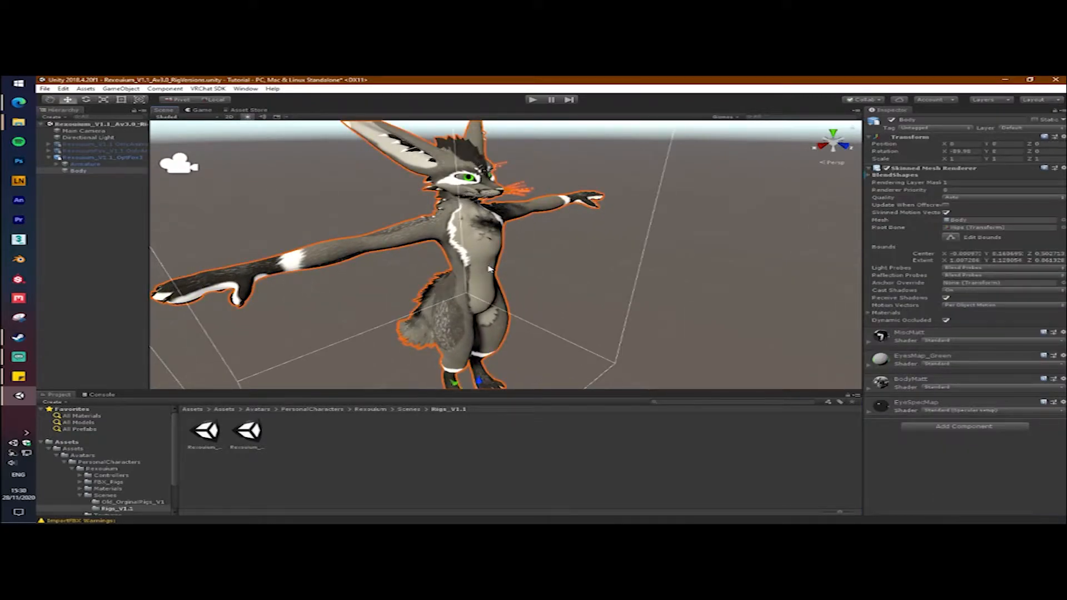
middle_click_drag(574, 285, 591, 300)
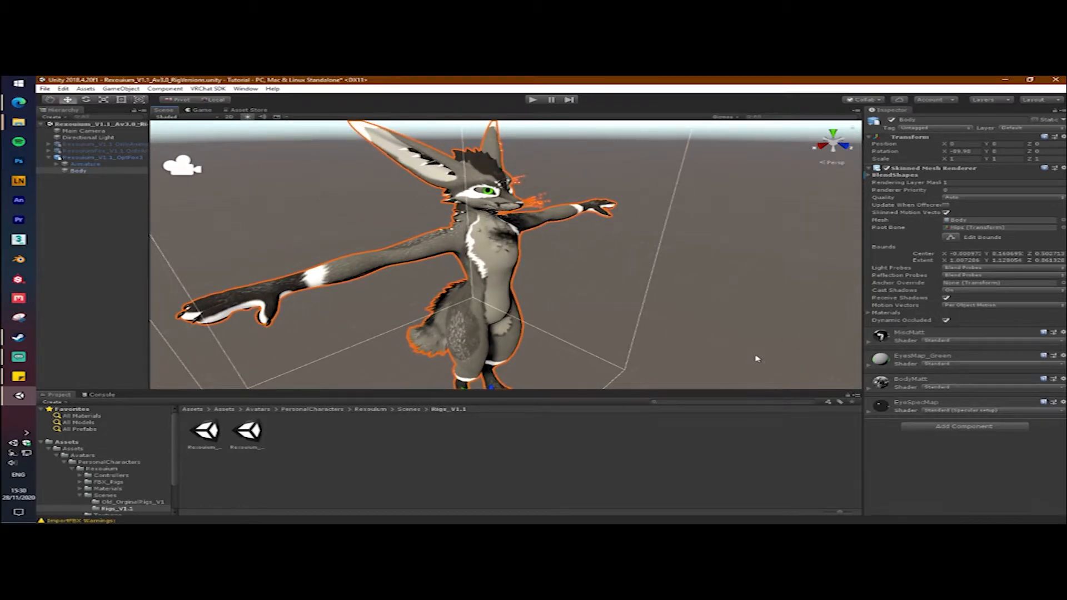
scroll(596, 315, "down", 3)
scroll(594, 317, "up", 2)
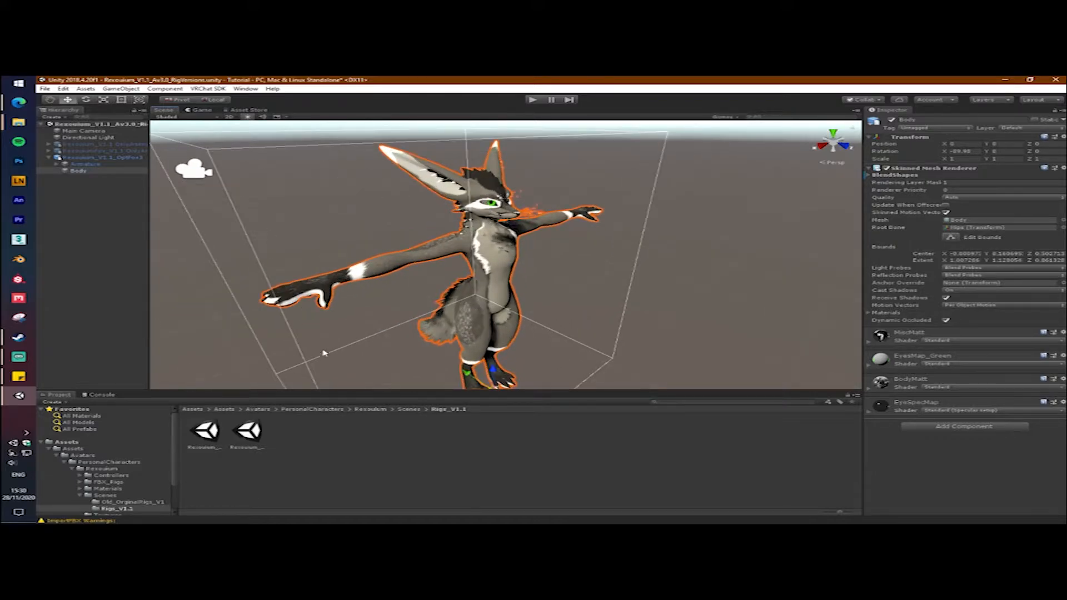
scroll(384, 347, "up", 2)
Add the Green Boi folder to the project's root Assets folder and open its Green Boi textures subfolder.
left_click(192, 409)
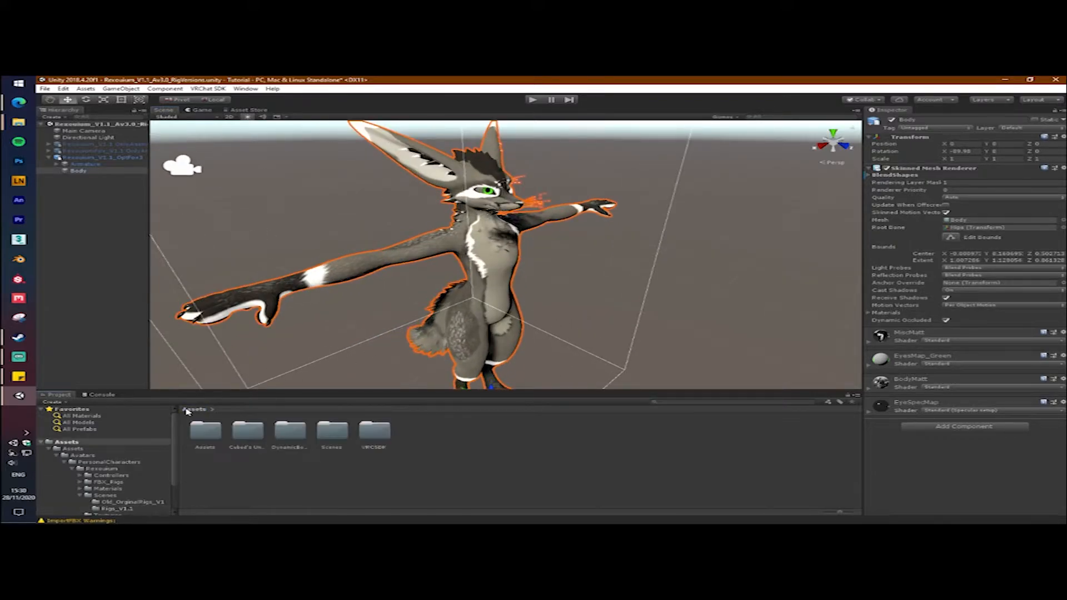
left_click(388, 488)
mouse_move(19, 122)
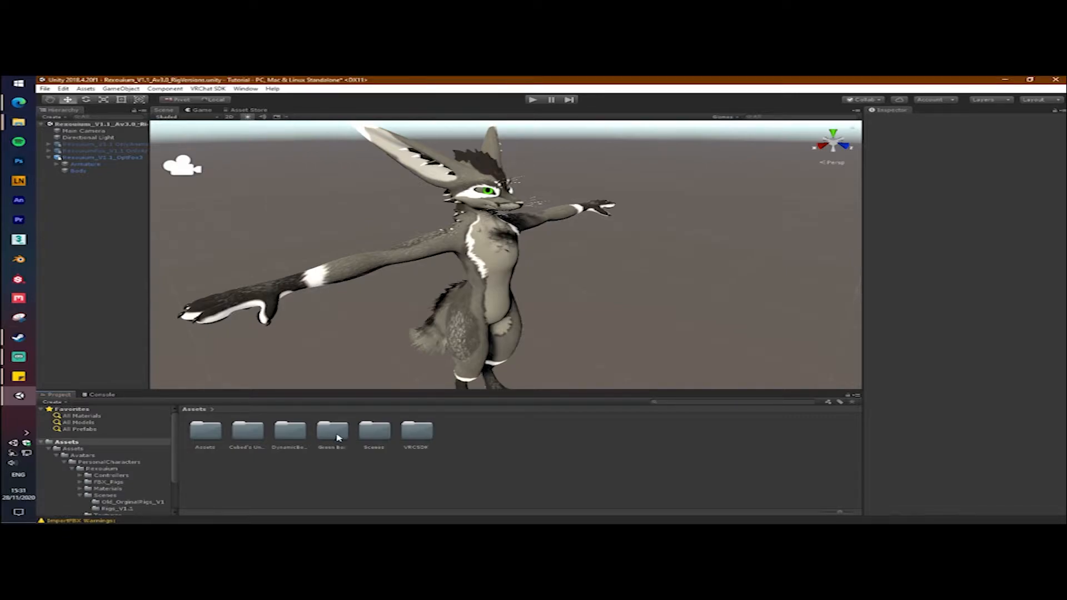
double_click(333, 433)
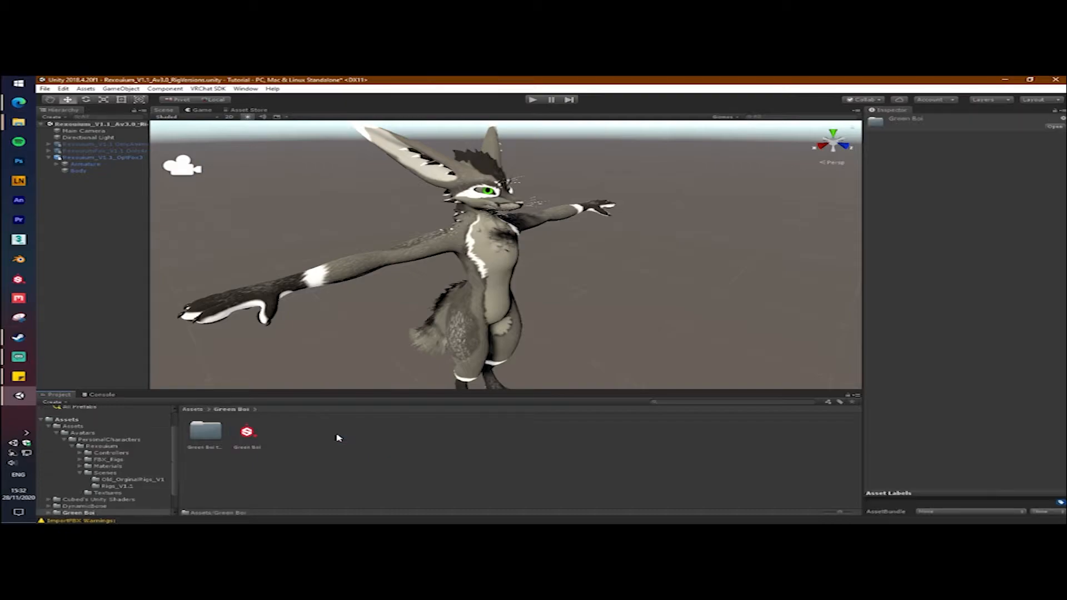
double_click(206, 431)
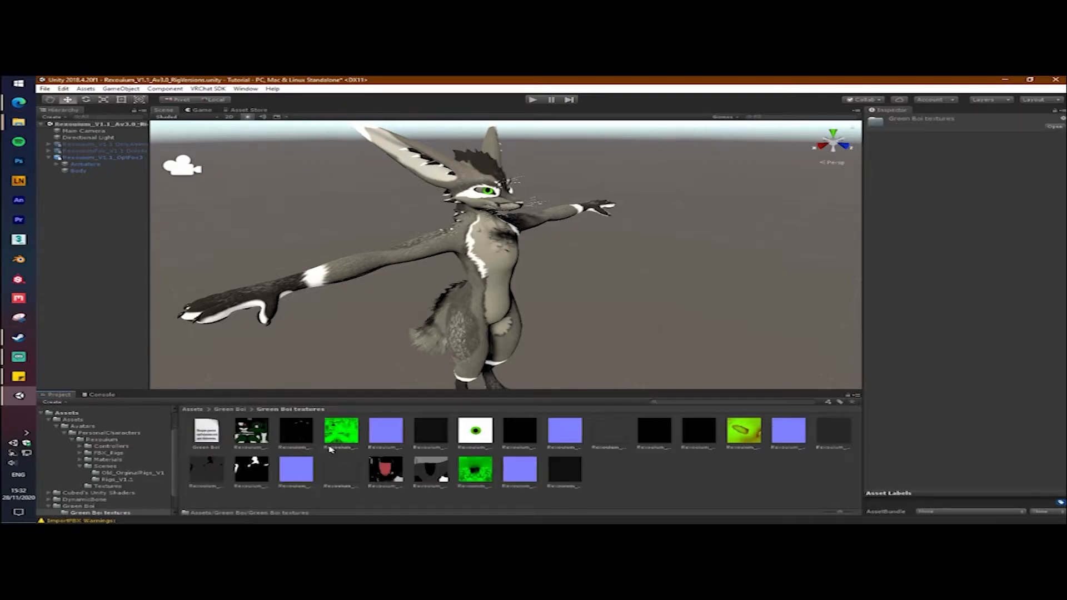
left_click(687, 495)
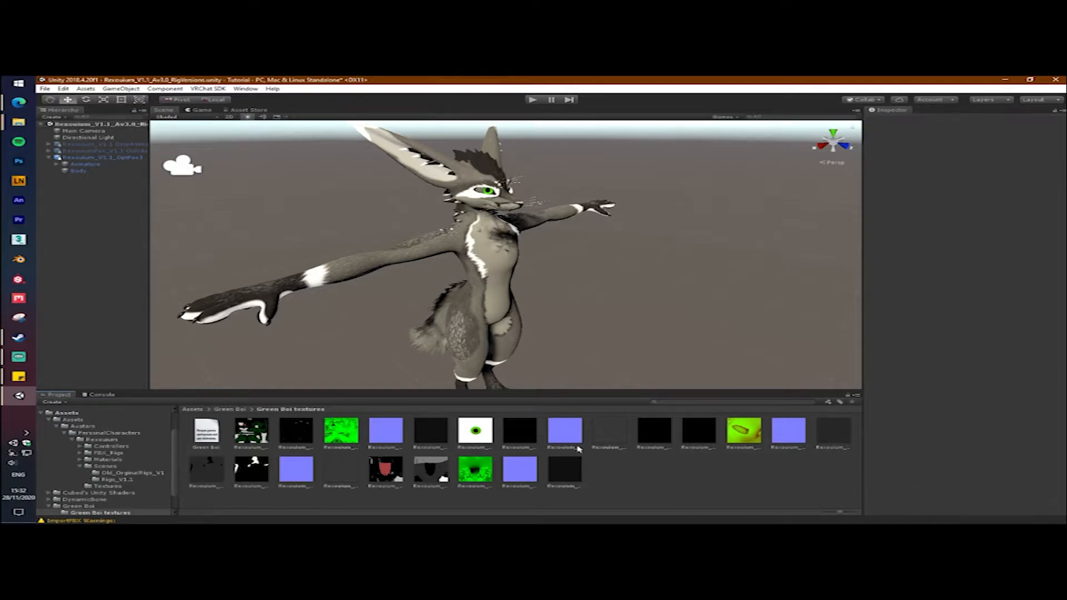
Preview the EyesMap_Emission and BodyMatt_Specular texture images in the photo viewer and close each one.
double_click(520, 436)
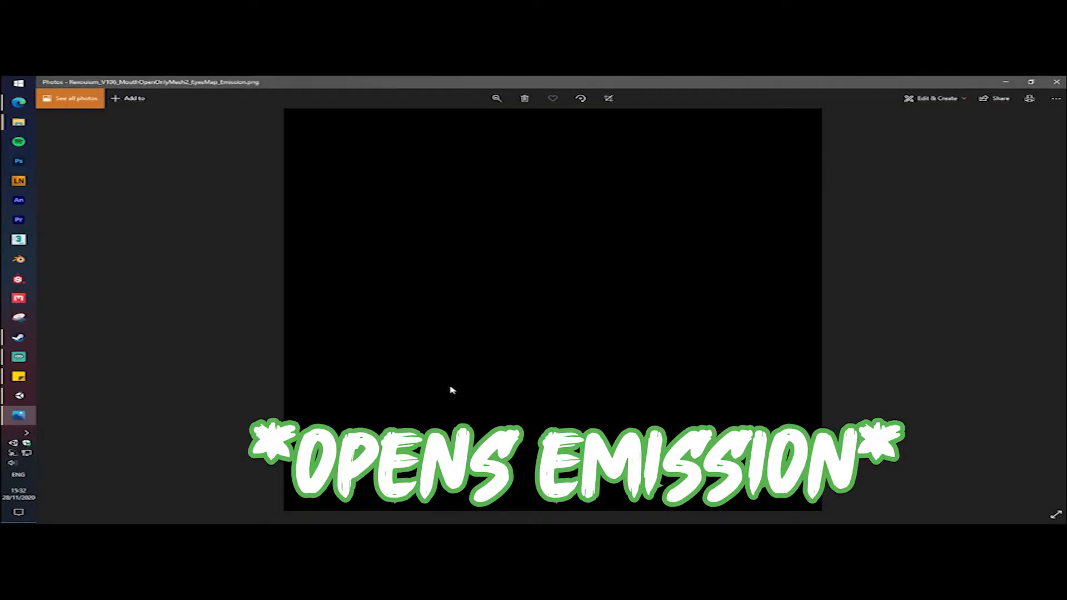
left_click_drag(343, 83, 449, 137)
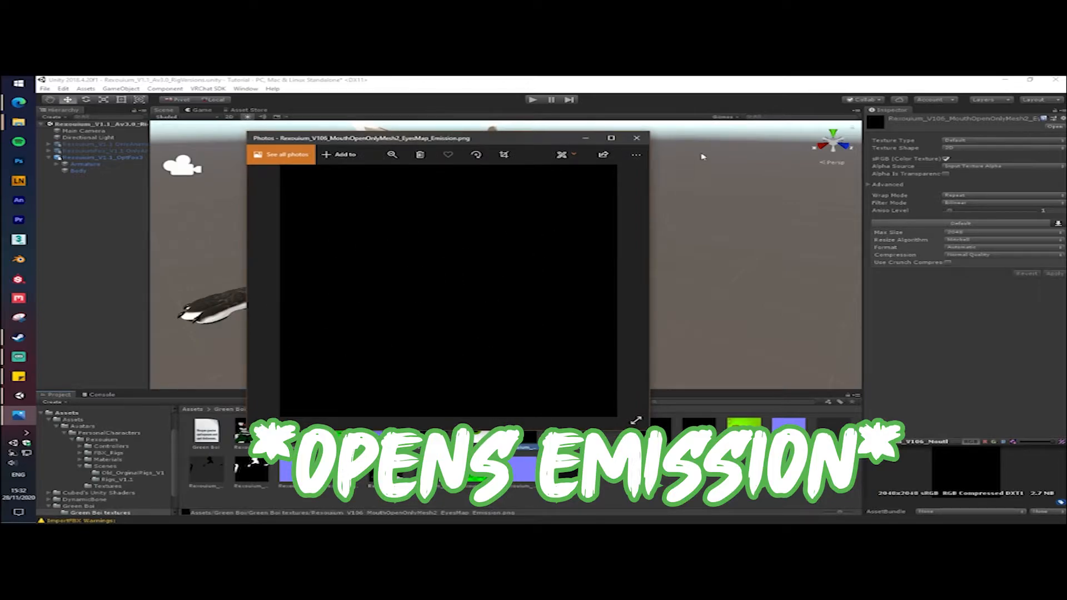
left_click(637, 138)
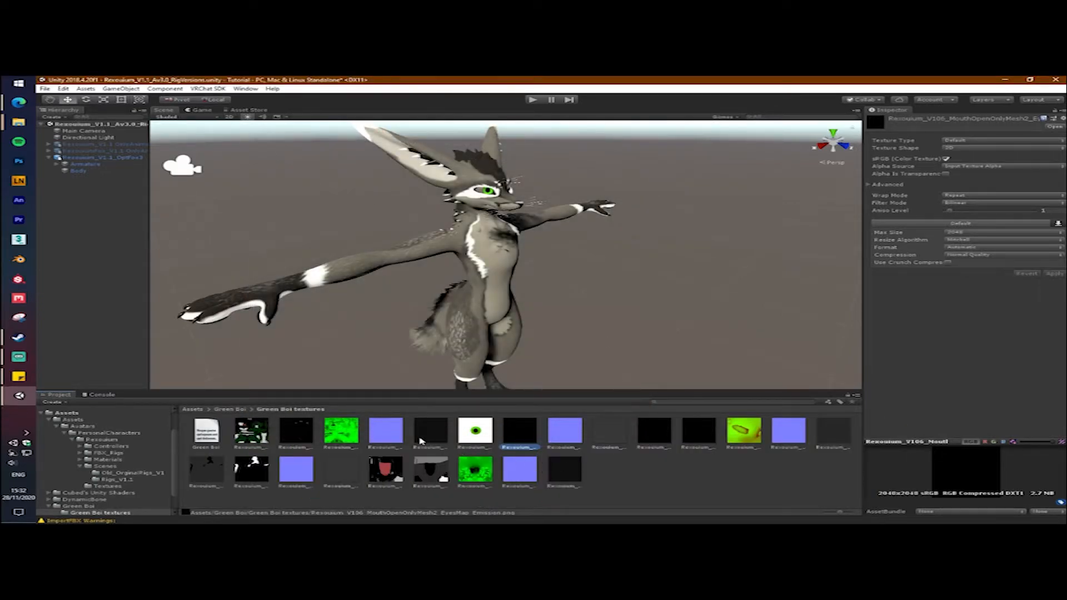
double_click(421, 441)
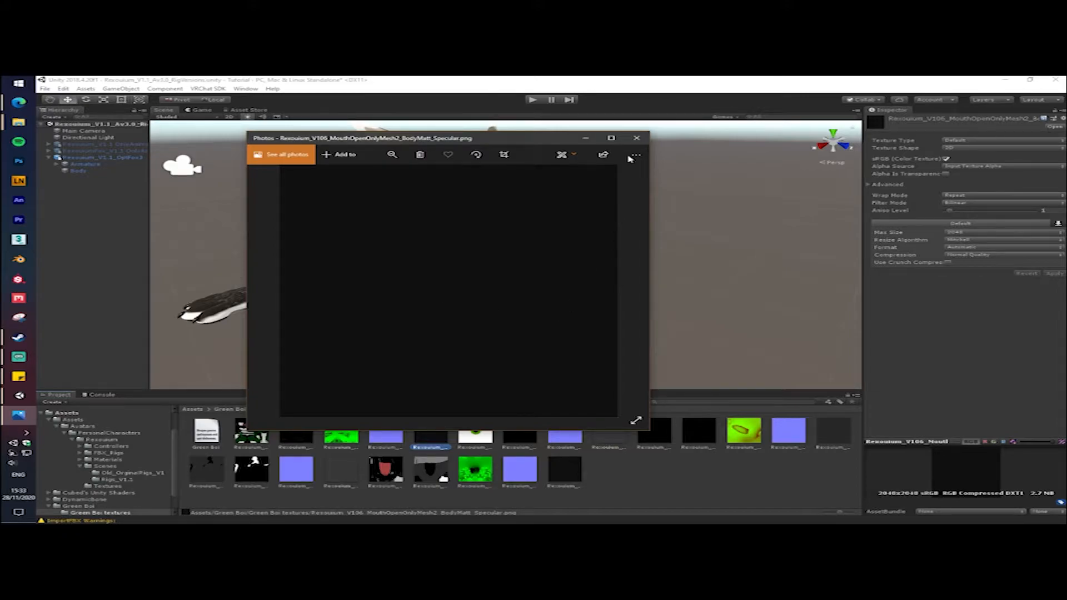
left_click(636, 138)
left_click(646, 459)
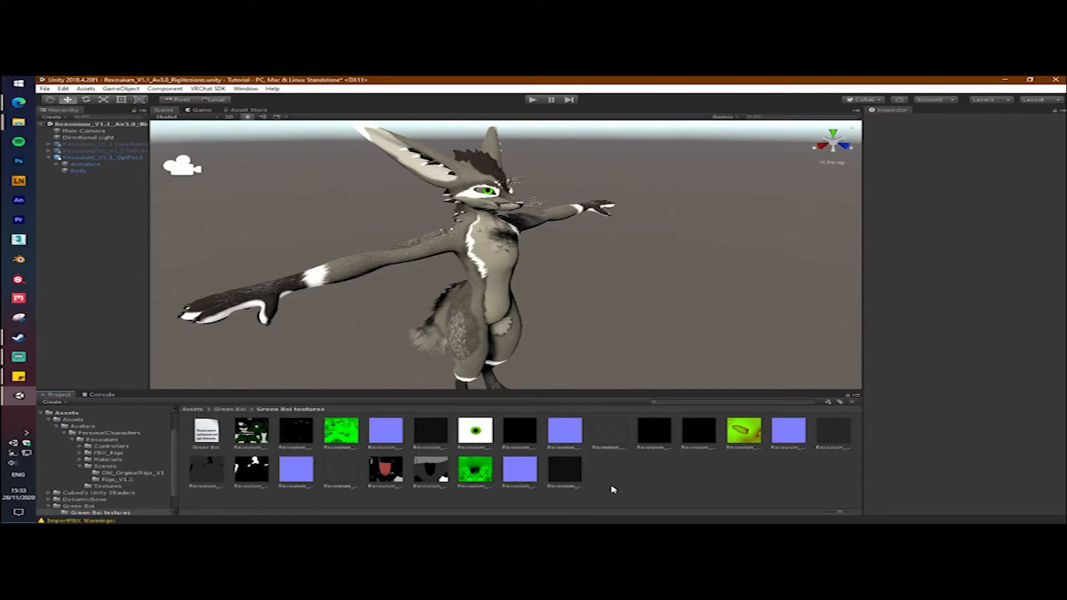
Create a new material named Body in the Green Boi textures folder.
right_click(630, 490)
mouse_move(659, 292)
left_click(823, 314)
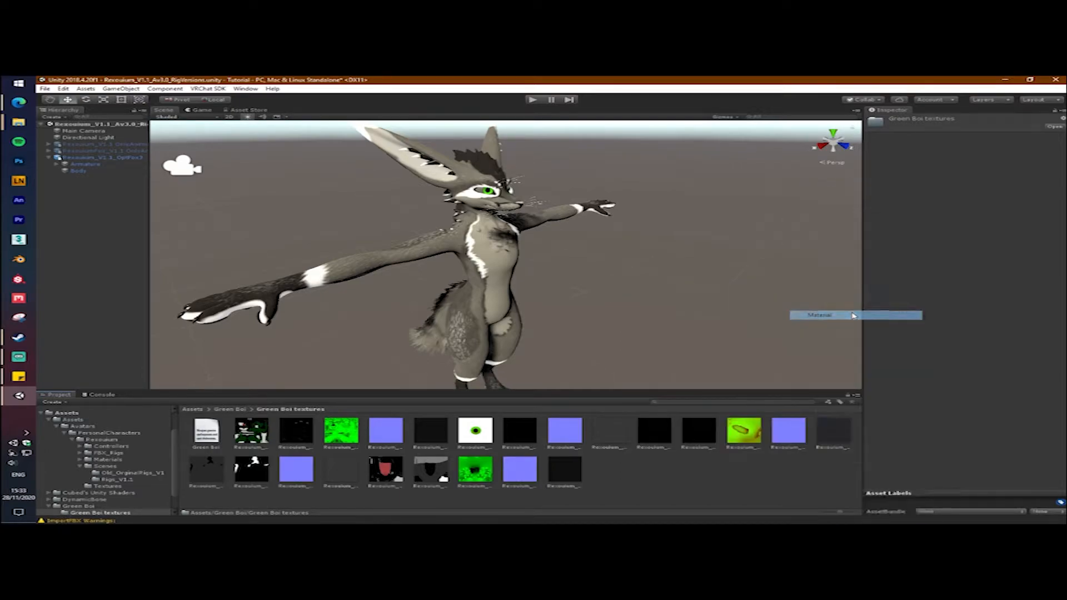
type("Boi")
type("y")
key("Return")
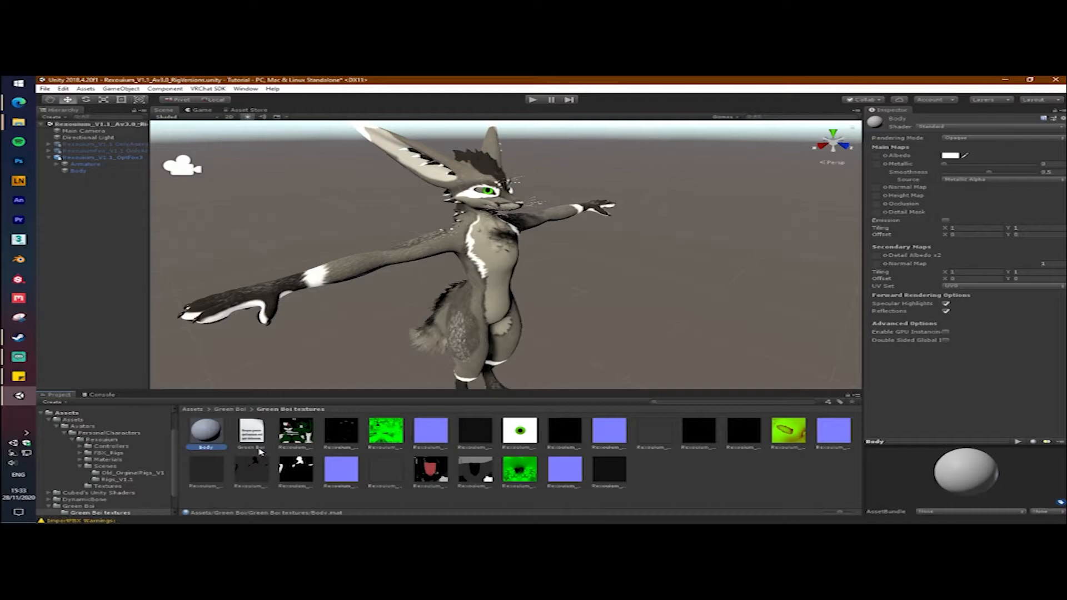
Create a new material named Eyes in the Green Boi textures folder.
right_click(686, 483)
mouse_move(732, 287)
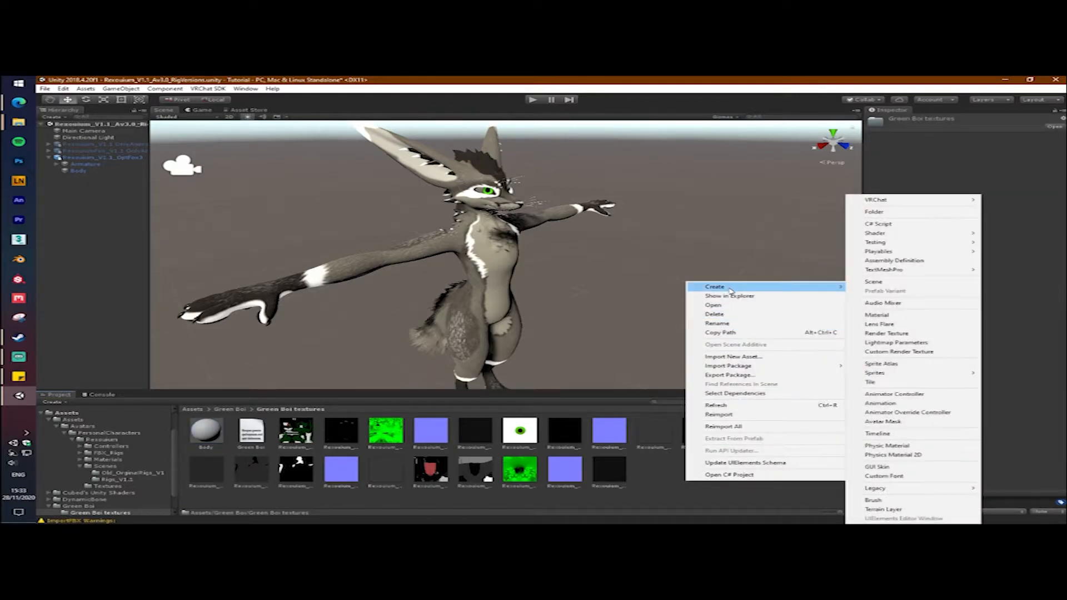
left_click(908, 315)
type("Eyes")
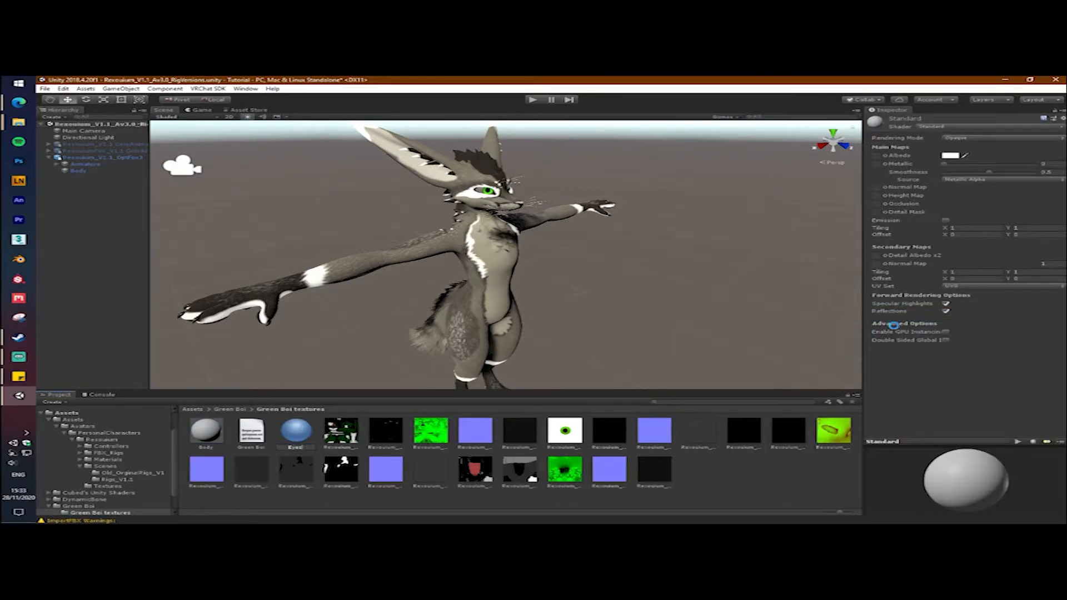
key("Return")
Create a new material named Misc in the Green Boi textures folder.
right_click(762, 481)
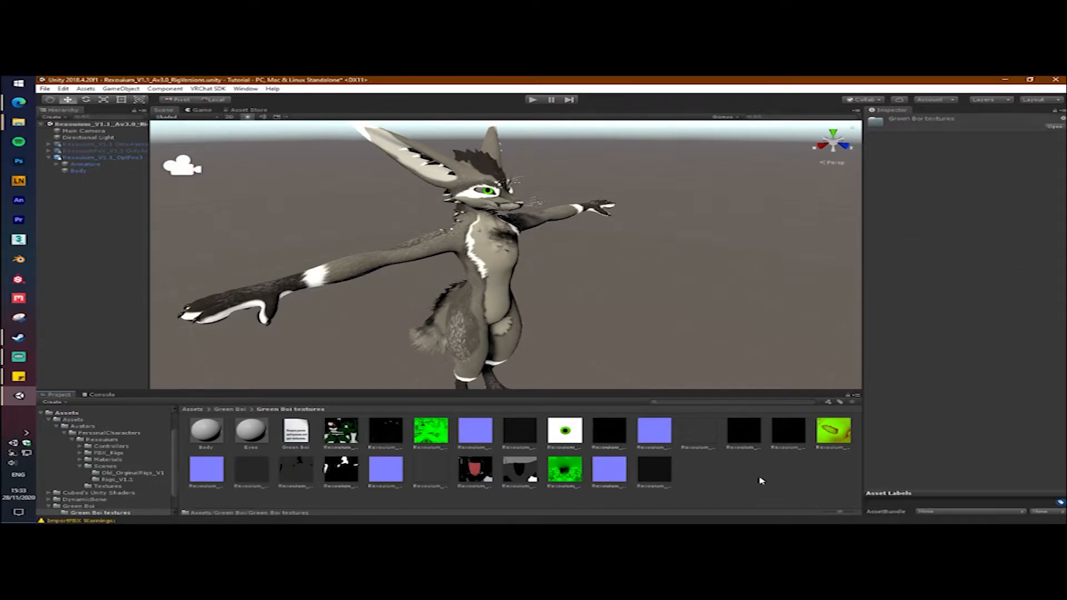
mouse_move(793, 286)
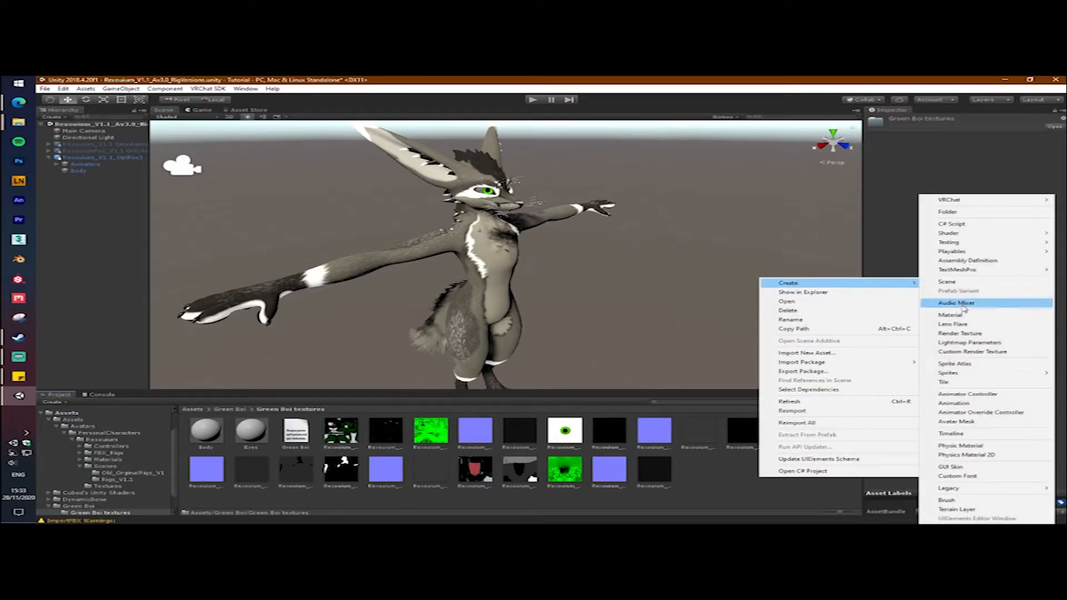
left_click(944, 314)
type("Misc")
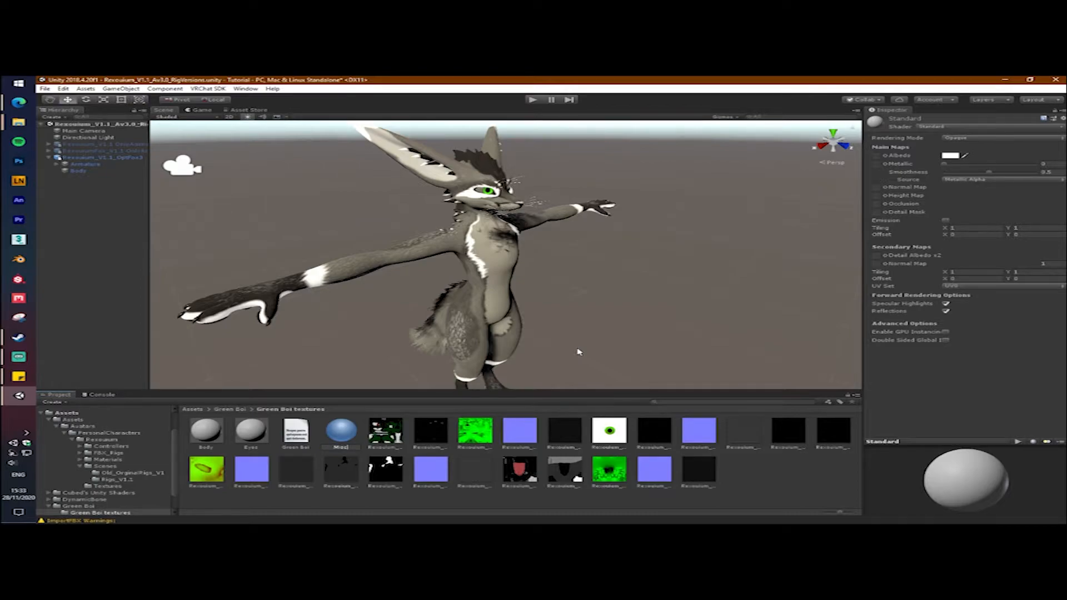
key("Return")
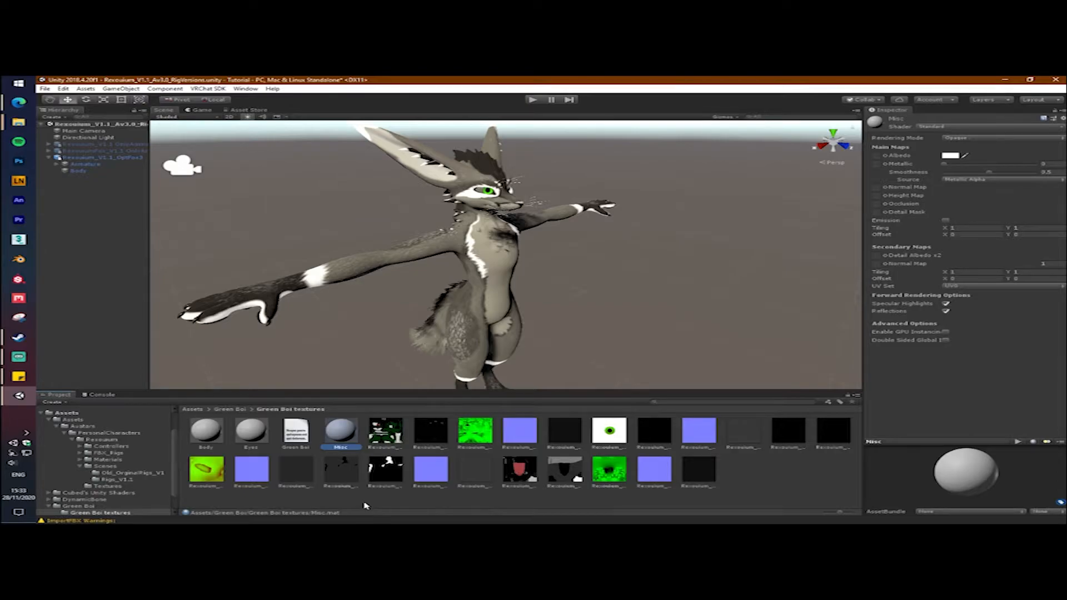
Assign the Body, Eyes and Misc materials to the avatar's body, eyes and claws respectively.
left_click(211, 436)
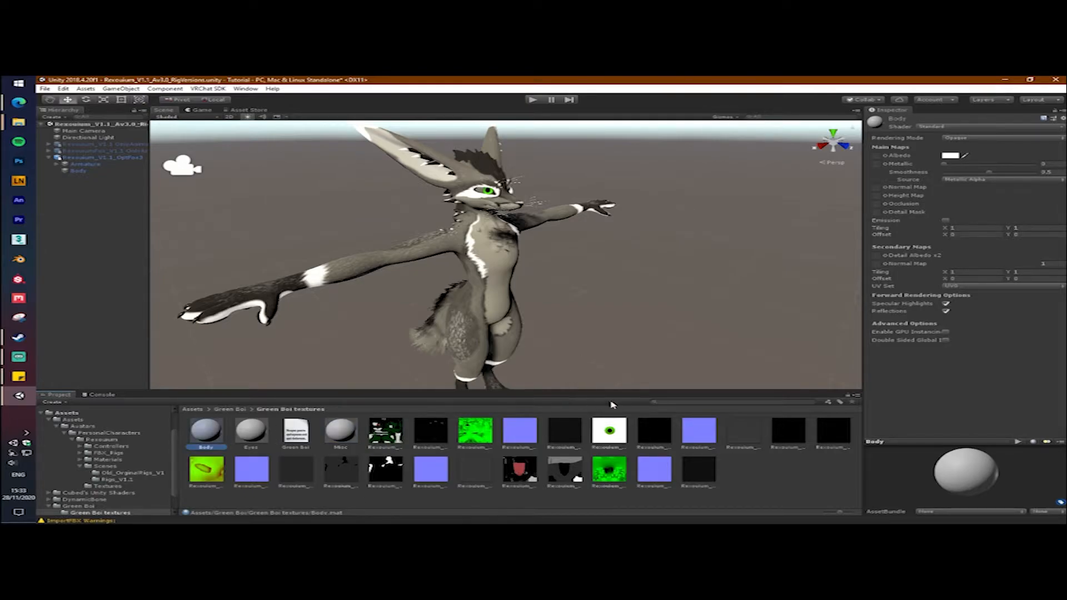
left_click(490, 251)
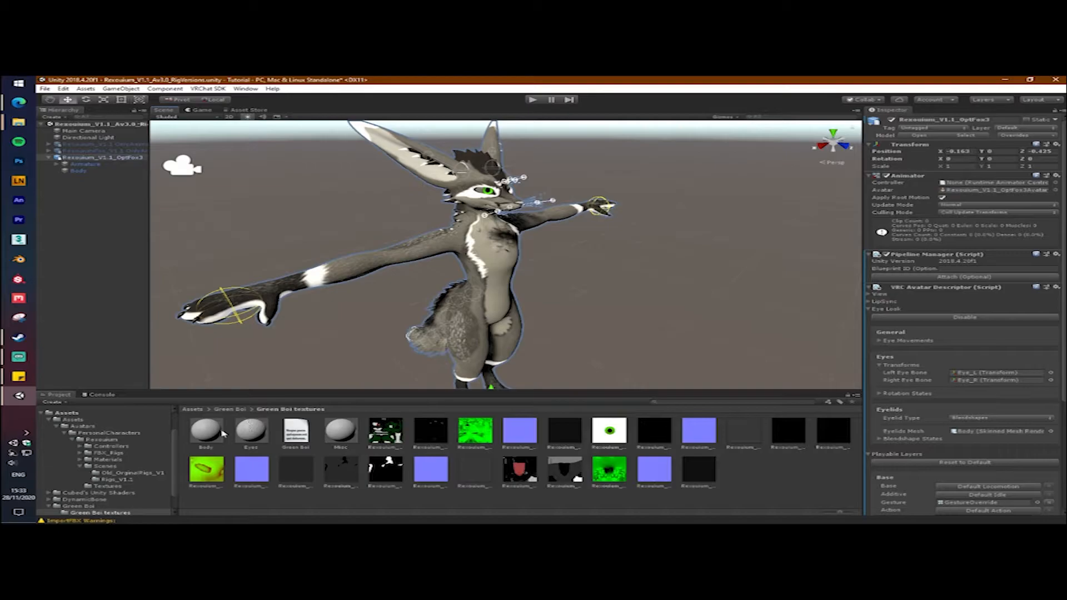
left_click(496, 278)
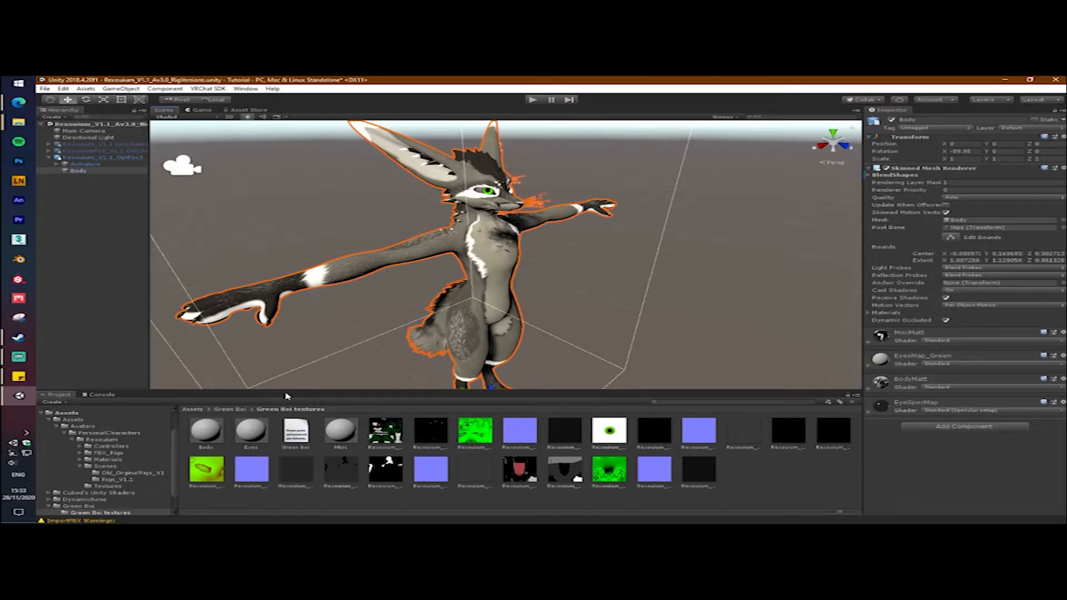
left_click_drag(221, 437, 489, 290)
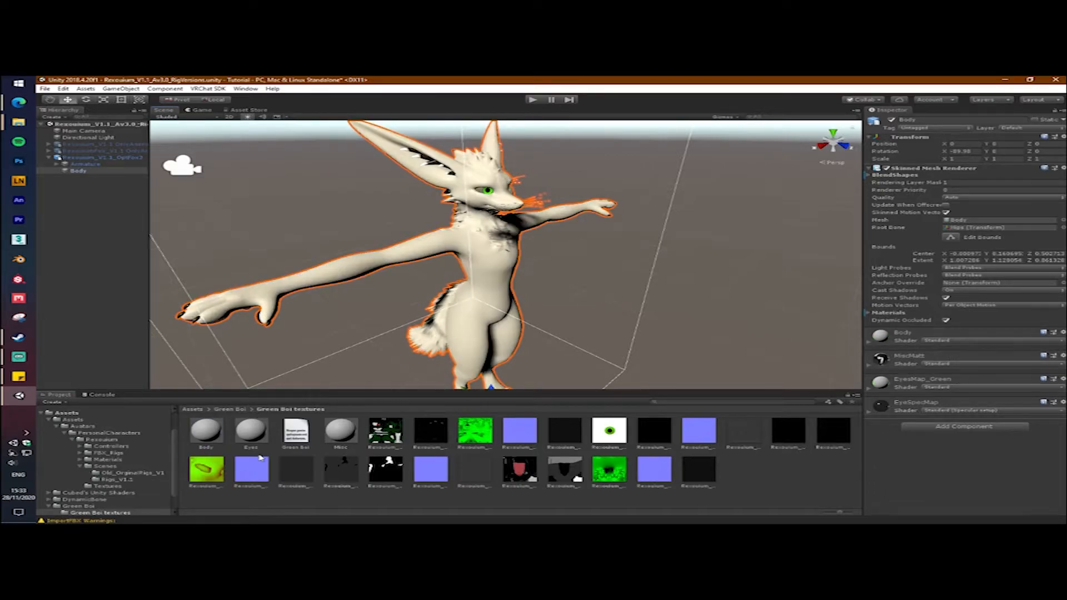
left_click_drag(503, 251, 488, 195)
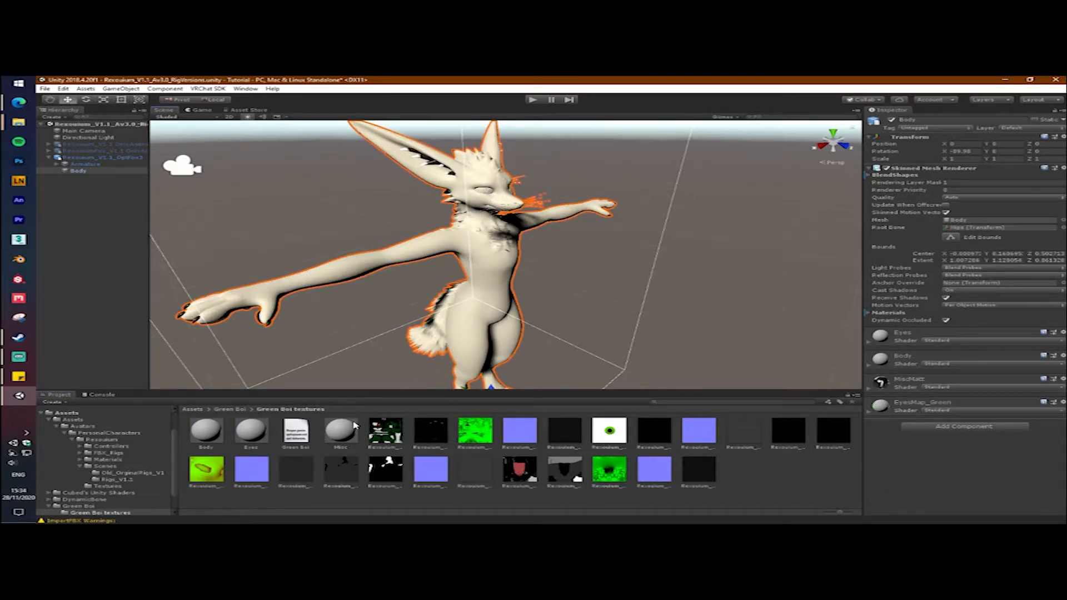
left_click_drag(351, 427, 219, 326)
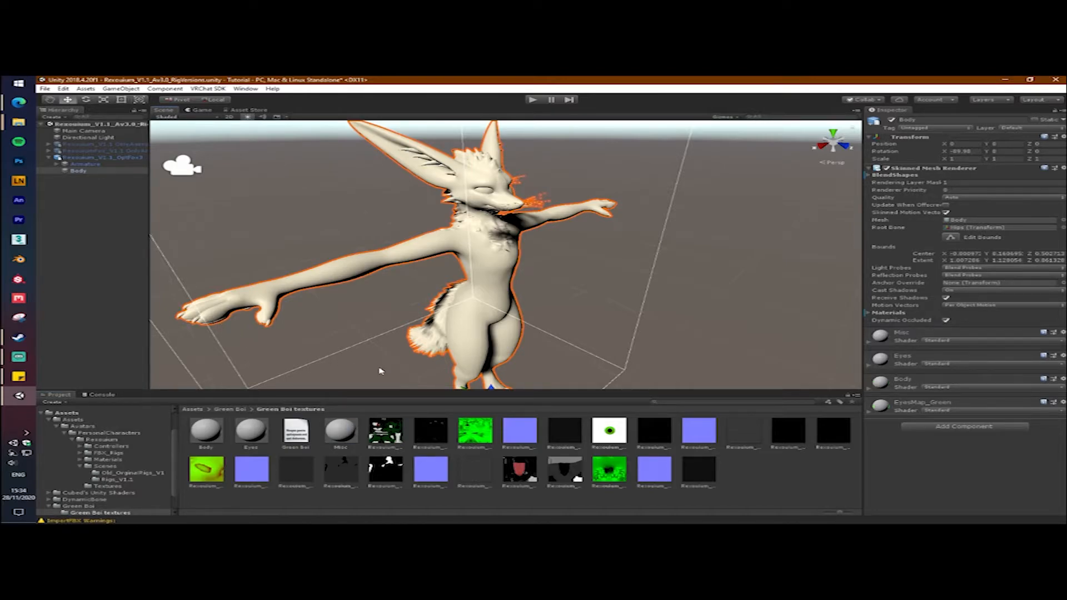
Check the file names of the BodyMatt textures, from the base map through the normal and specular maps.
left_click(205, 429)
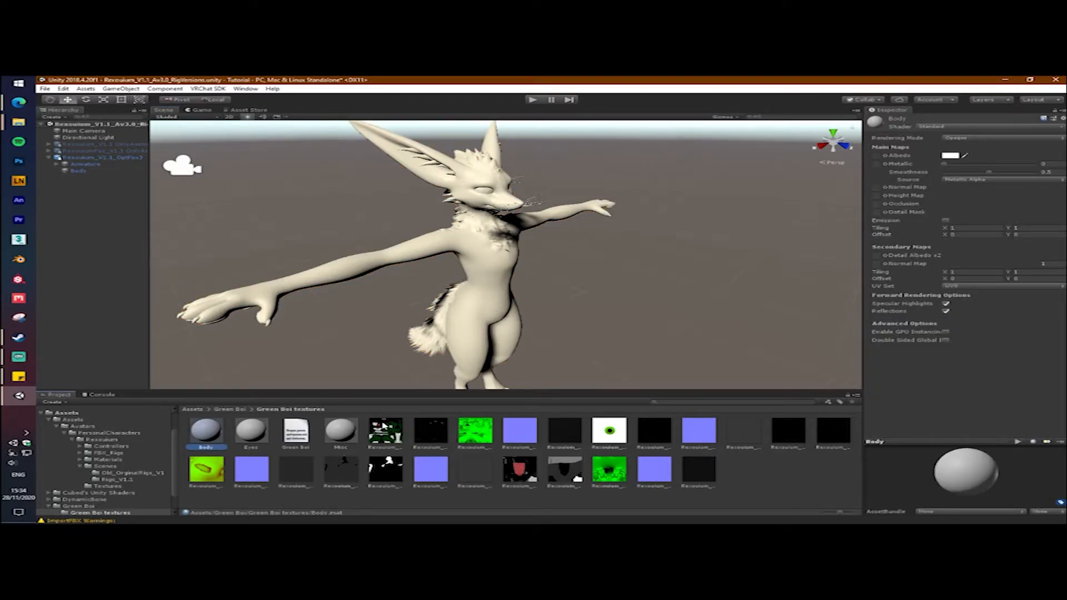
left_click(384, 429)
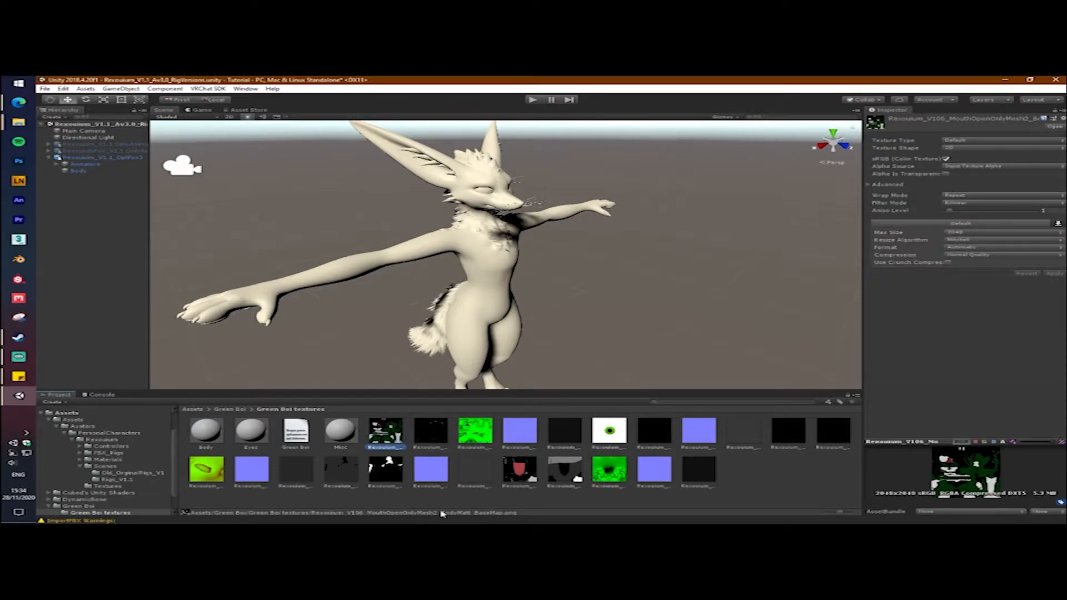
left_click(430, 434)
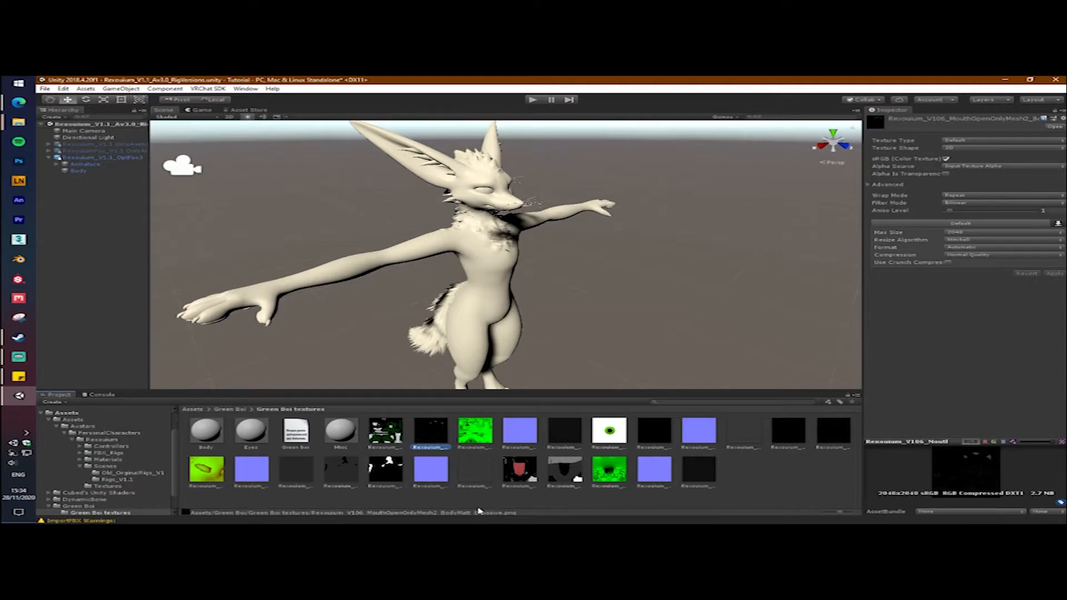
left_click(490, 427)
left_click(527, 425)
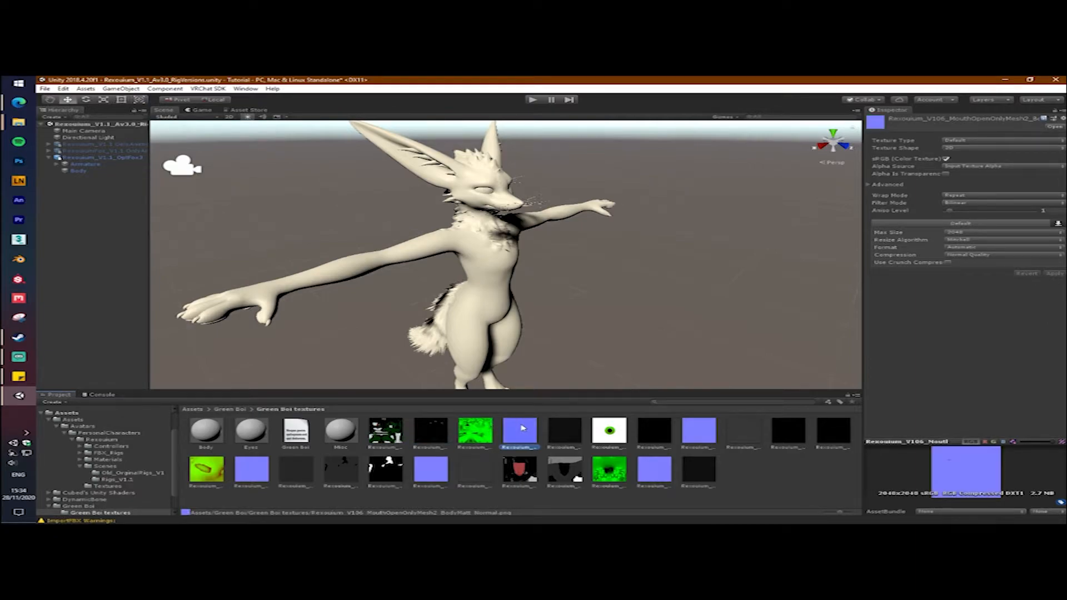
left_click(560, 443)
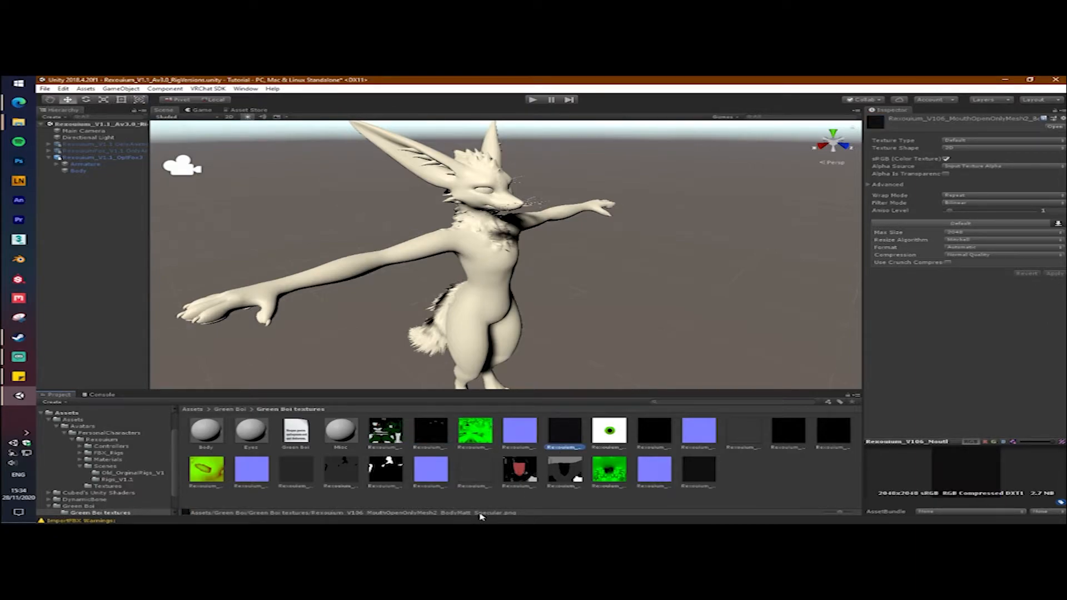
Assign the Green Boi body base, emission and green mask textures to the Body material's Albedo, Emission and Detail Mask, with emission enabled.
left_click(217, 437)
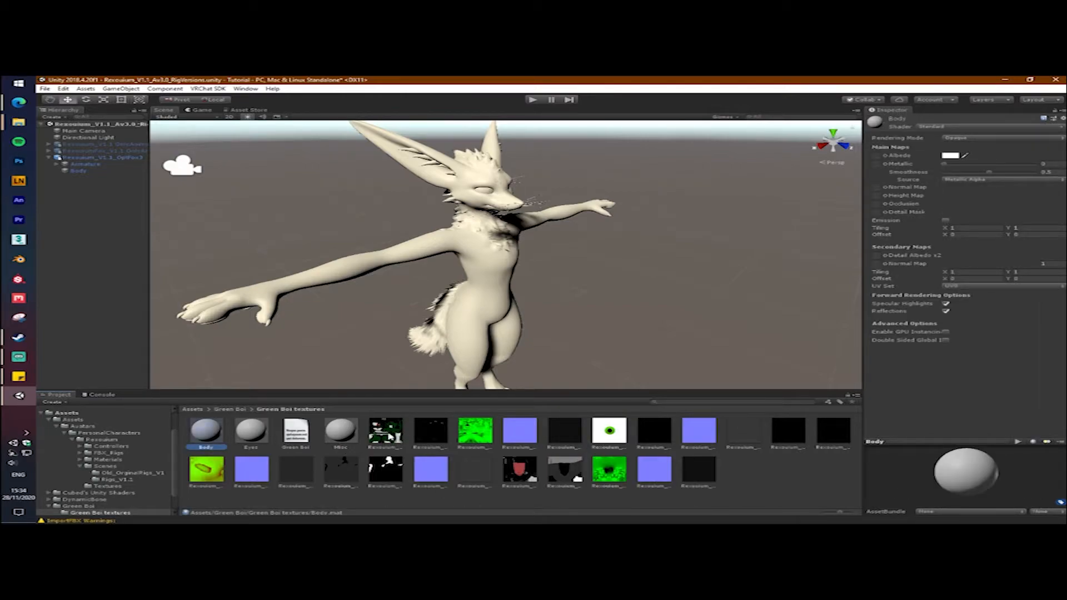
left_click_drag(386, 431, 882, 159)
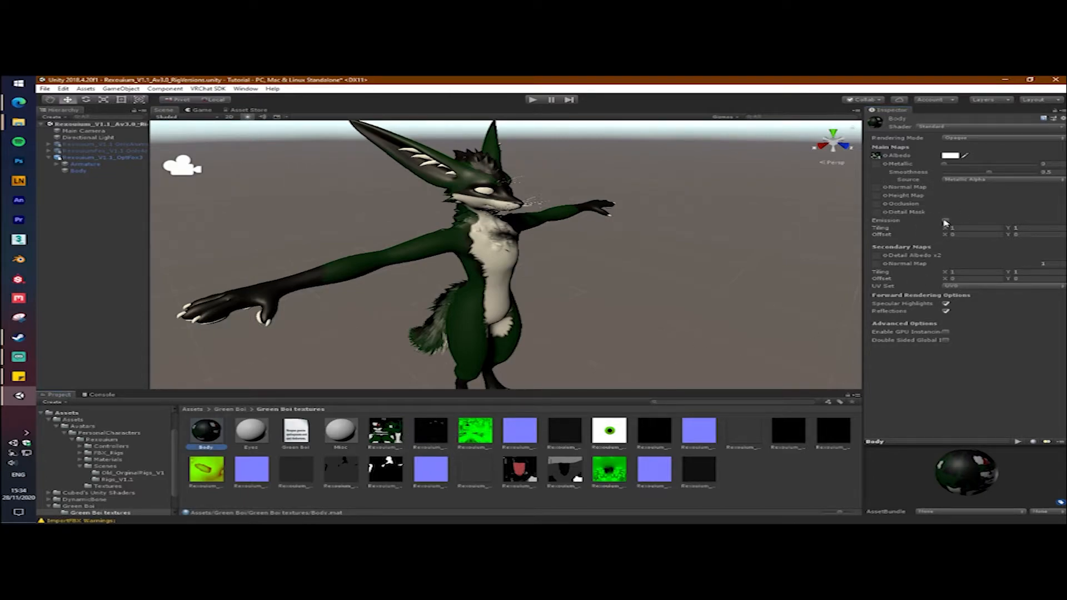
left_click(946, 222)
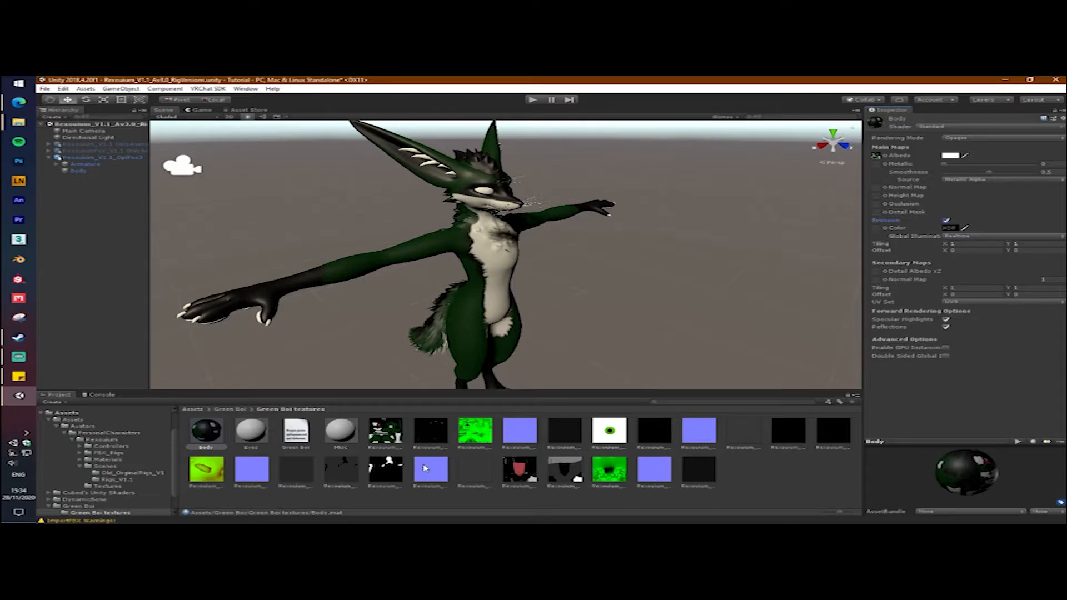
left_click_drag(428, 443, 876, 228)
left_click_drag(477, 436, 883, 214)
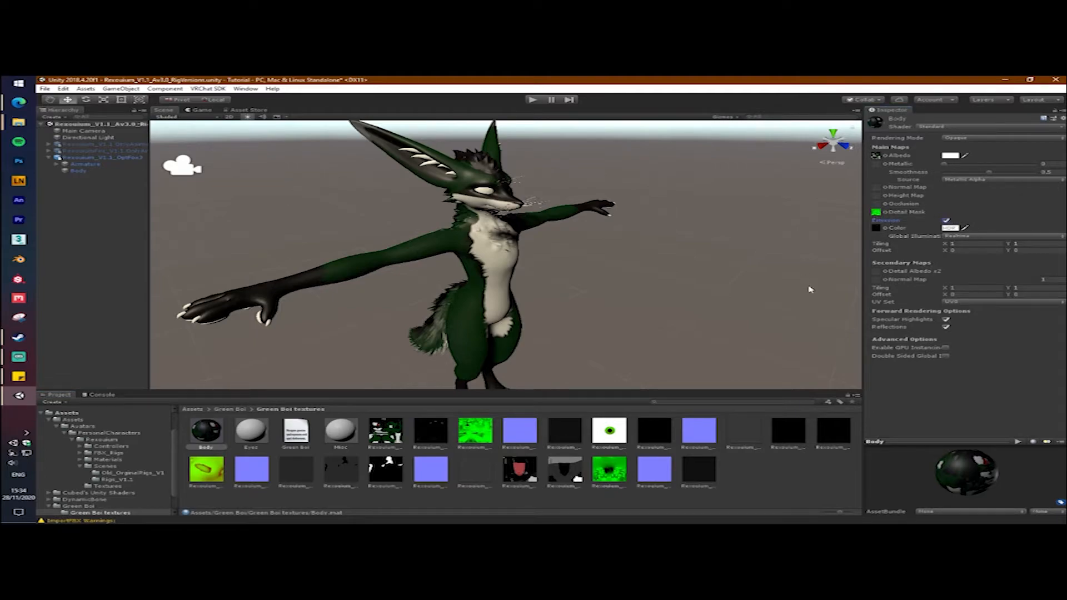
Switch the Body material to the Standard (Specular setup) shader and assign the BodyMatt specular texture to its Specular map.
left_click(952, 127)
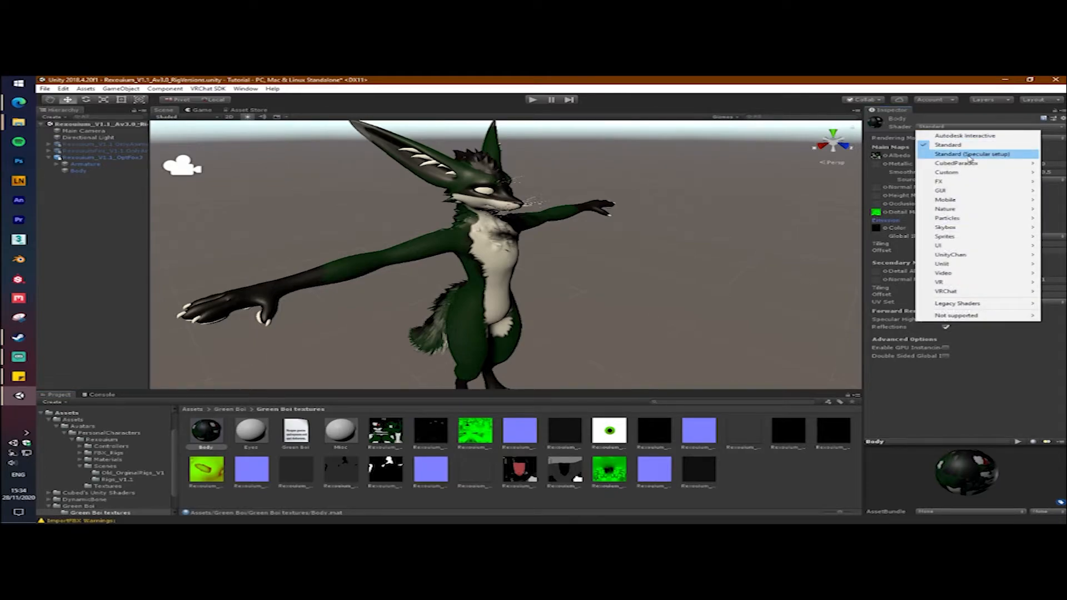
left_click(1004, 155)
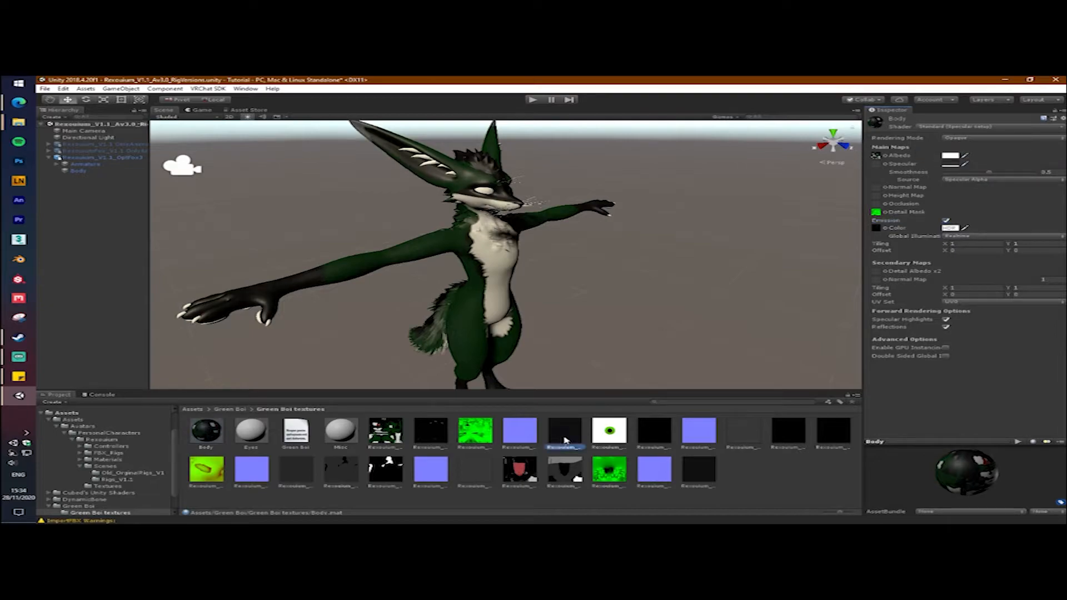
left_click_drag(875, 169, 877, 166)
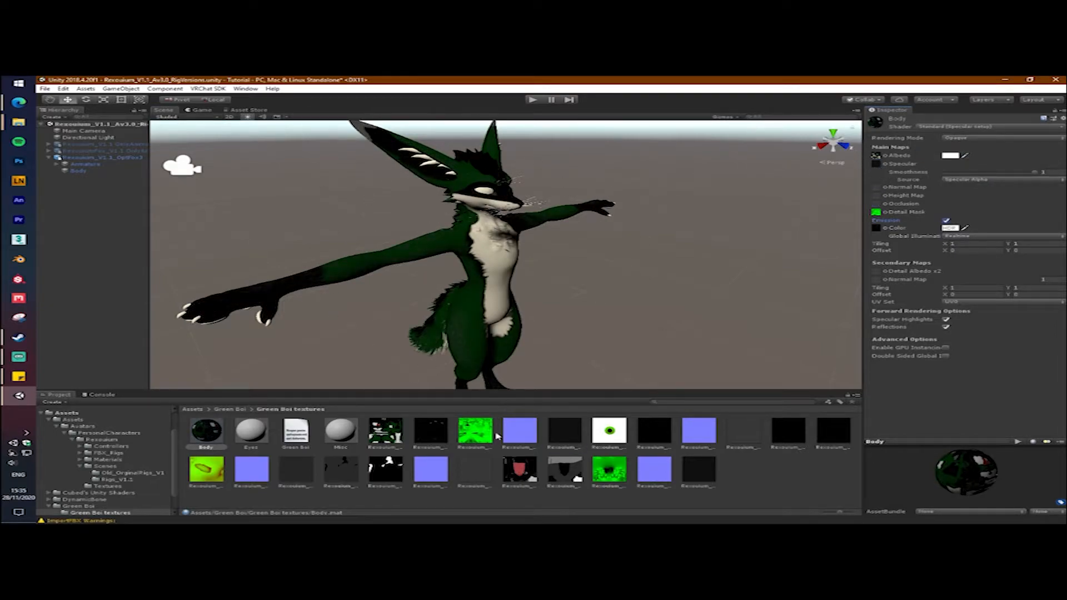
Assign the Green Boi BodyMatt normal texture to the Body material's Normal Map.
left_click_drag(517, 439, 877, 188)
scroll(472, 278, "up", 3)
scroll(484, 288, "down", 3)
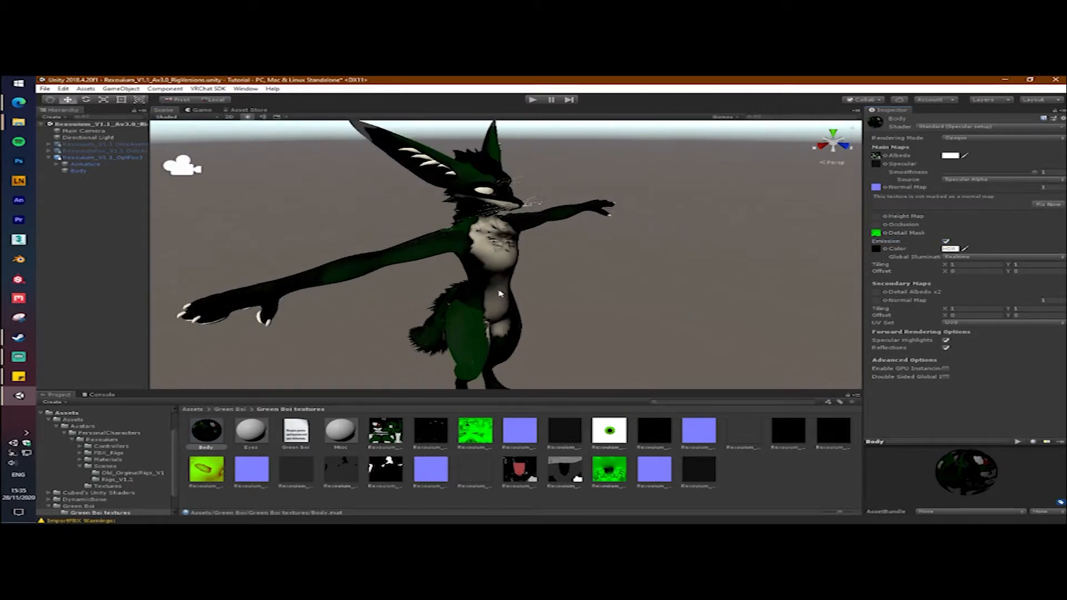
Lower the Body material's Smoothness to 0.074 and check the fur shading on the avatar.
scroll(589, 261, "down", 1)
right_click_drag(616, 284, 633, 256)
right_click_drag(425, 265, 658, 317)
right_click_drag(568, 220, 566, 192)
mouse_move(1037, 176)
left_mouse_down()
mouse_move(906, 171)
mouse_move(1028, 173)
mouse_move(949, 177)
left_mouse_up()
right_click_drag(724, 281, 699, 299)
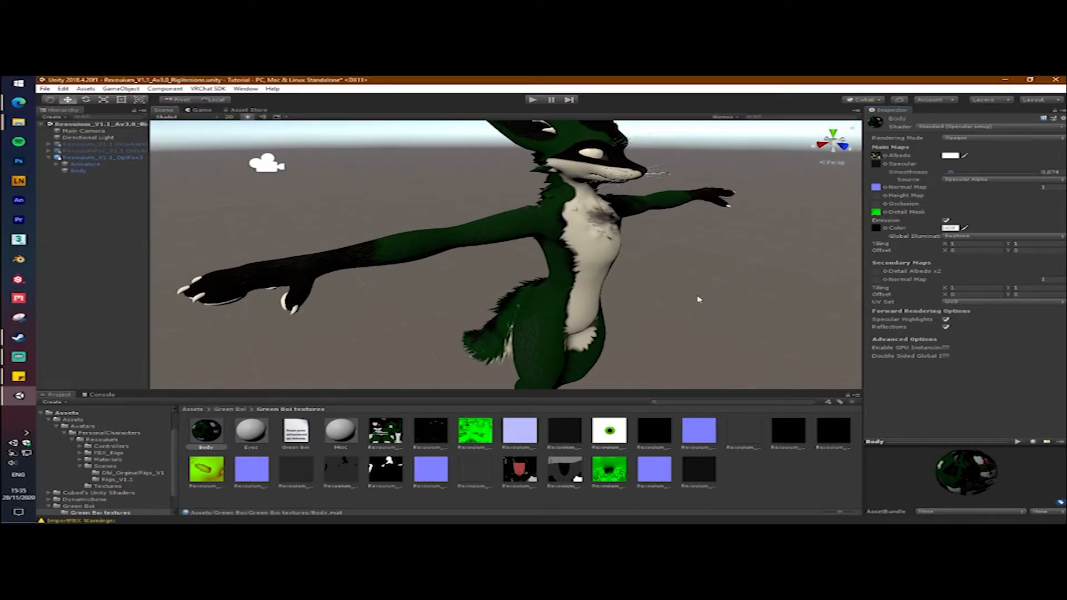
right_click_drag(637, 331, 645, 318)
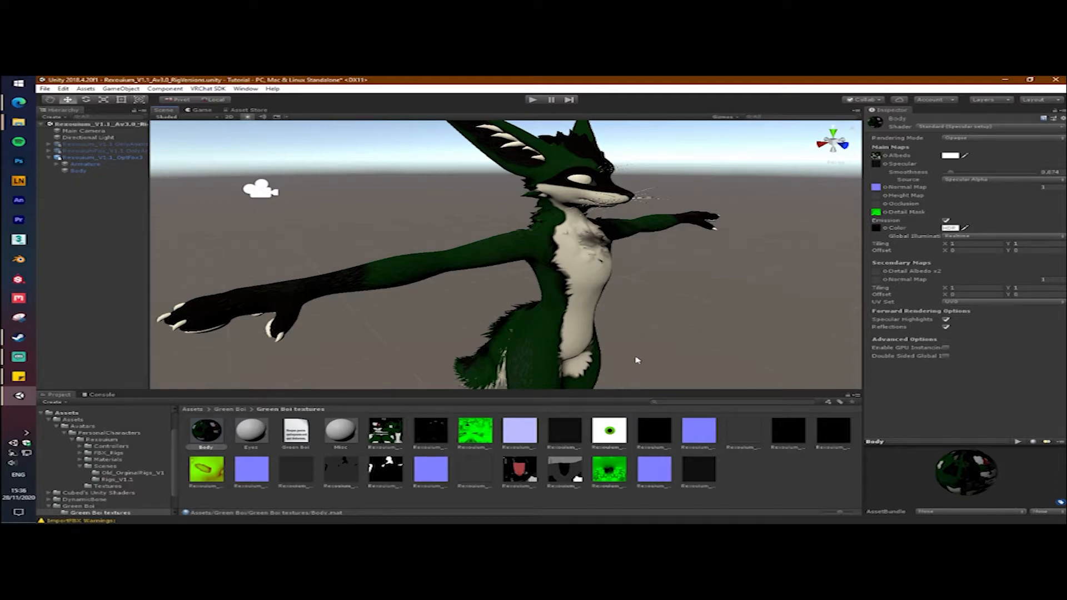
Locate the avatar's original Textures folder through the emission map of its EyesMap_Green material.
scroll(117, 502, "down", 2)
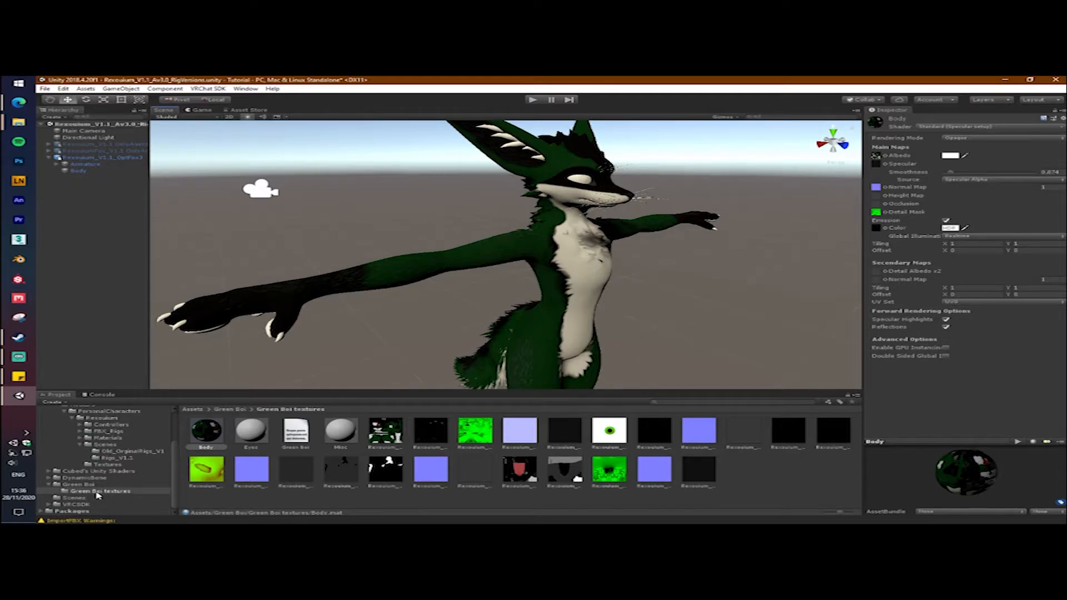
scroll(75, 508, "up", 2)
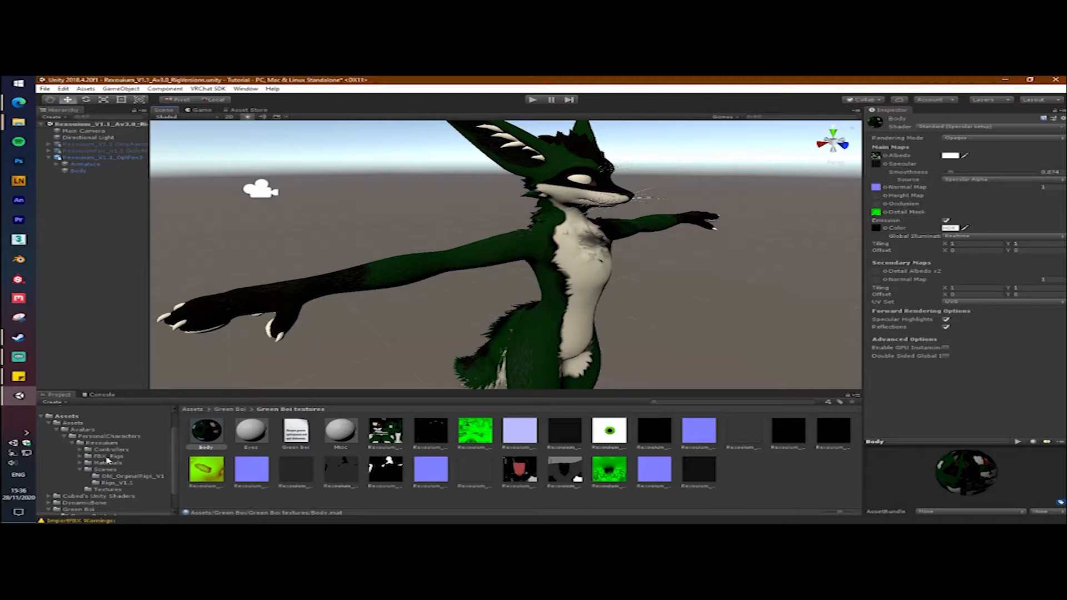
left_click(577, 281)
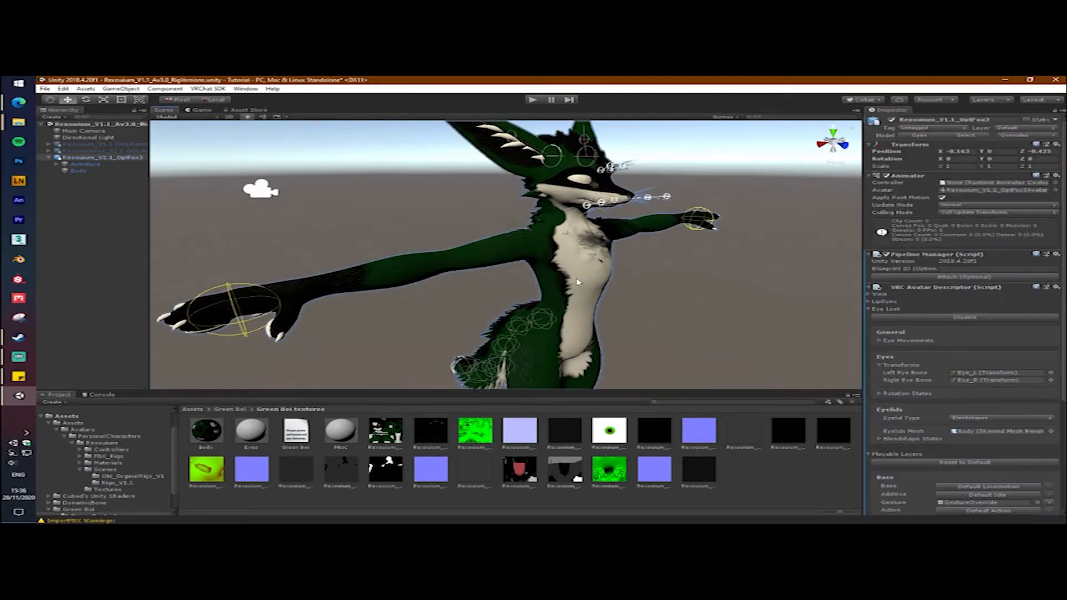
left_click(869, 412)
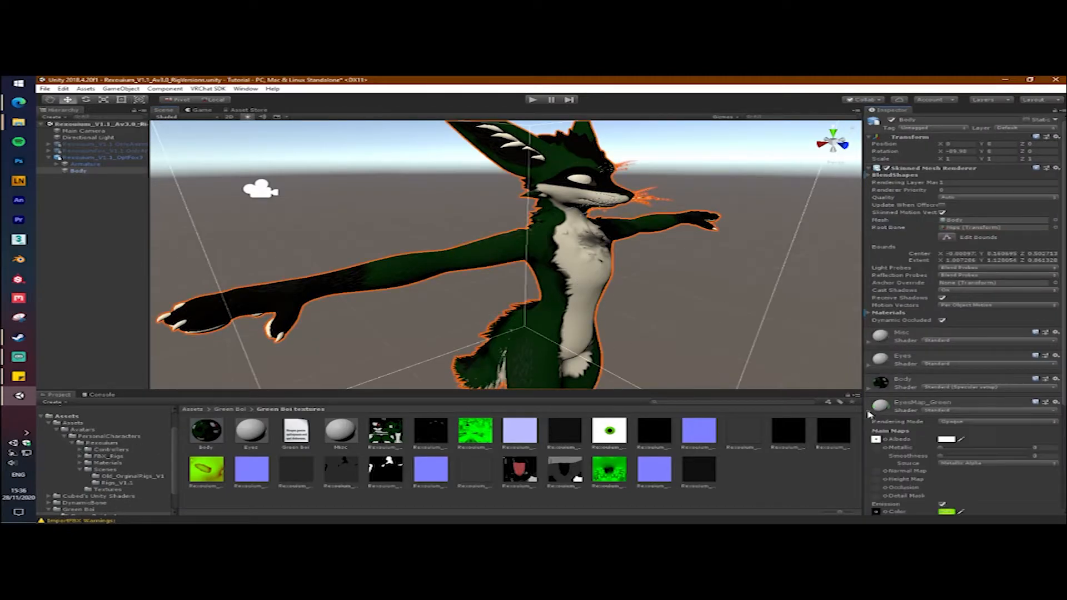
scroll(869, 389, "down", 2)
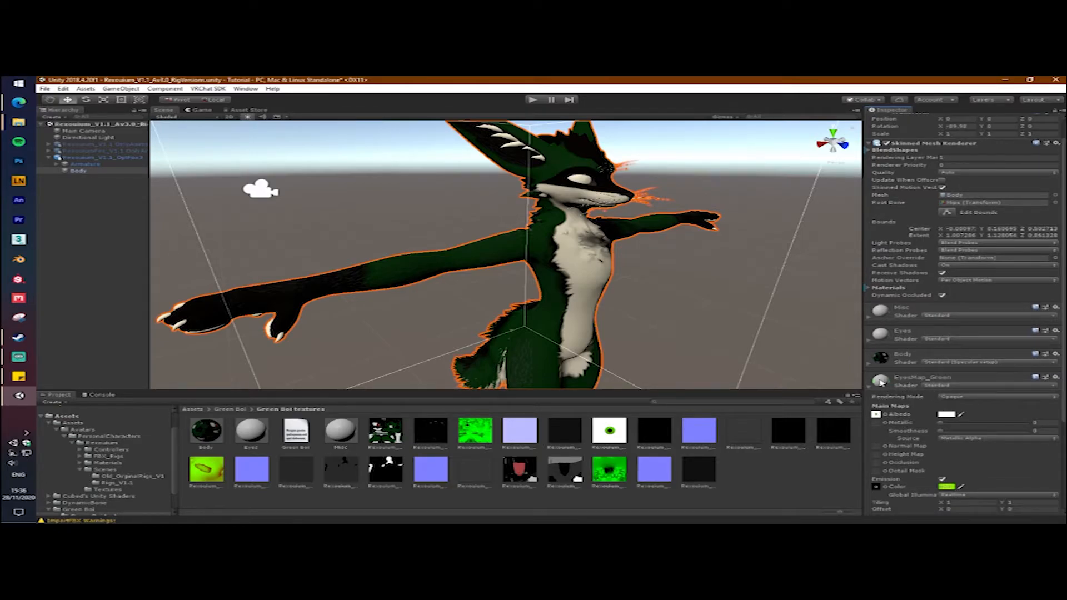
left_click(876, 488)
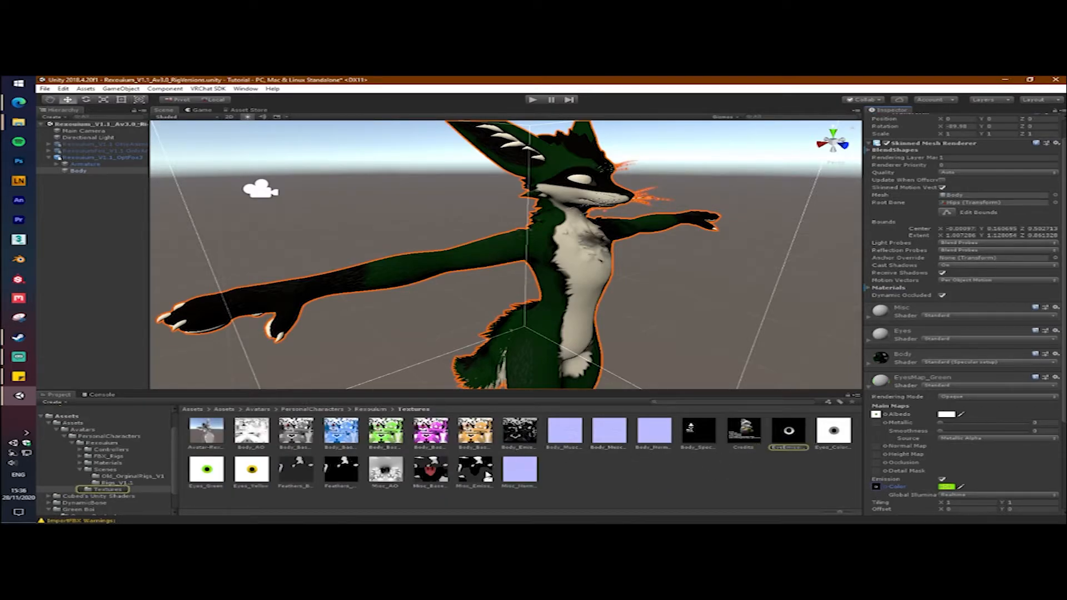
Move the Body_MuscleToned_NormalV2 texture from the original Textures folder into the Green Boi textures folder.
left_click(617, 444)
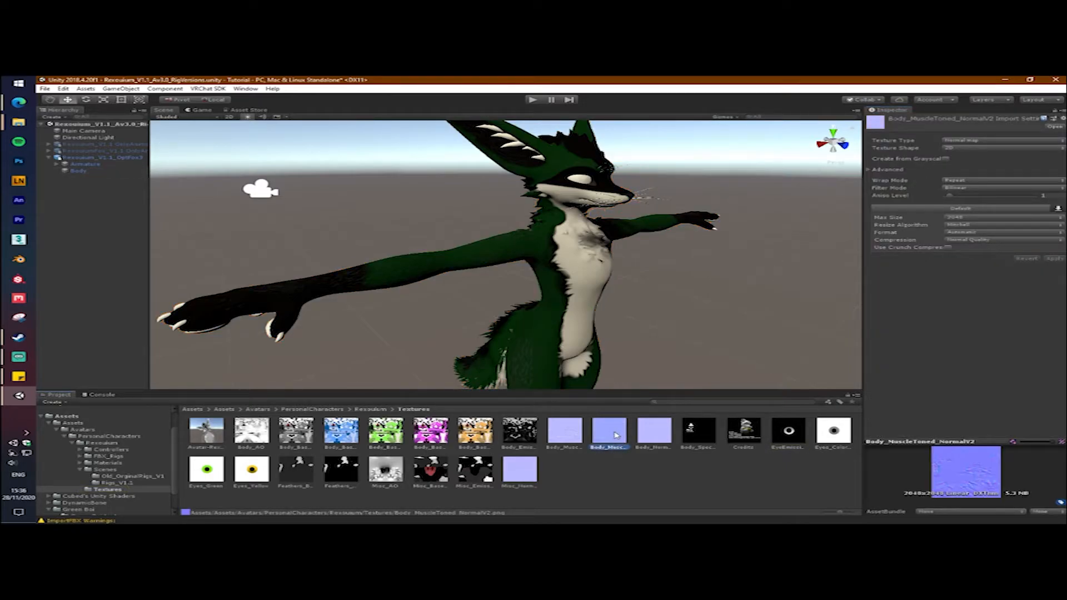
left_click_drag(615, 435, 106, 512)
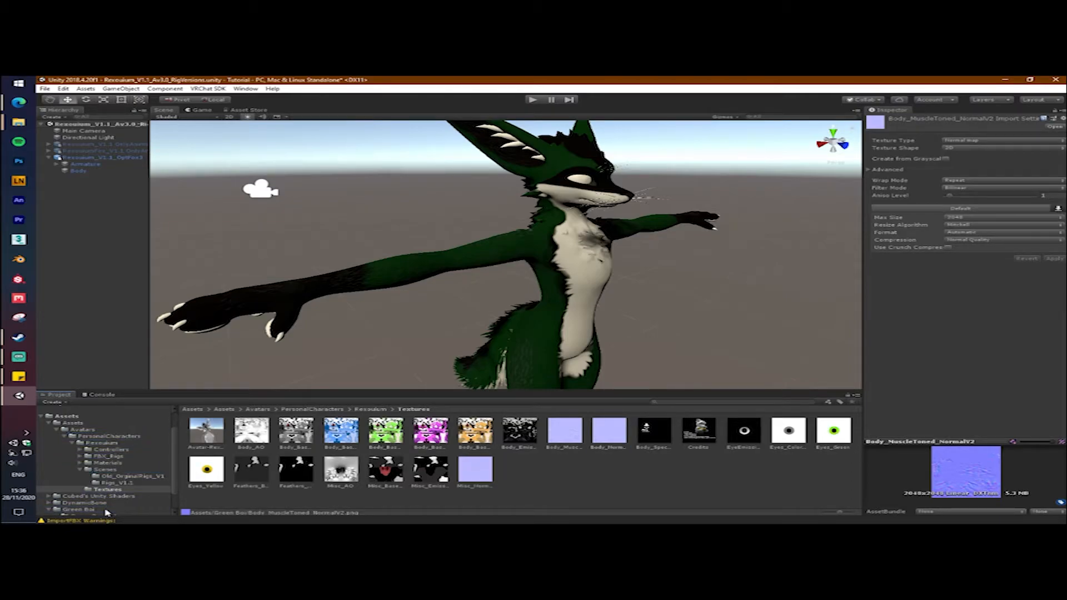
left_click(99, 485)
left_click_drag(244, 435, 210, 438)
double_click(207, 432)
Replace the Body material's Normal Map with Body_MuscleToned_NormalV2 and inspect the avatar's torso.
left_click(204, 432)
left_click(876, 187)
key("Delete")
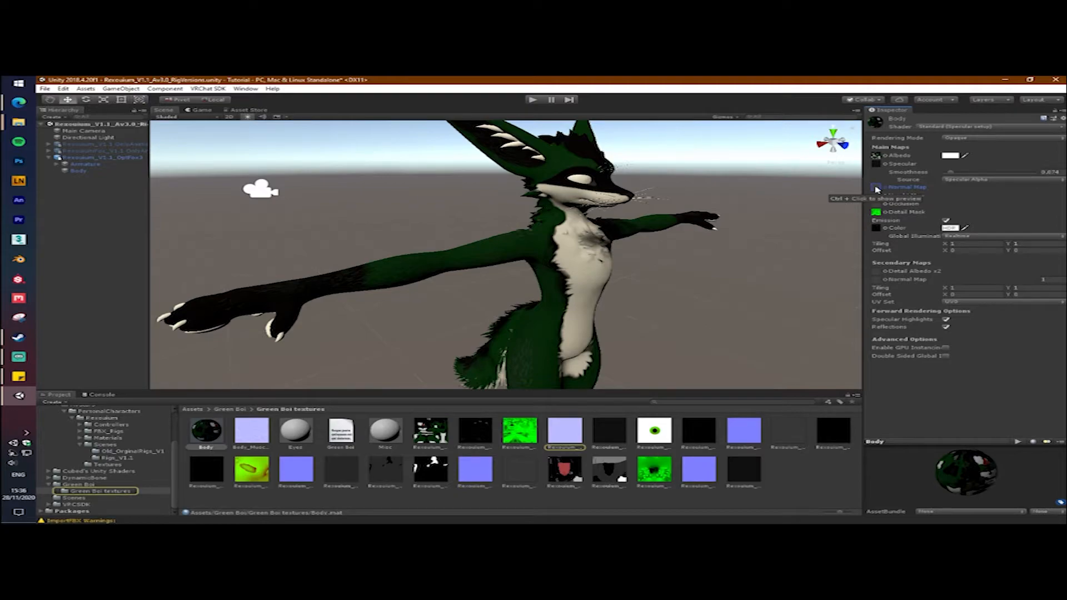
mouse_move(242, 436)
left_mouse_down()
mouse_move(938, 237)
mouse_move(883, 189)
left_mouse_up()
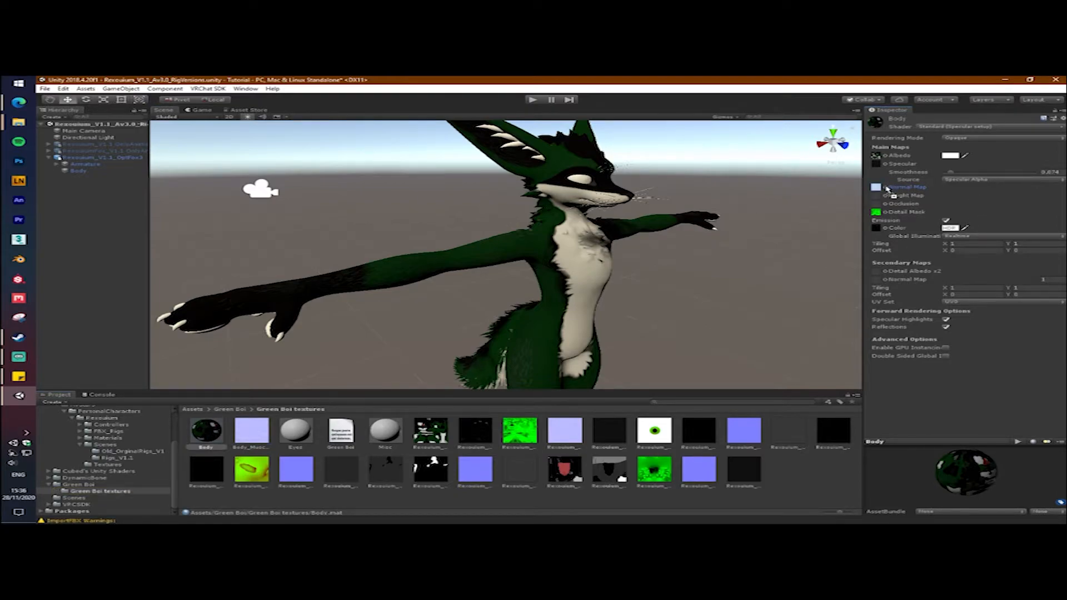
scroll(629, 334, "up", 3)
middle_click_drag(628, 334, 530, 292)
scroll(415, 245, "up", 1)
middle_click_drag(415, 245, 491, 306)
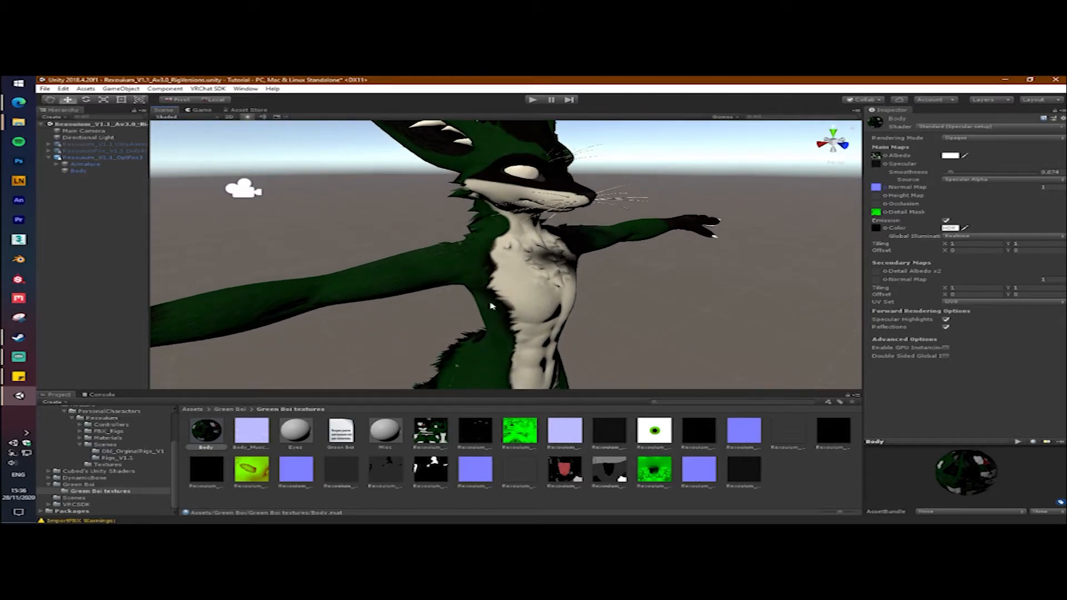
scroll(510, 356, "down", 2)
middle_click_drag(554, 360, 507, 370)
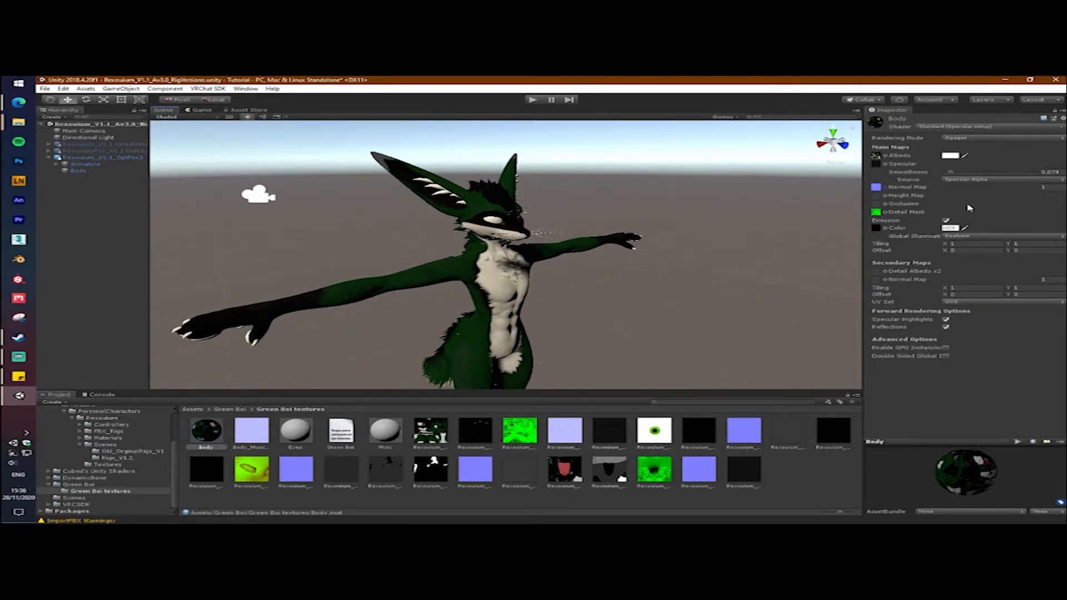
Find the original eye textures through EyesMap_Green's Albedo and move Eyes_Color_NoSaturation into the Green Boi textures folder.
middle_click_drag(701, 360, 707, 324)
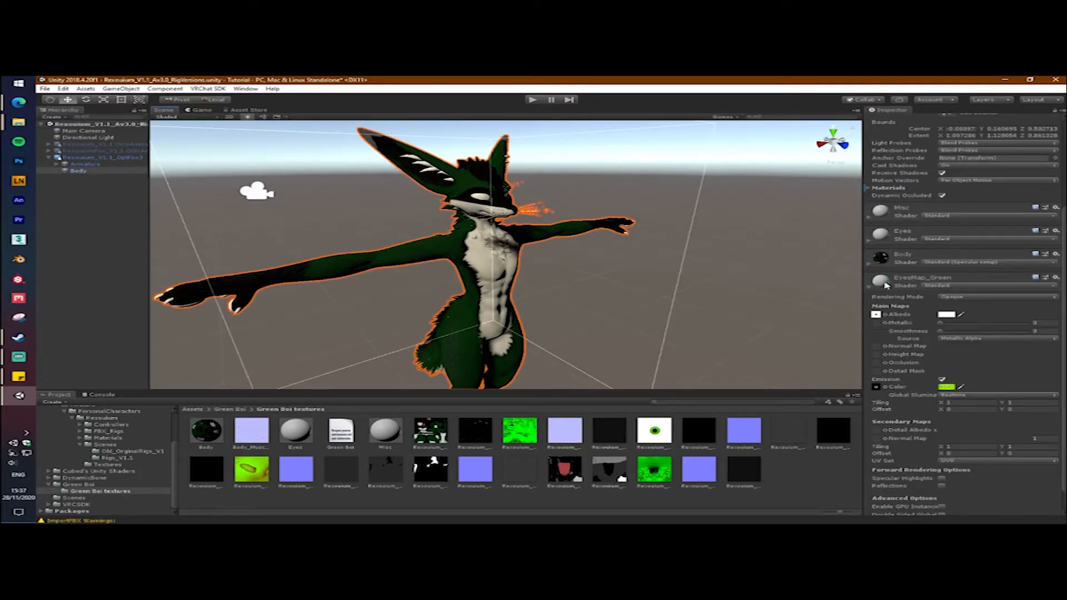
left_click(876, 315)
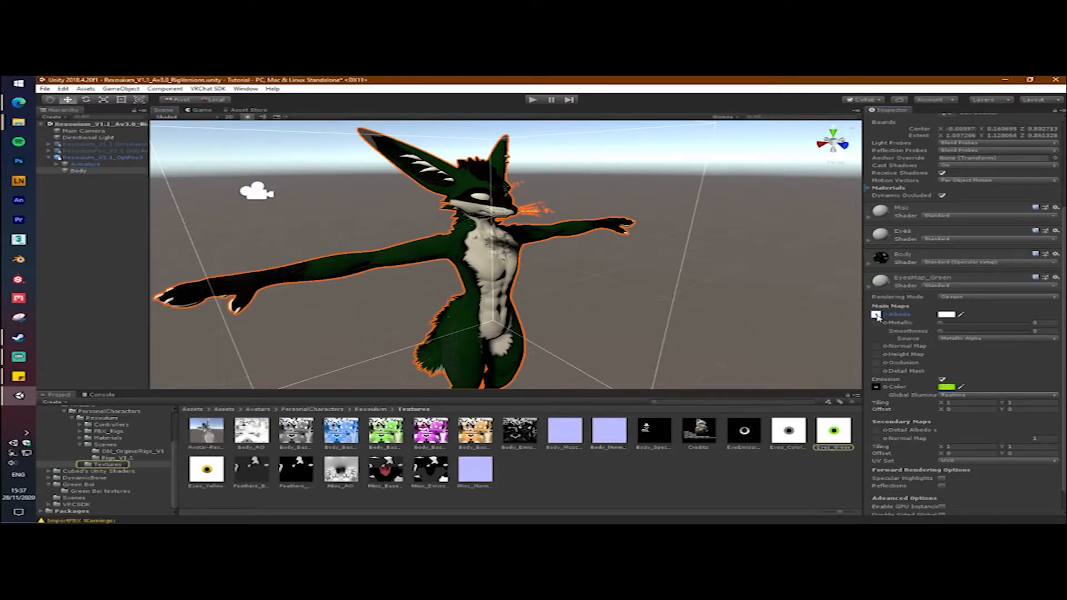
left_click(798, 475)
left_click(789, 432)
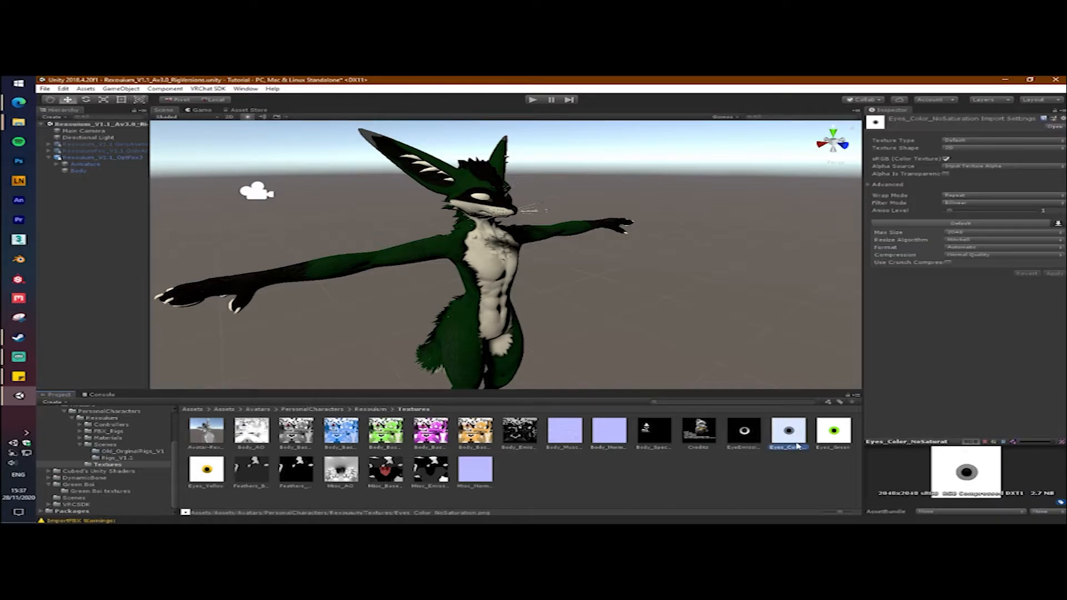
left_click_drag(785, 439, 94, 493)
left_click(94, 492)
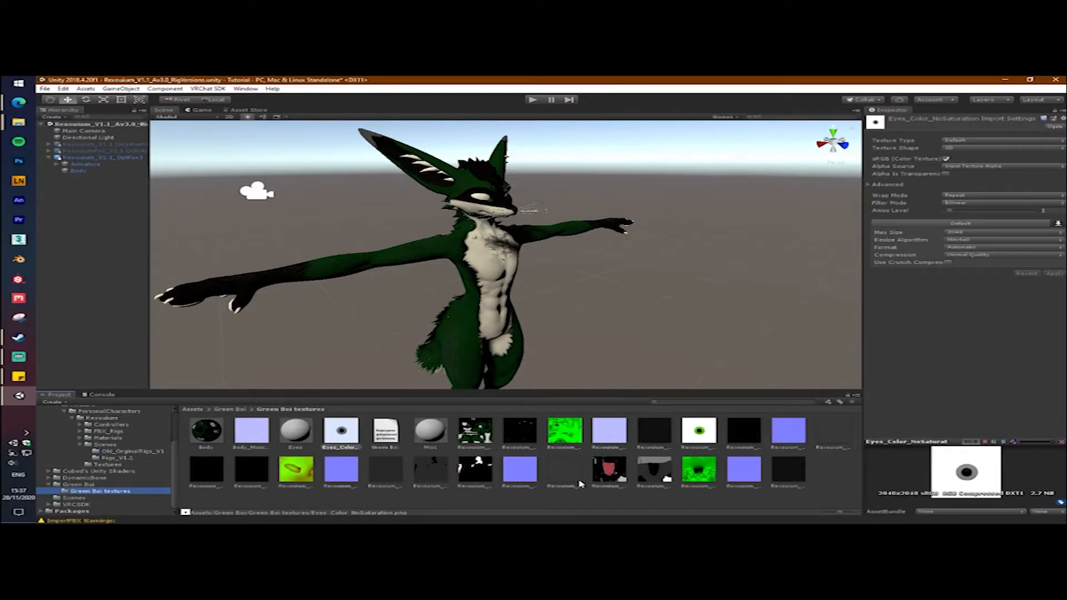
Assign Eyes_Color_NoSaturation to the Eyes material's Albedo and check the avatar's eye up close.
left_click(296, 433)
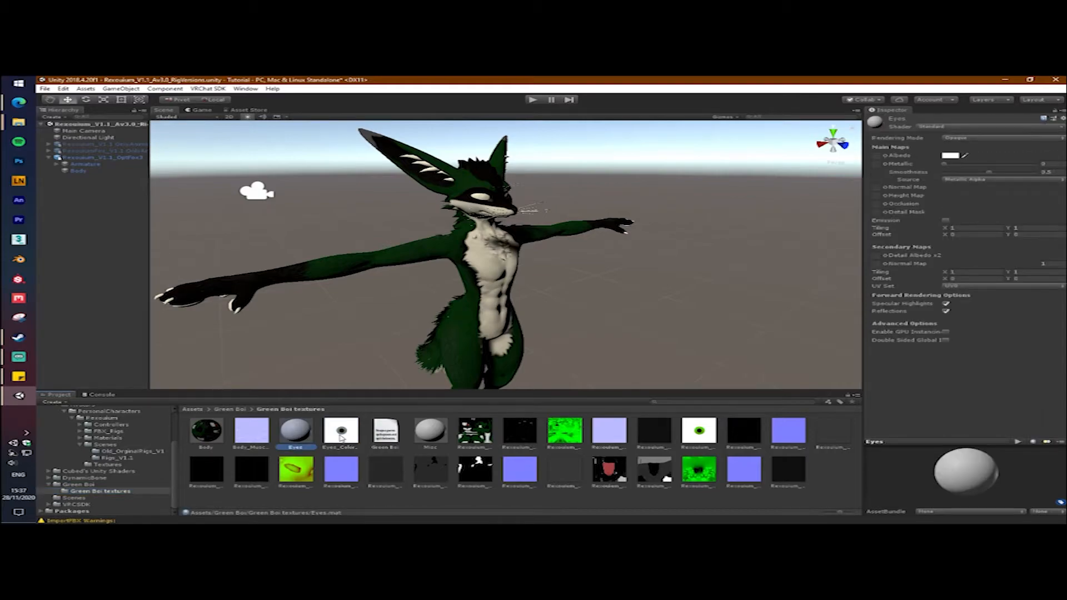
left_click_drag(356, 435, 885, 157)
scroll(492, 190, "up", 4)
middle_click_drag(482, 189, 482, 259)
scroll(482, 259, "up", 3)
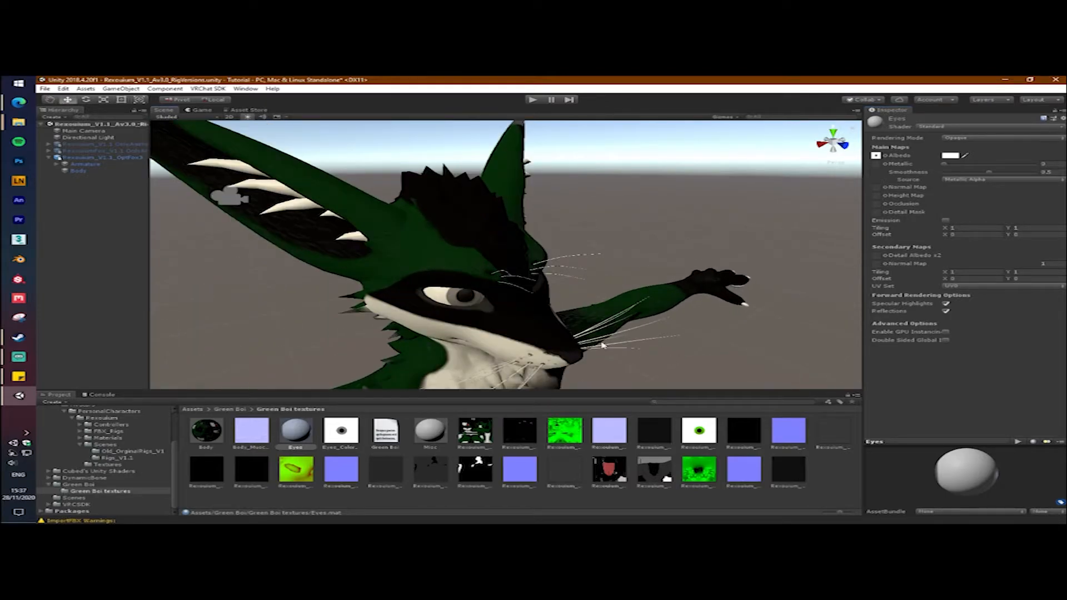
Move the original eye emission texture from the Rexouium Textures folder into the Green Boi textures folder.
left_click(490, 286)
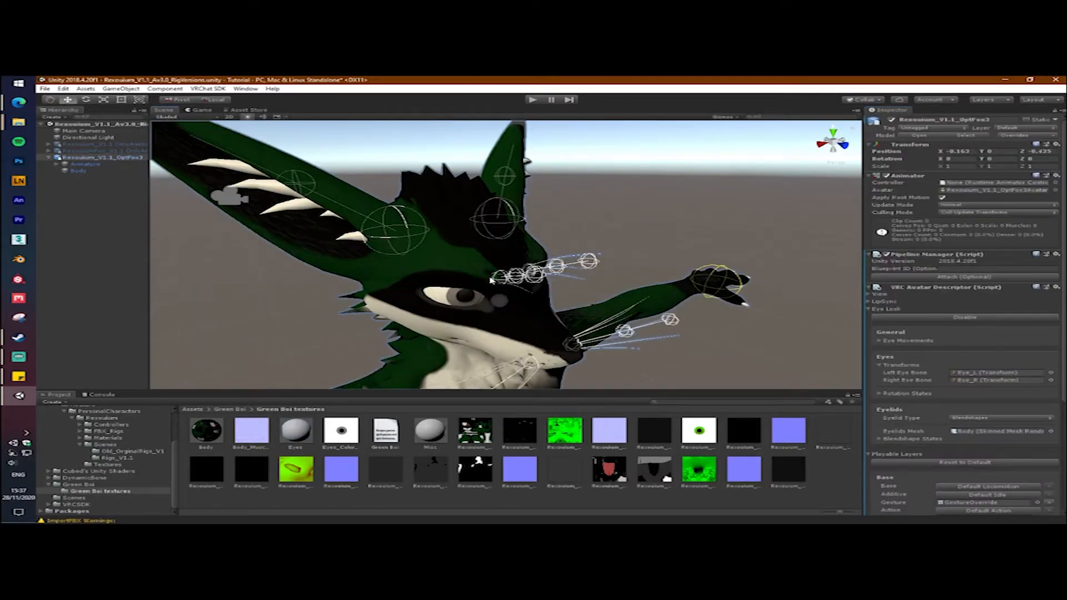
left_click(110, 465)
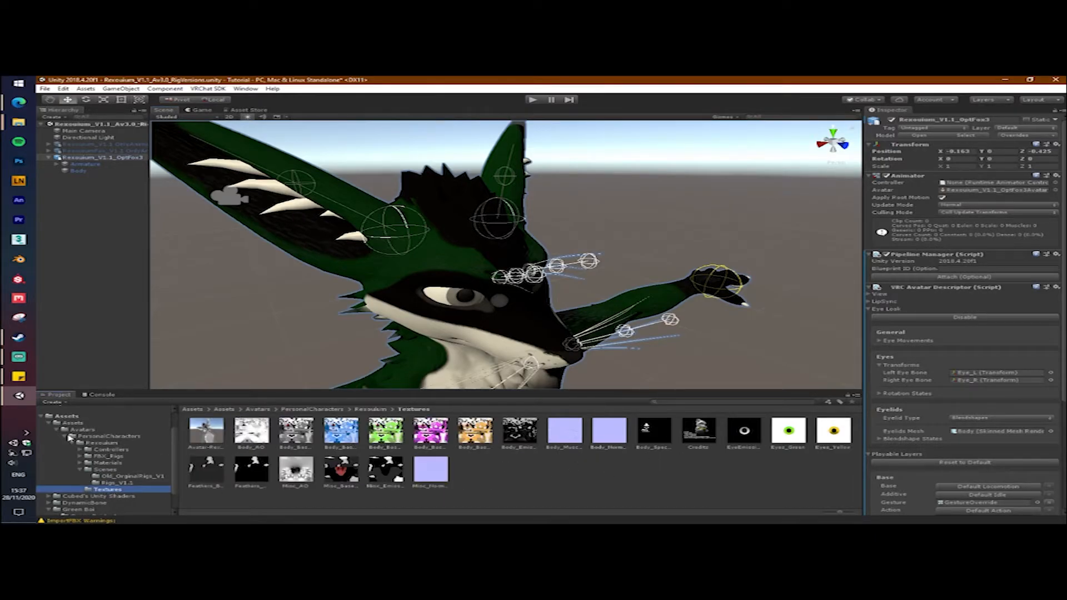
scroll(74, 446, "down", 2)
left_click_drag(745, 446, 90, 493)
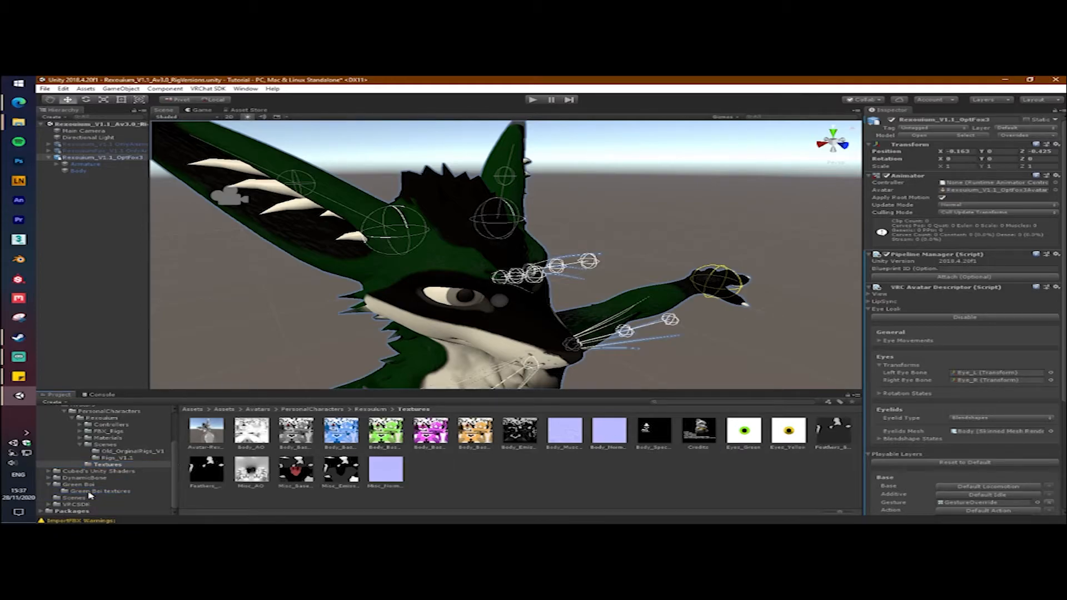
left_click(91, 492)
Enable emission on the Eyes material and assign the eye emission texture to its emission Color.
left_click(341, 431)
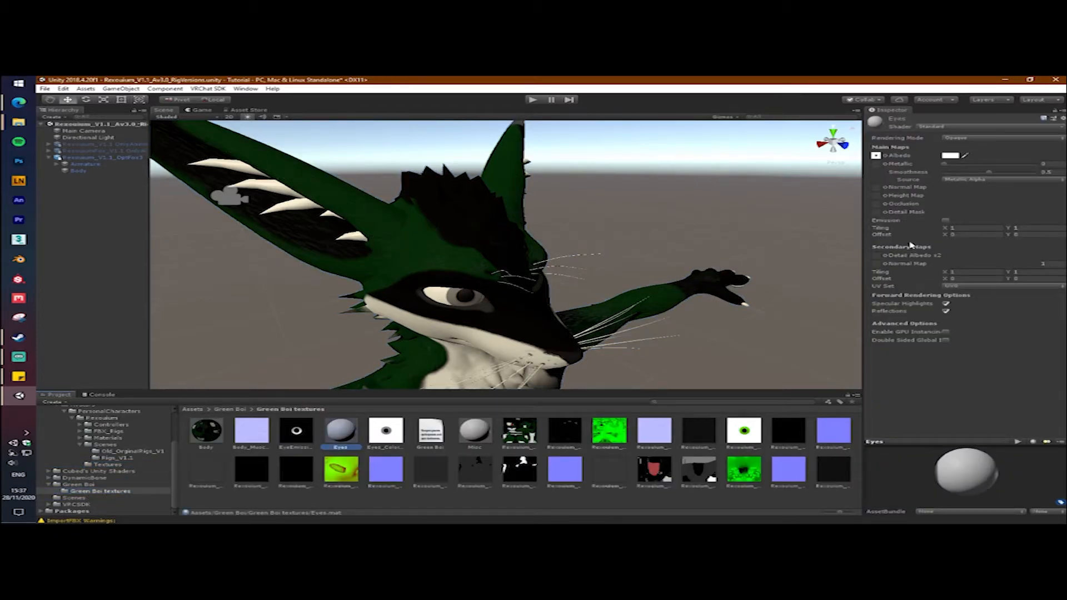
left_click(946, 221)
left_click(353, 439)
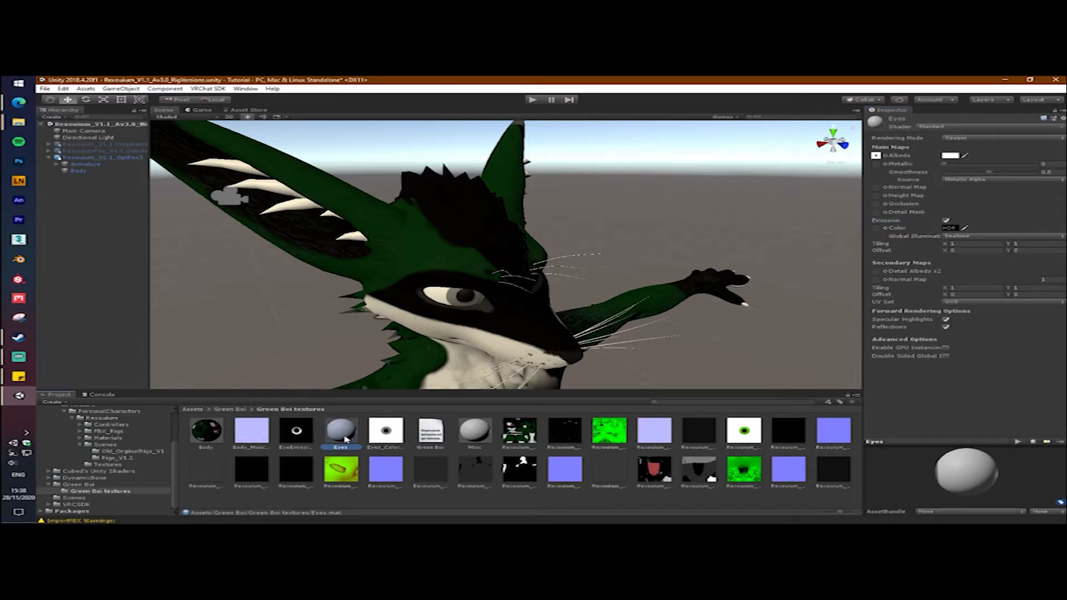
left_click_drag(551, 367, 875, 229)
middle_click_drag(501, 363, 488, 294)
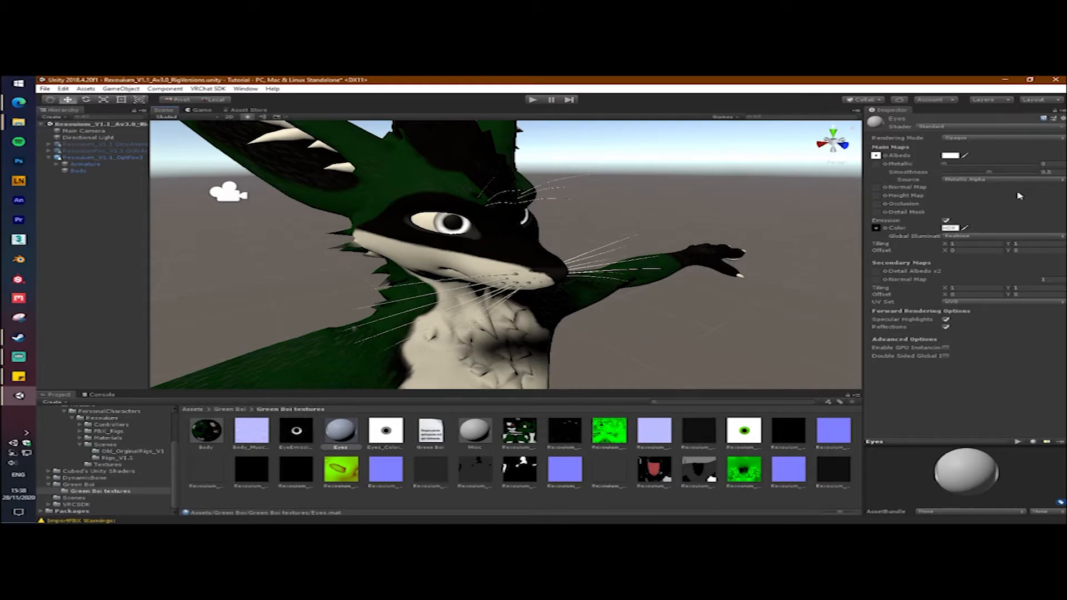
Try a purple tint on the Eyes material's Albedo color, and return it to white.
left_click(955, 158)
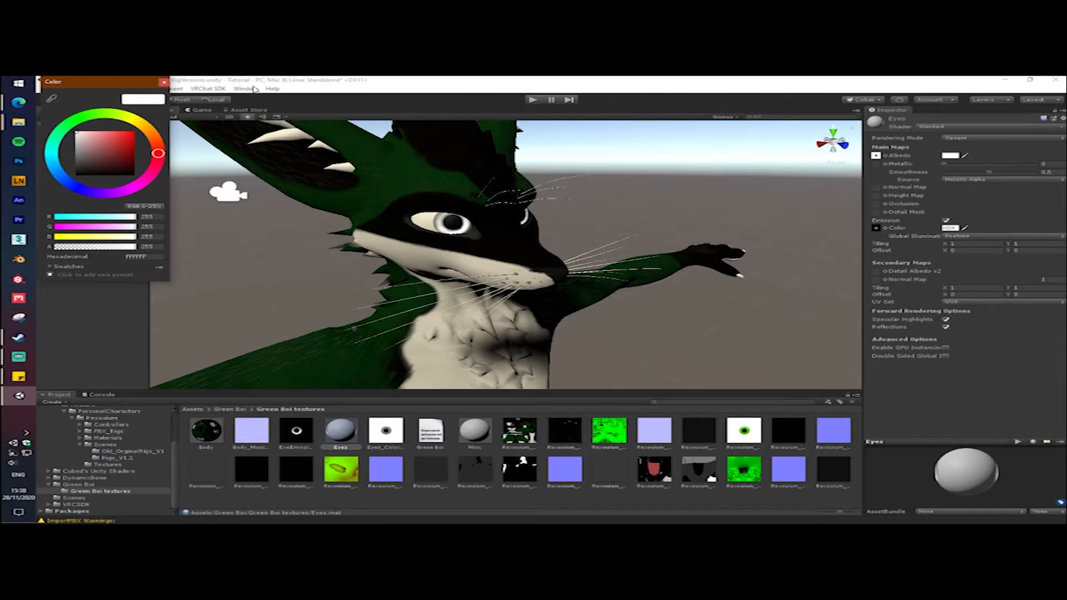
left_click(163, 82)
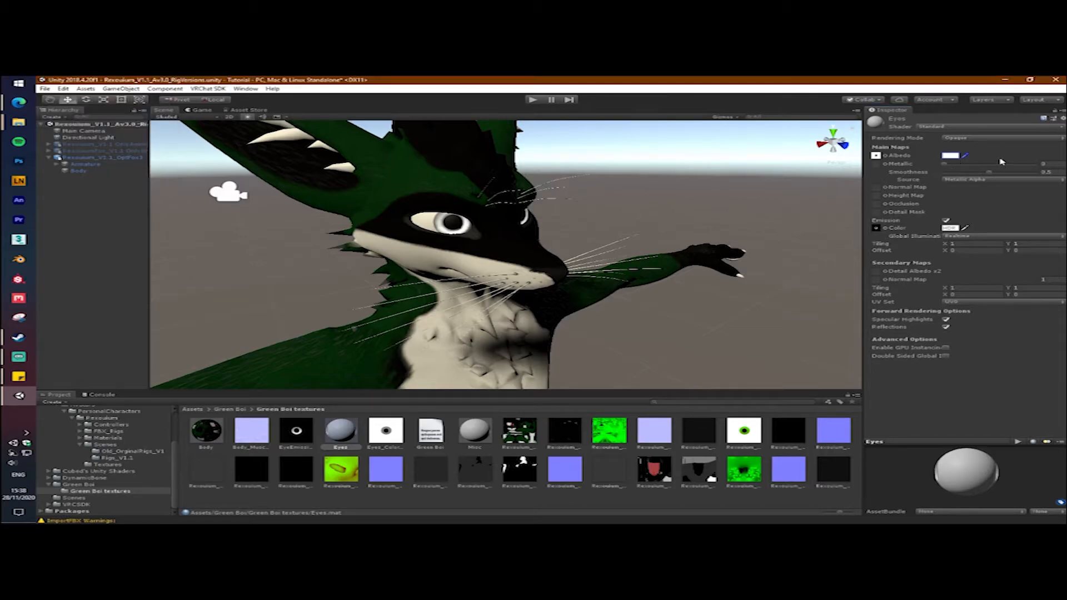
left_click(949, 158)
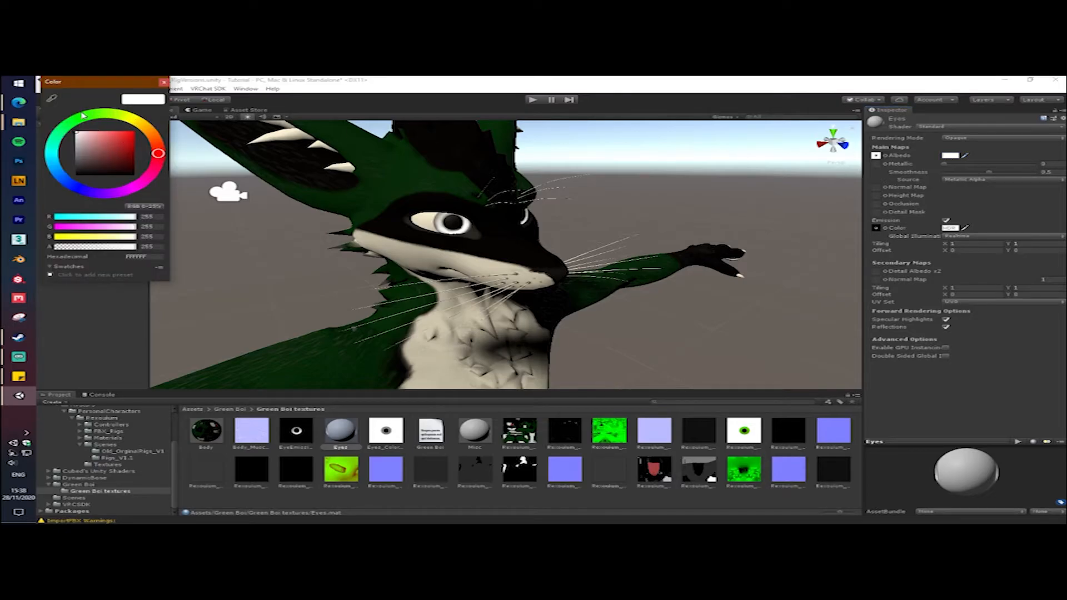
left_click_drag(142, 191, 105, 194)
left_click_drag(136, 149, 134, 138)
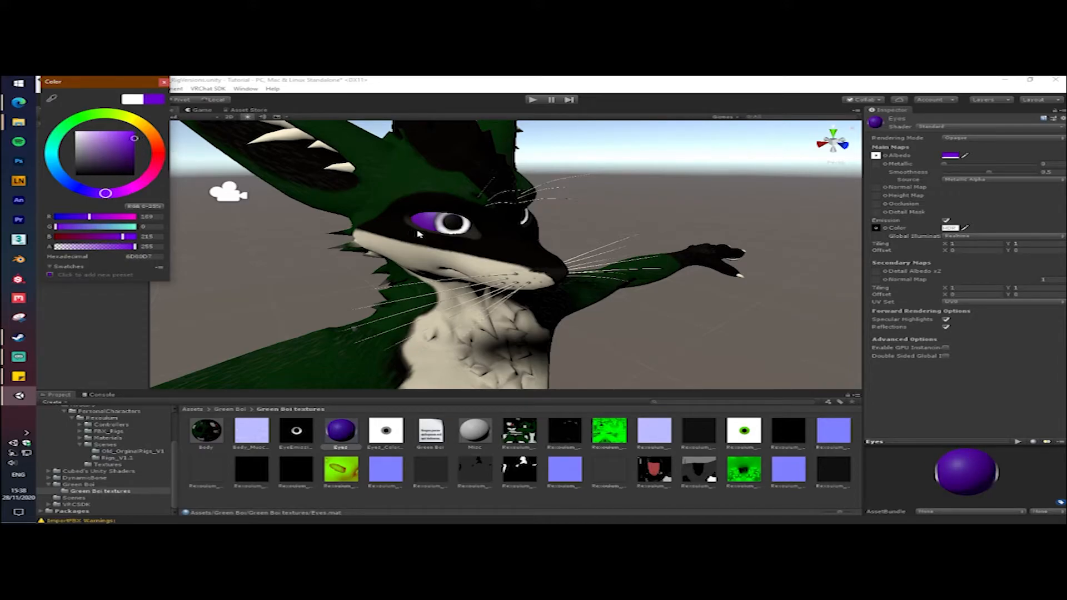
mouse_move(79, 171)
left_mouse_down()
mouse_move(71, 190)
mouse_move(79, 121)
left_mouse_up()
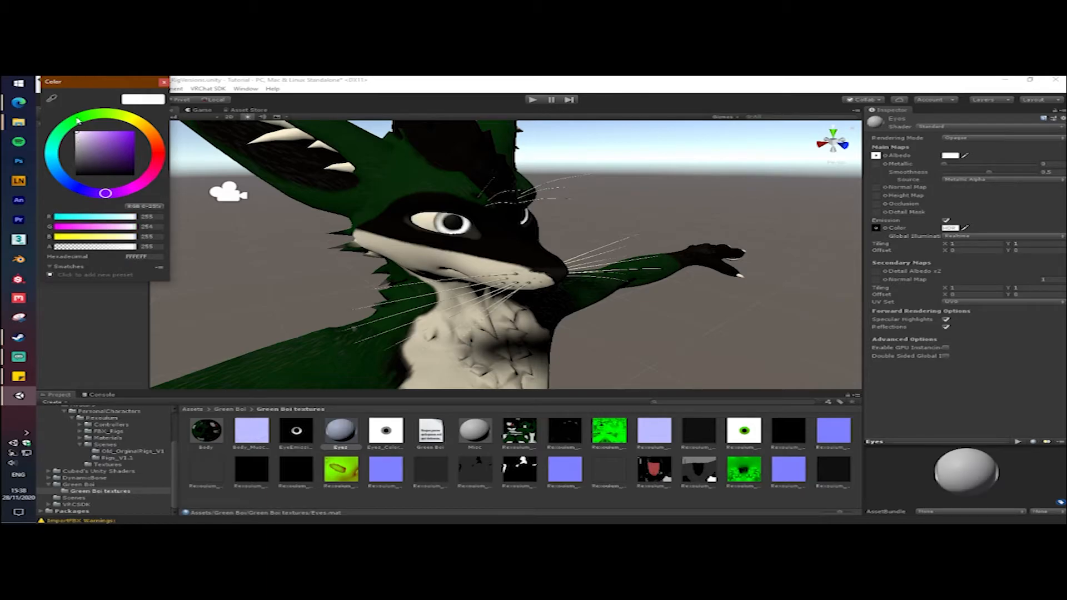
left_click(163, 82)
Set the Eyes material's emission color to magenta-purple BB00FF and check the avatar's iris up close.
left_click(877, 228)
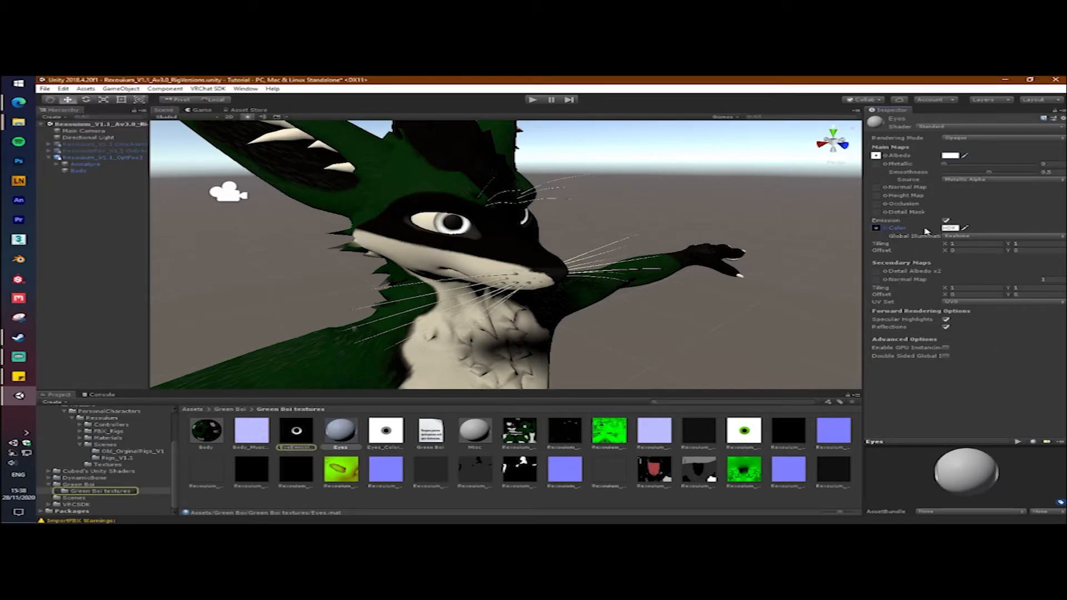
left_click(950, 228)
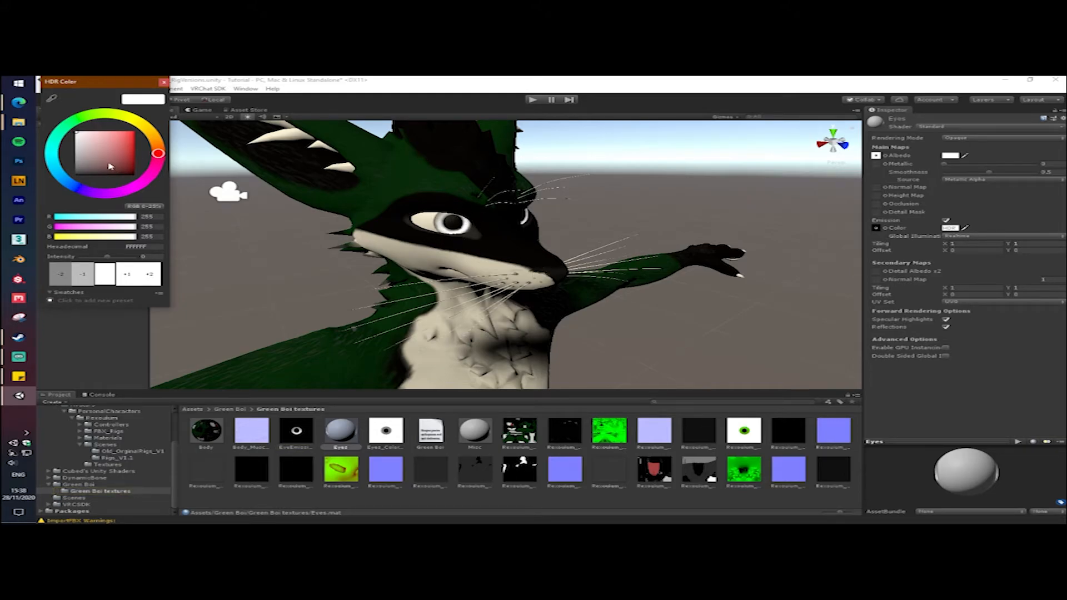
left_click_drag(159, 166, 120, 195)
left_click_drag(115, 137, 149, 122)
scroll(446, 227, "up", 4)
scroll(445, 229, "down", 3)
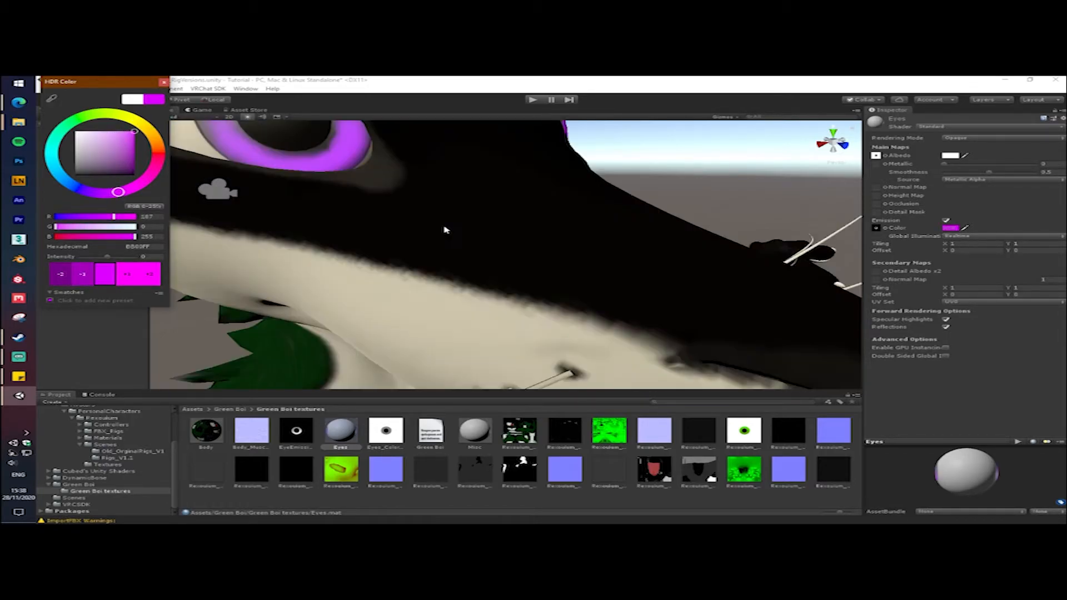
middle_click(446, 229)
middle_click_drag(446, 242, 453, 254)
scroll(453, 254, "down", 5)
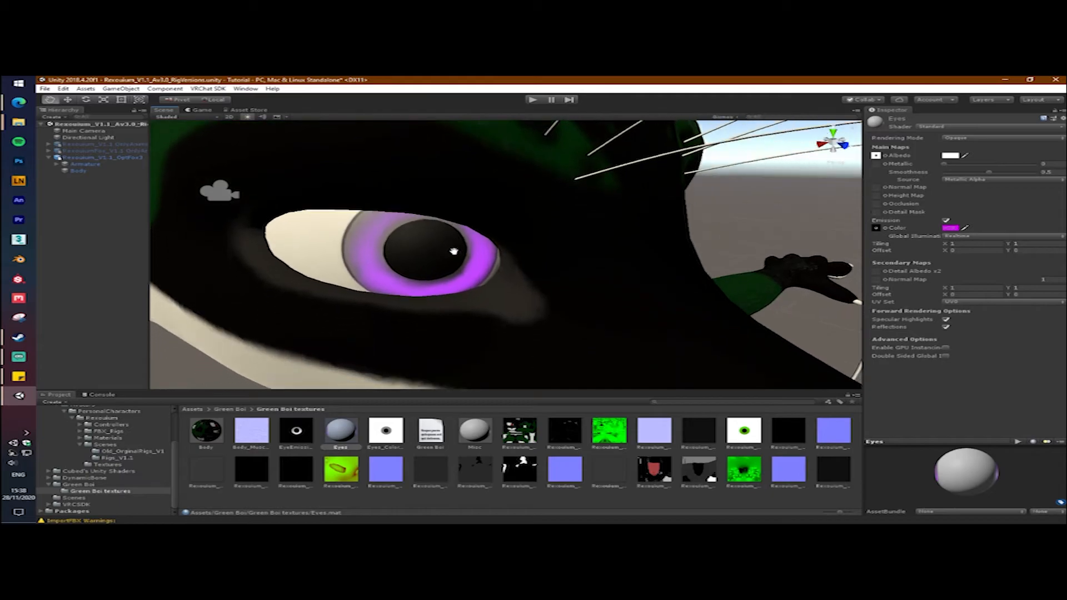
Change the Eyes material's shader to Standard (Specular setup) and assign the black eye texture to Specular.
left_click(955, 127)
left_click(956, 154)
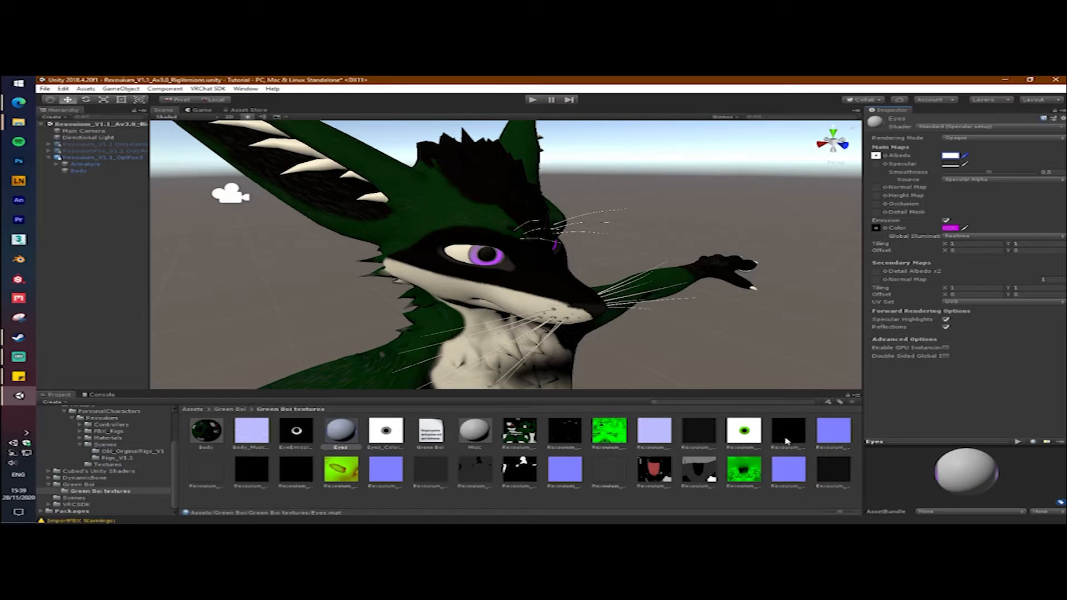
left_click_drag(786, 441, 878, 166)
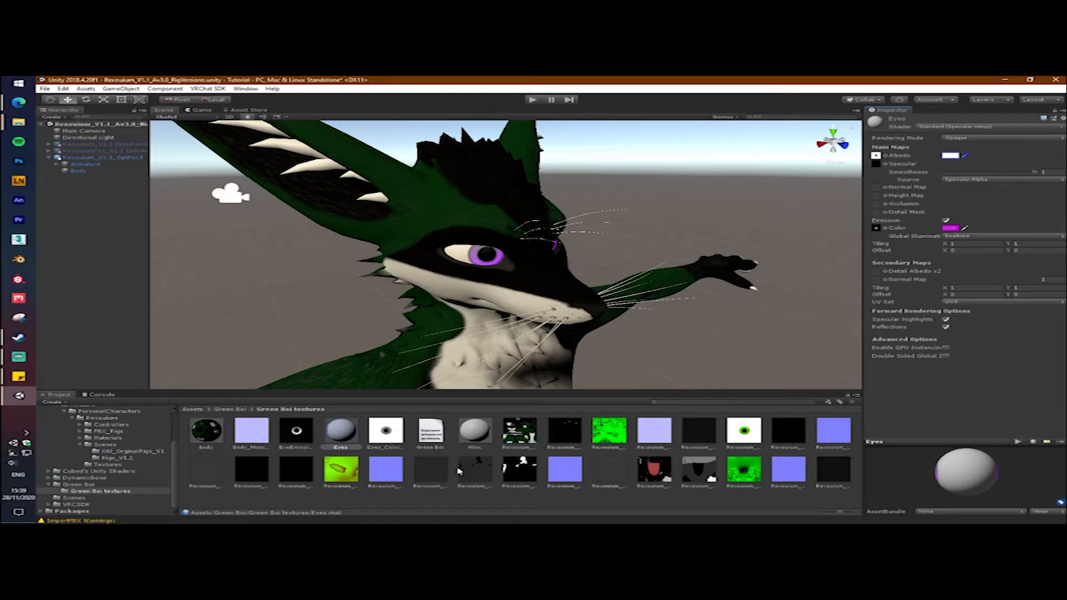
Assign the eye normal texture as the Eyes material's Normal Map, fix its import type, and assign the yellow-green texture to Detail Mask.
left_click_drag(834, 434, 877, 189)
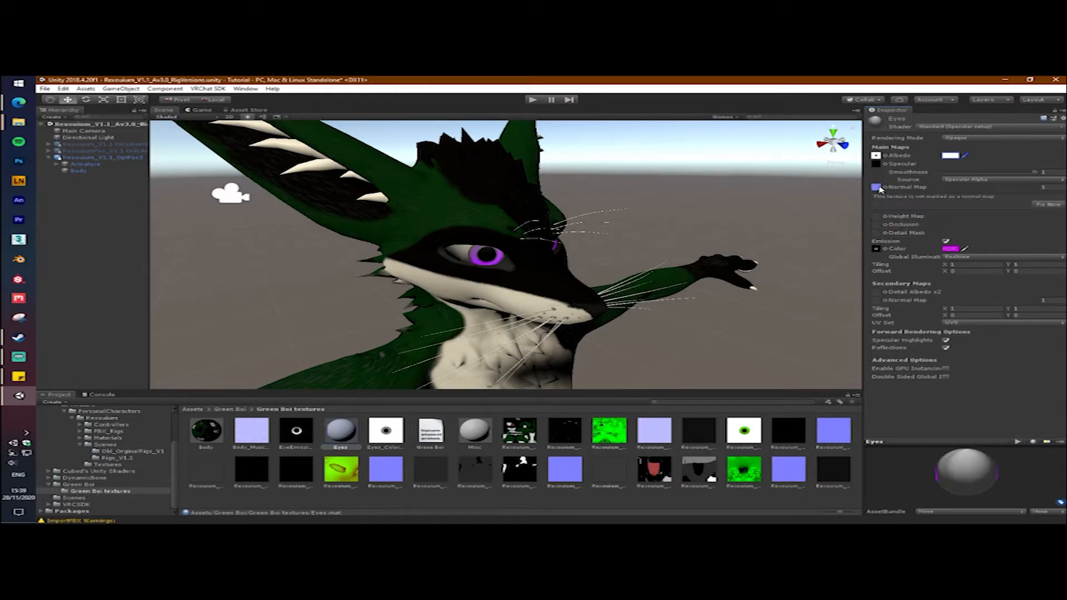
left_click(1035, 206)
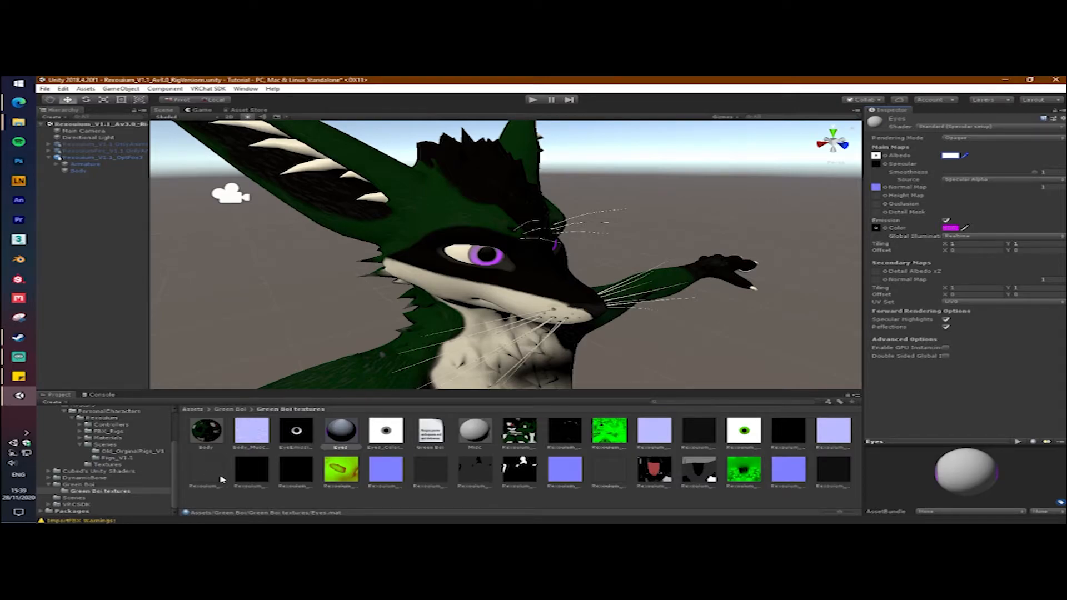
left_click_drag(340, 471, 885, 216)
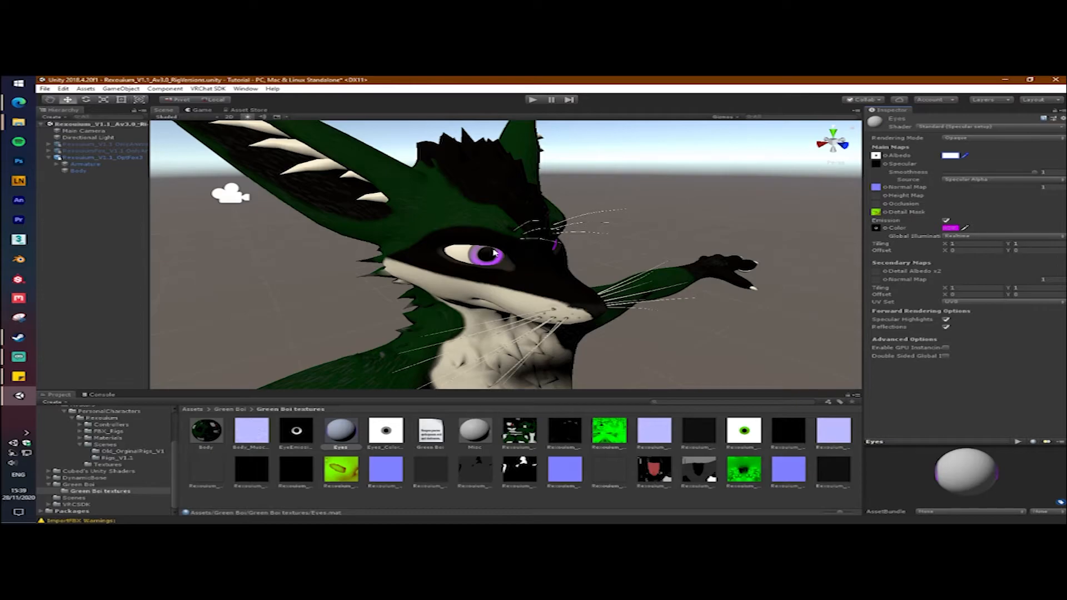
Select the avatar's Body mesh and set the EyesMap_Green material's emission color to magenta C400FF.
left_click(459, 332)
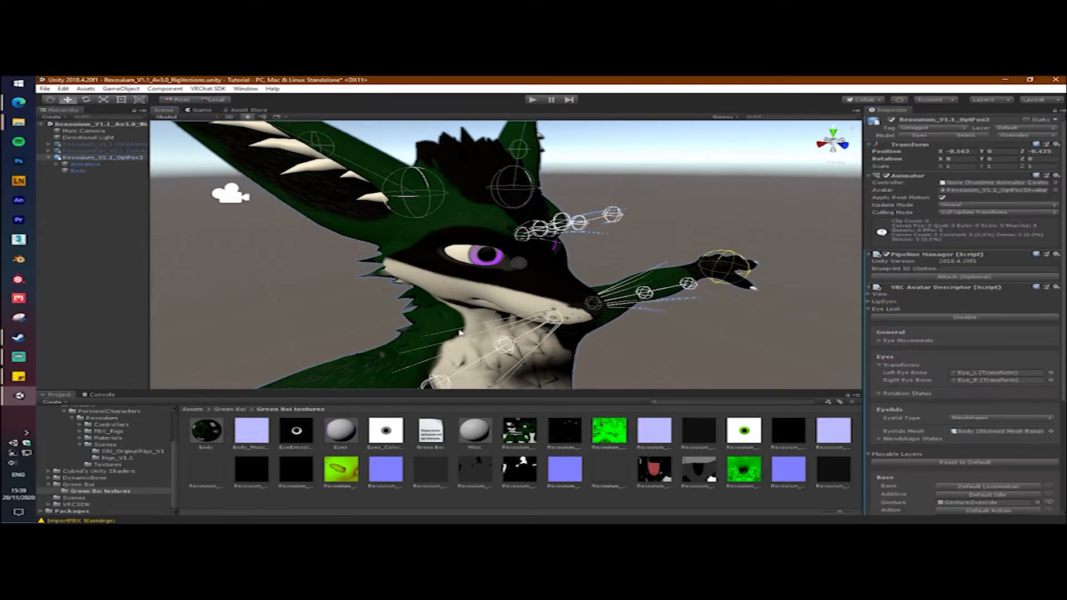
left_click(474, 254)
left_click(474, 254)
left_click(474, 254)
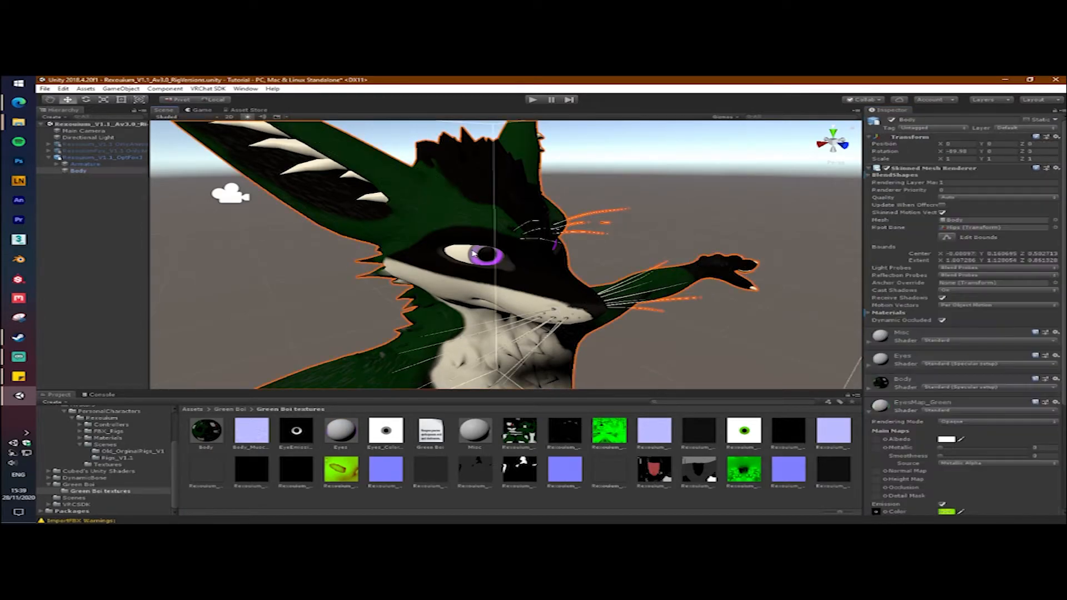
scroll(883, 360, "down", 3)
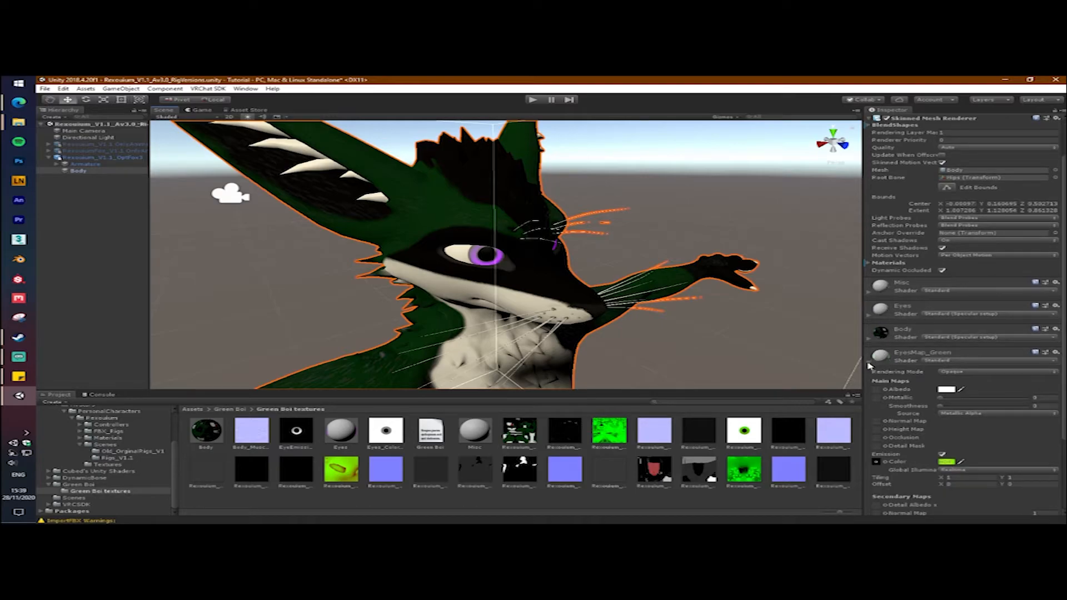
left_click(947, 462)
left_click_drag(142, 188, 120, 192)
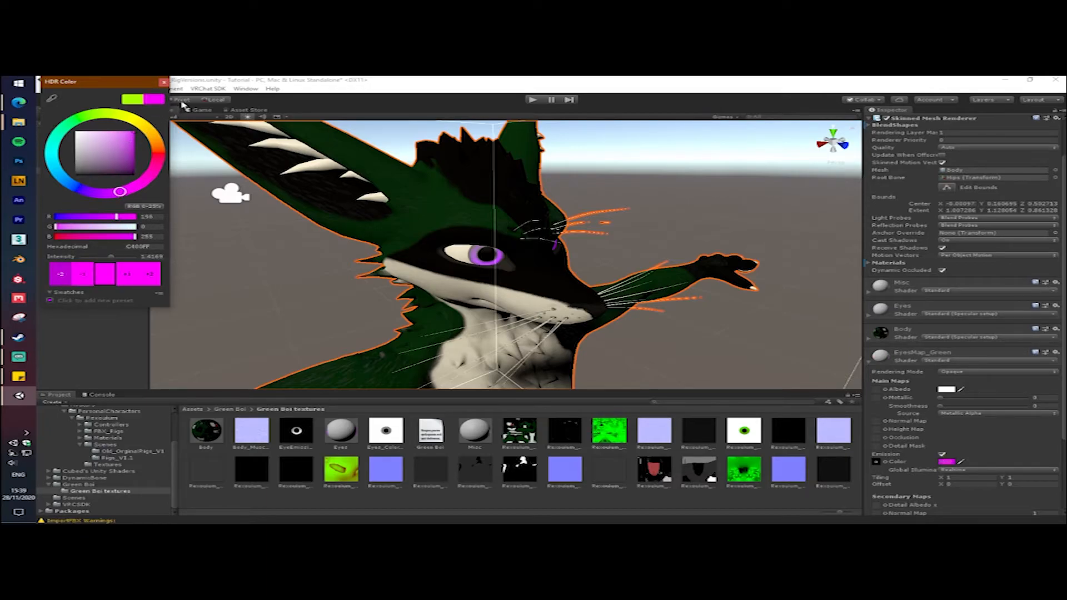
left_click(164, 82)
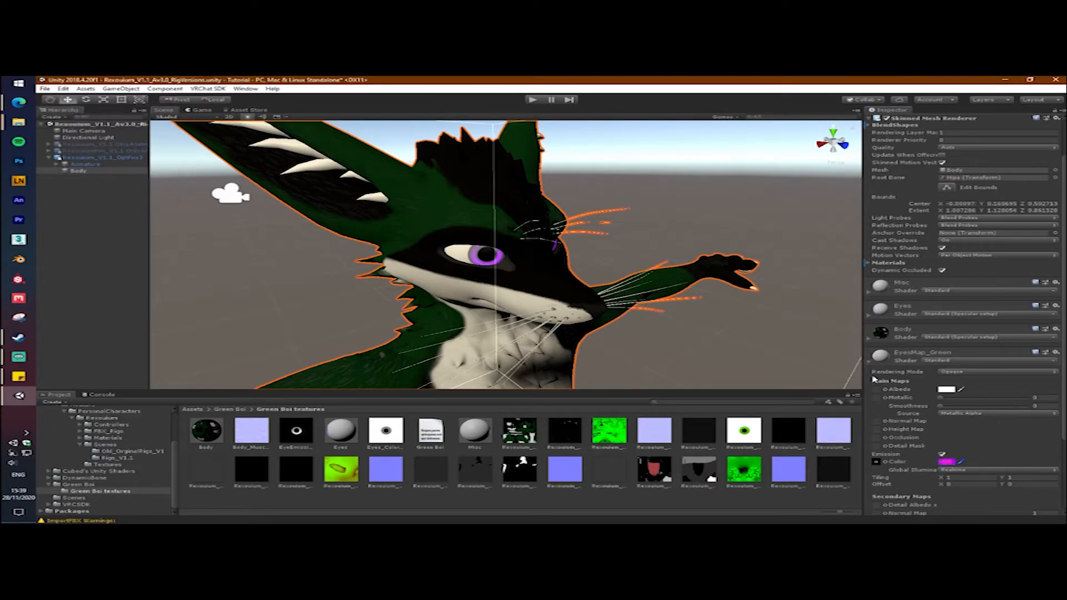
Expand the Eyes material on the Body mesh, try removing its Albedo texture, and undo the removal.
scroll(902, 349, "up", 3)
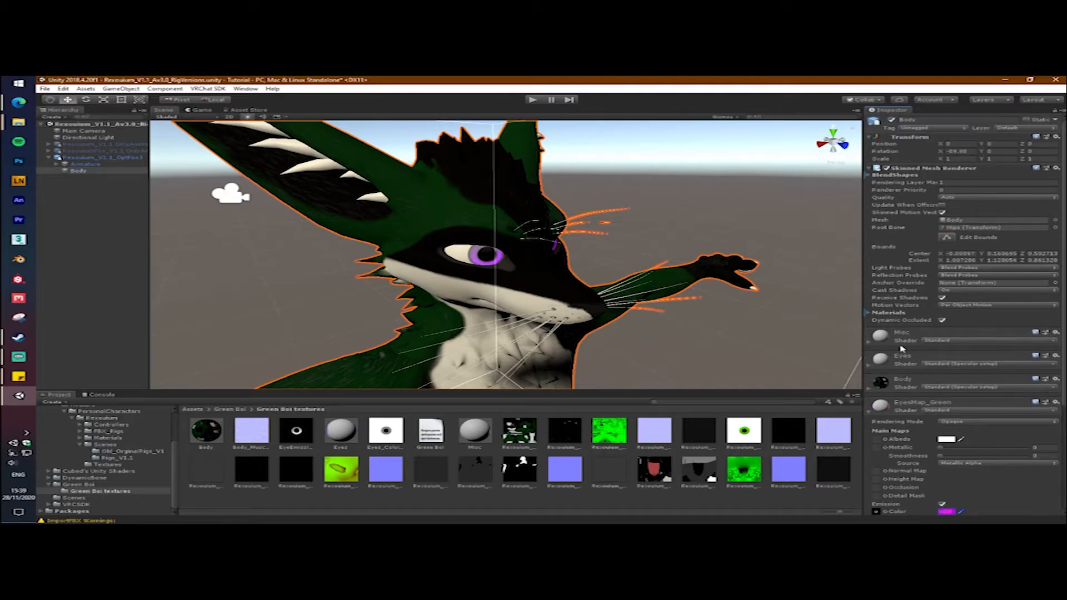
scroll(903, 351, "down", 3)
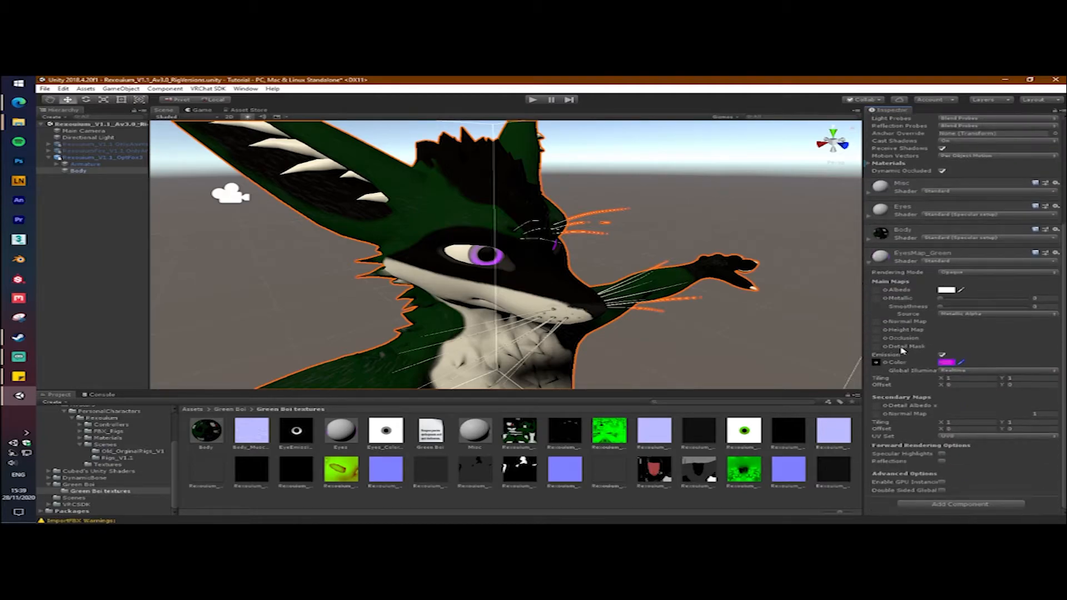
left_click(876, 220)
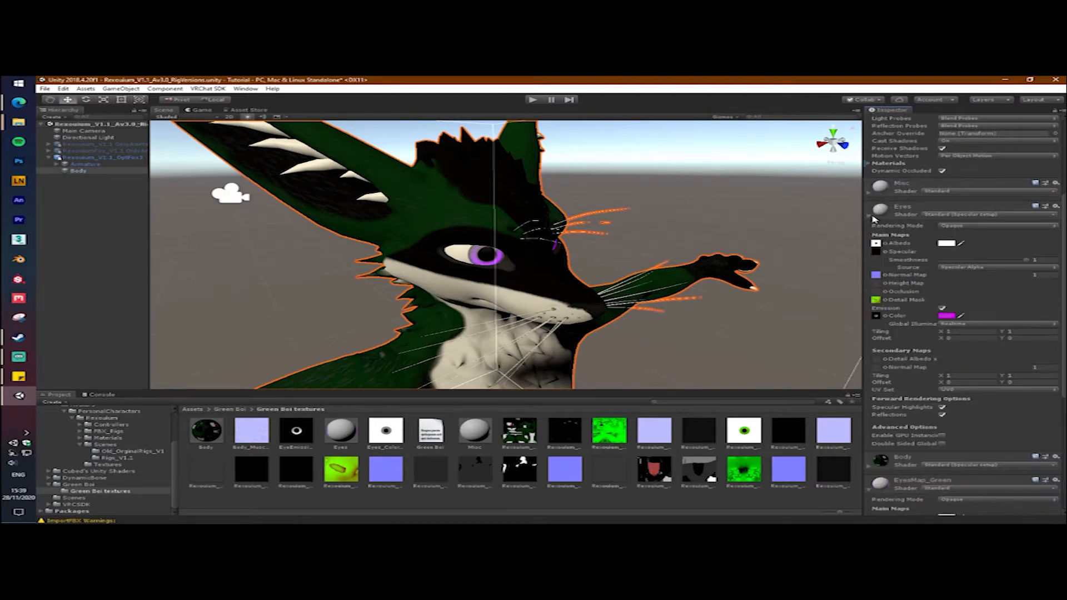
left_click(876, 245)
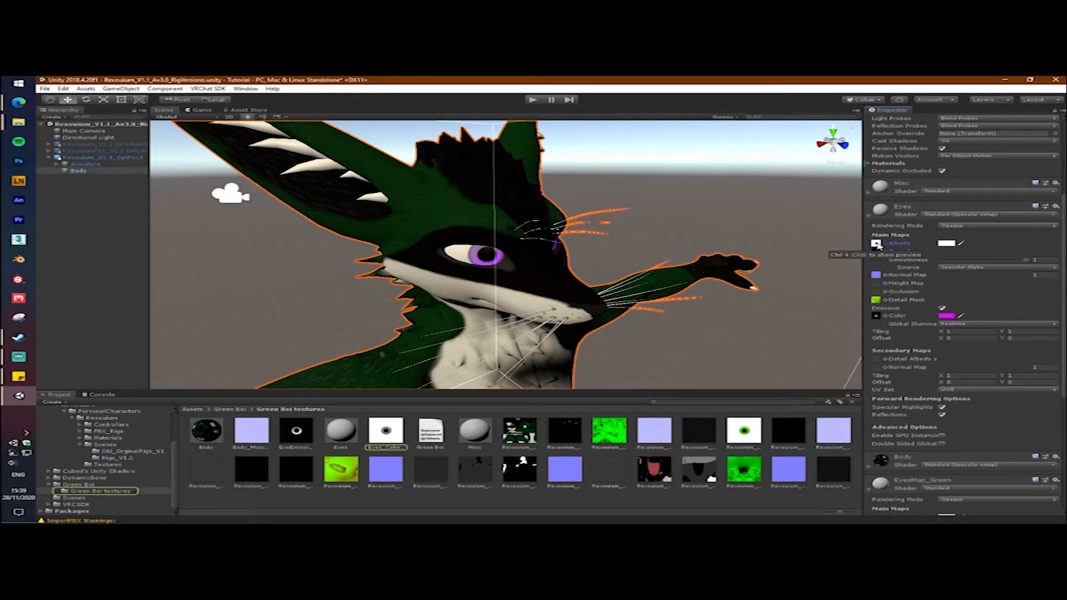
key("Delete")
key("ctrl+z")
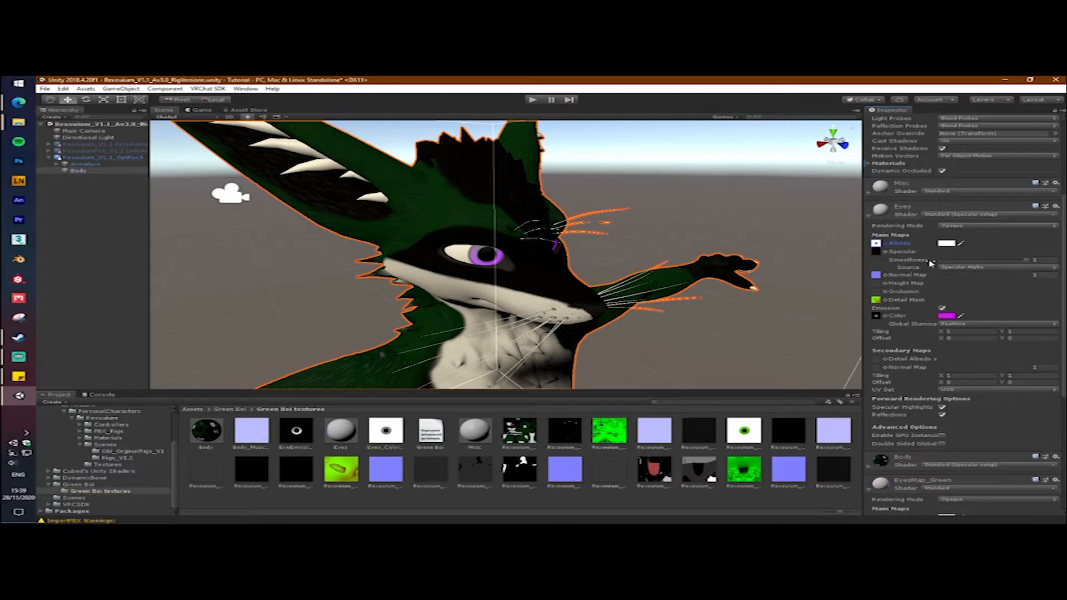
Examine the avatar's recolored eyes, face and upper body from close up and from further away.
scroll(499, 301, "up", 5)
scroll(498, 298, "down", 10)
scroll(499, 287, "up", 6)
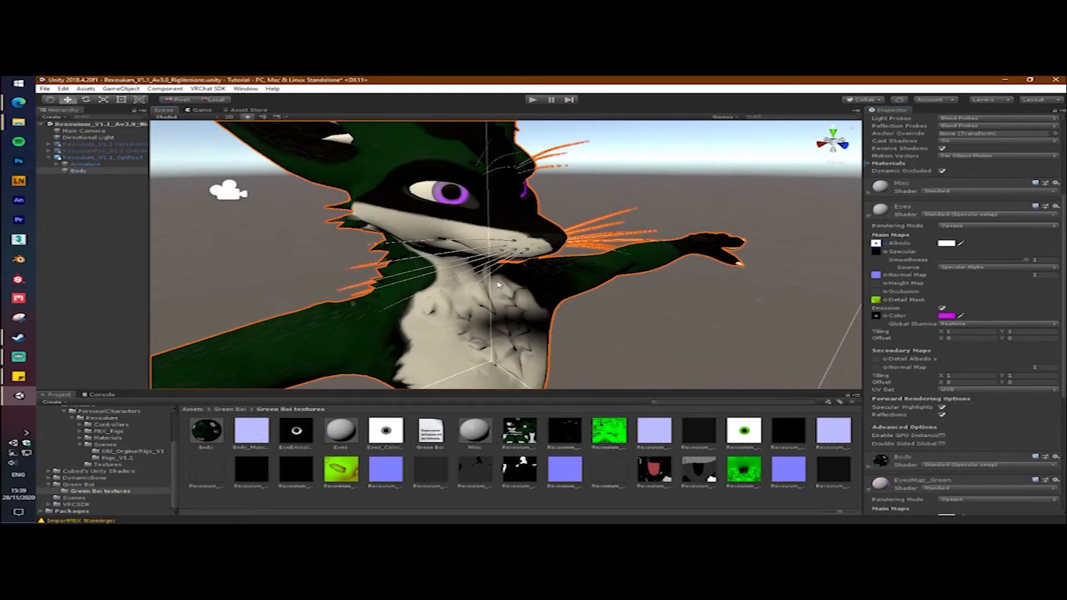
scroll(495, 281, "down", 4)
scroll(511, 308, "down", 3)
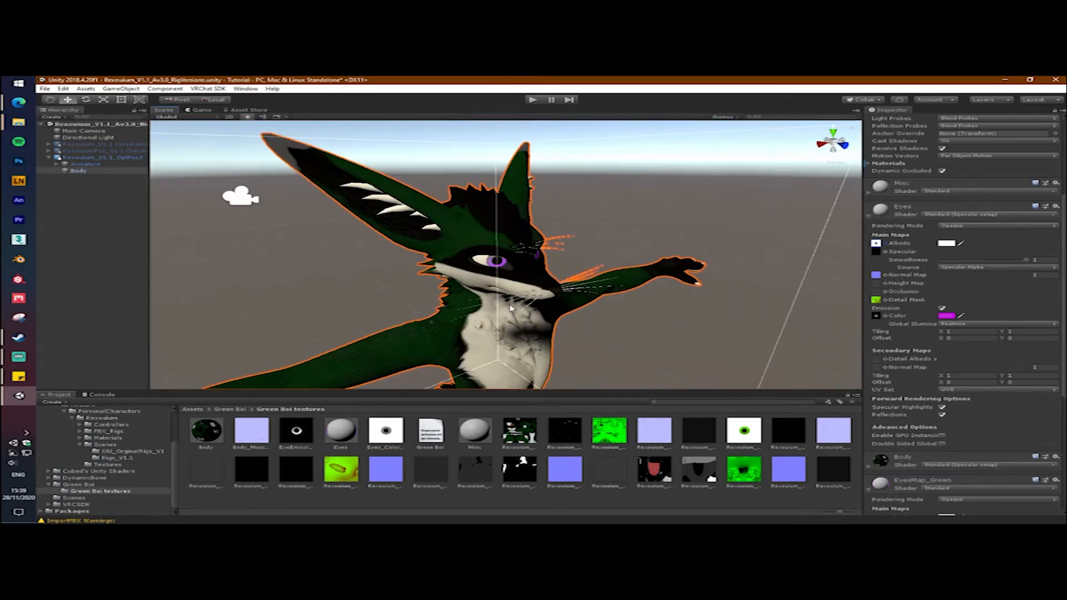
middle_click_drag(525, 310, 531, 288)
scroll(517, 307, "down", 3)
scroll(516, 304, "up", 1)
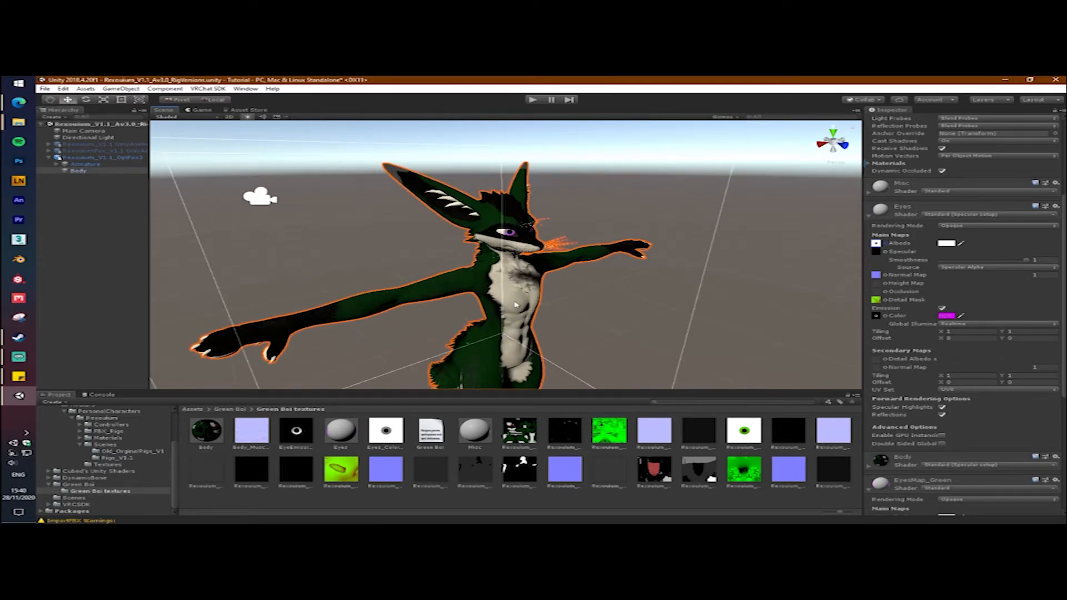
scroll(516, 289, "up", 3)
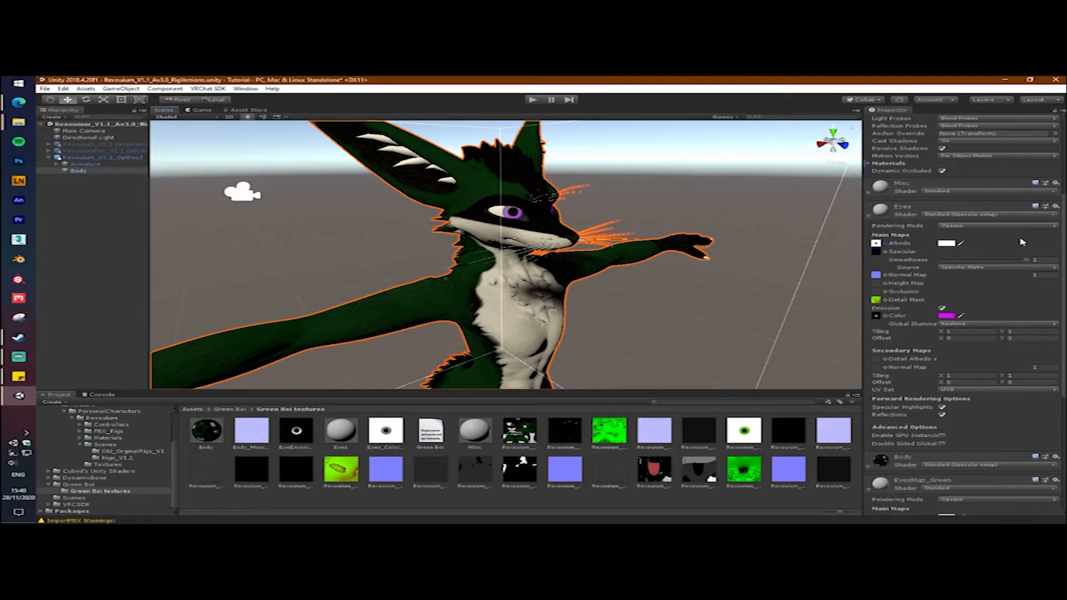
Try a lower Smoothness on the Eyes material, undo it, and inspect the avatar's arms, legs and feet.
left_click_drag(1027, 260, 1010, 260)
key("ctrl+z")
scroll(488, 320, "down", 5)
scroll(426, 361, "down", 2)
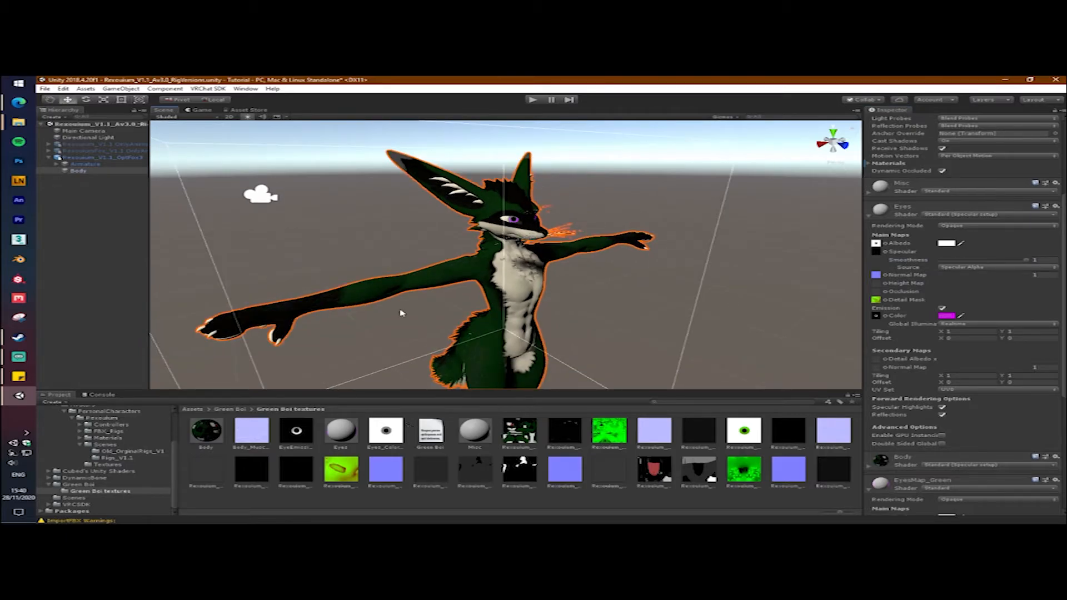
middle_click_drag(226, 348, 352, 331)
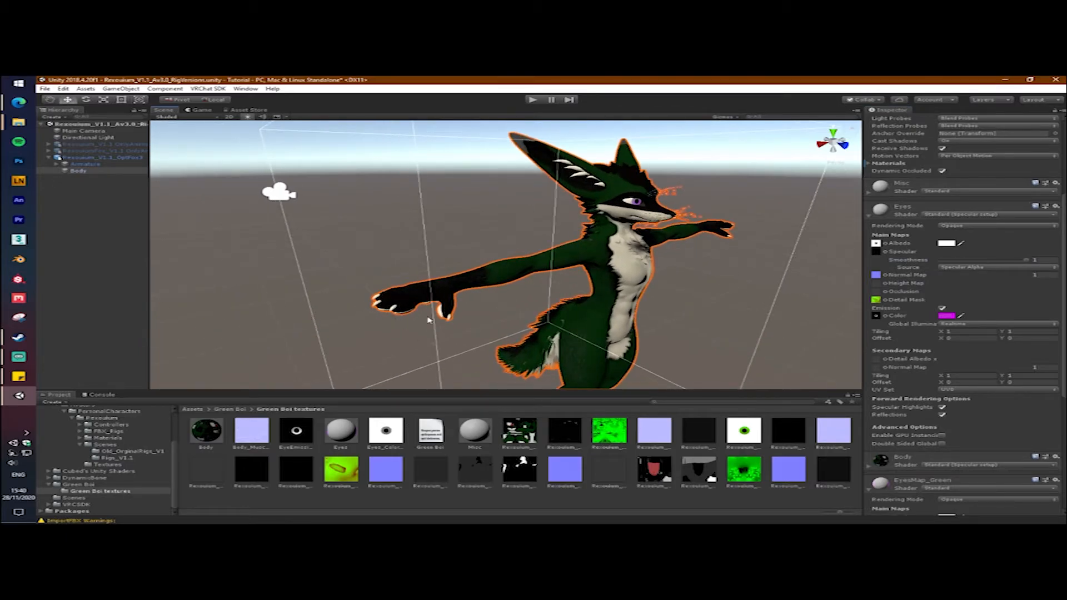
middle_click_drag(587, 339, 503, 177)
scroll(488, 219, "up", 3)
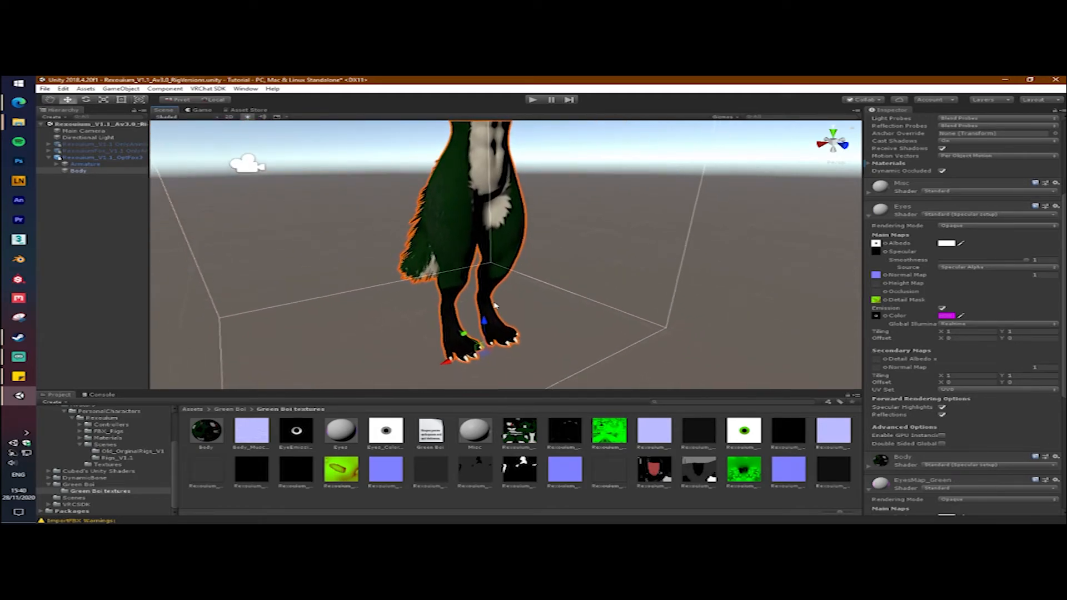
middle_click_drag(541, 230, 545, 315)
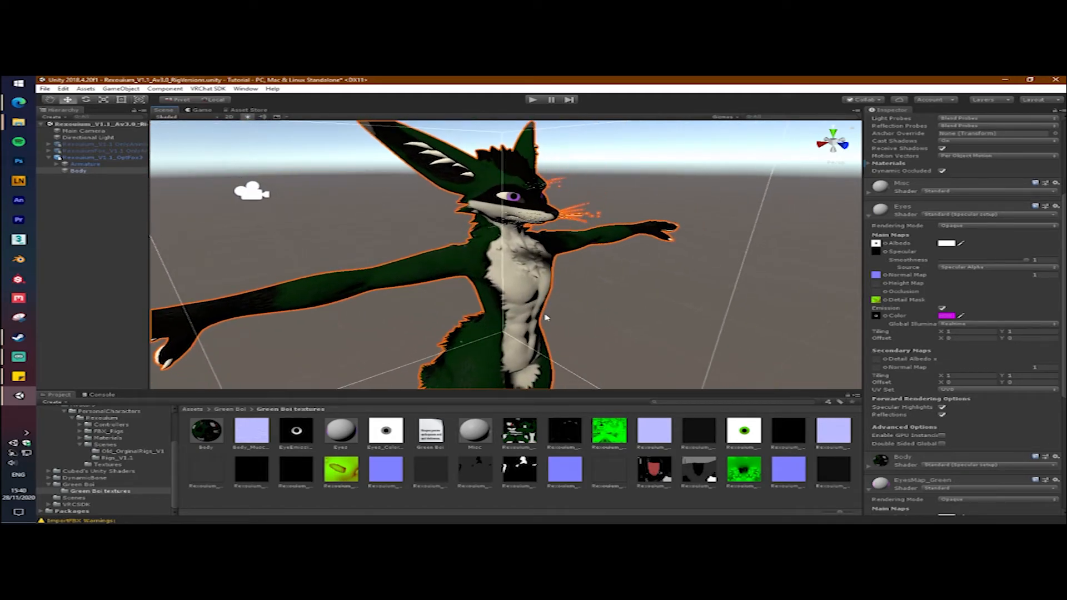
scroll(545, 317, "down", 1)
Collapse the Eyes and EyesMap_Green materials on the Body mesh and expand the Misc material's settings.
left_click(474, 431)
left_click(510, 333)
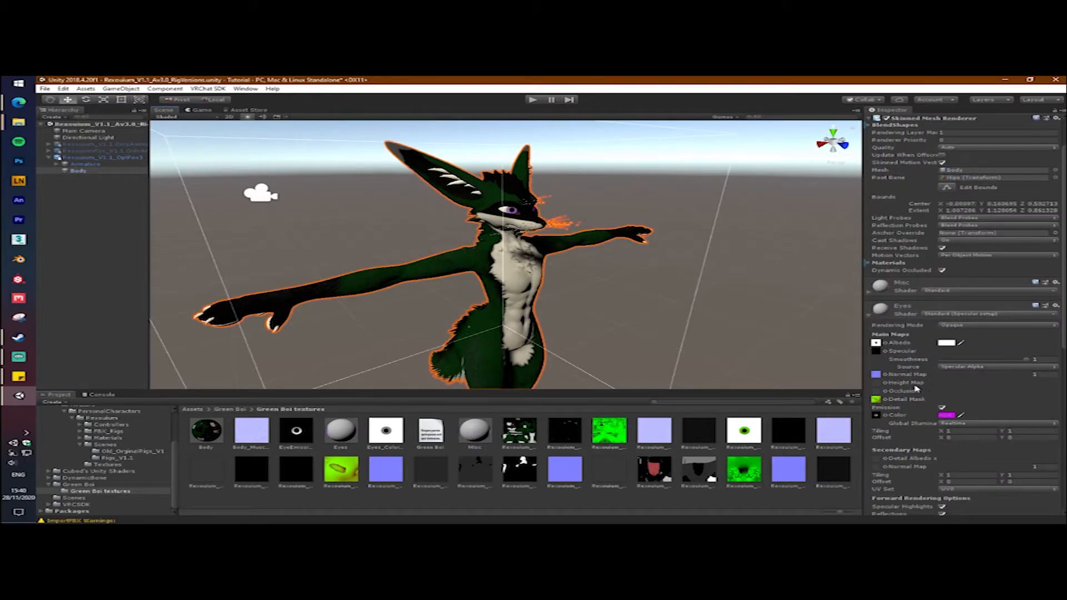
left_click(870, 316)
left_click(868, 358)
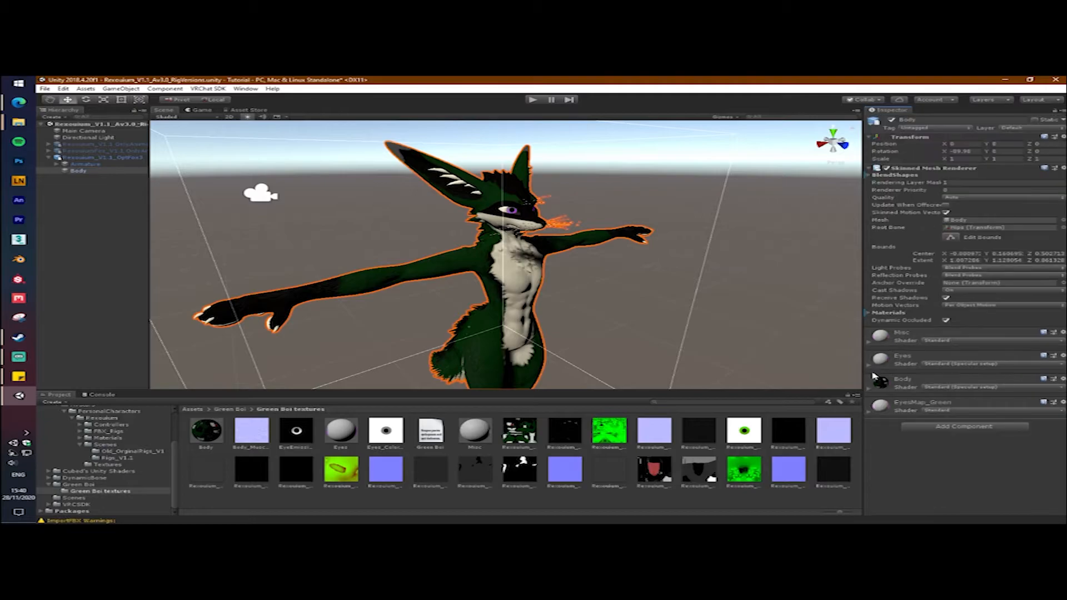
left_click(870, 340)
scroll(889, 378, "down", 5)
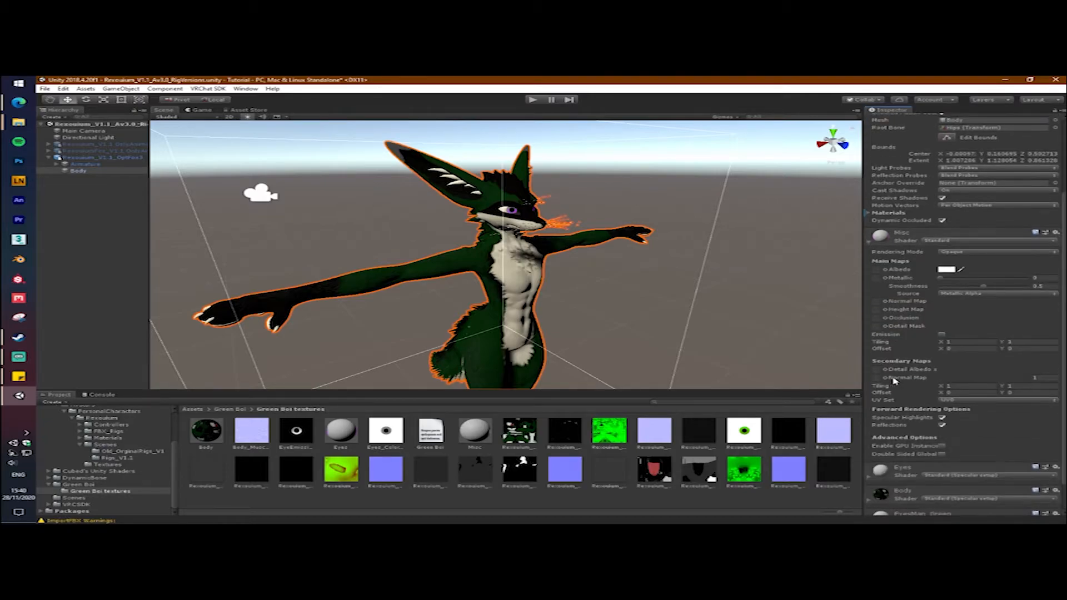
Enable Emission on the Misc material and switch its shader to Standard (Specular setup).
left_click(941, 301)
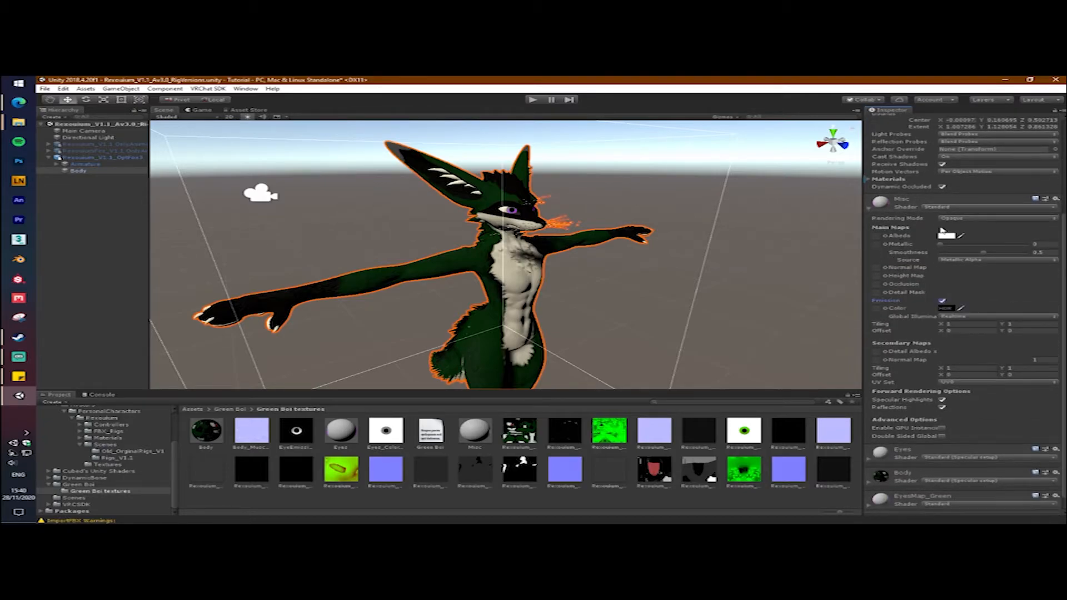
left_click(959, 207)
left_click(966, 234)
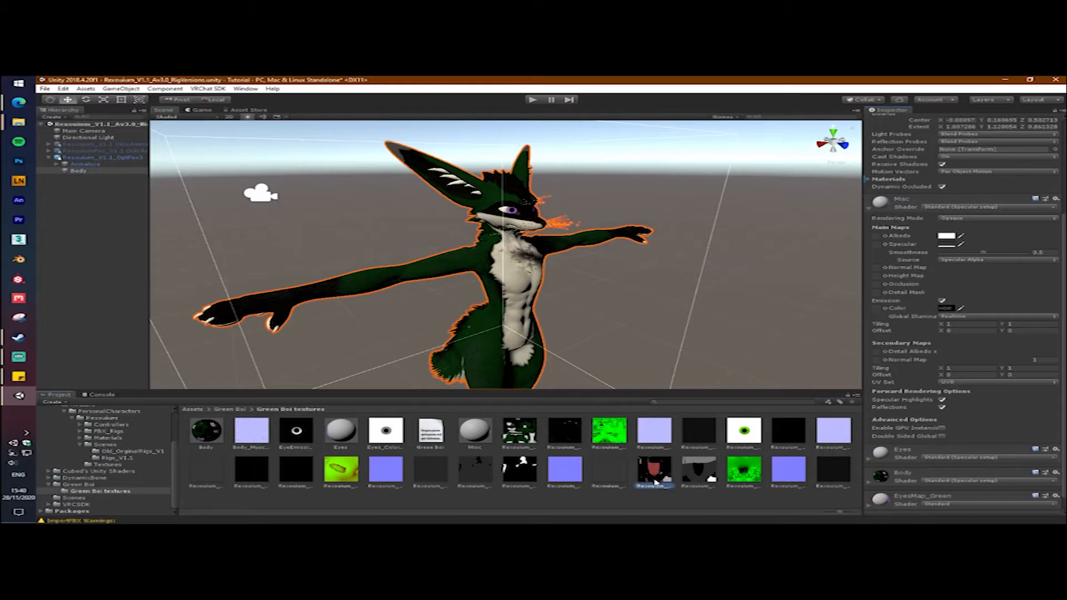
Open the Misc material asset and assign the mouth MiscMatt BaseMap texture as Albedo and the gray-and-white mouth texture as the Emission map.
left_click(655, 471)
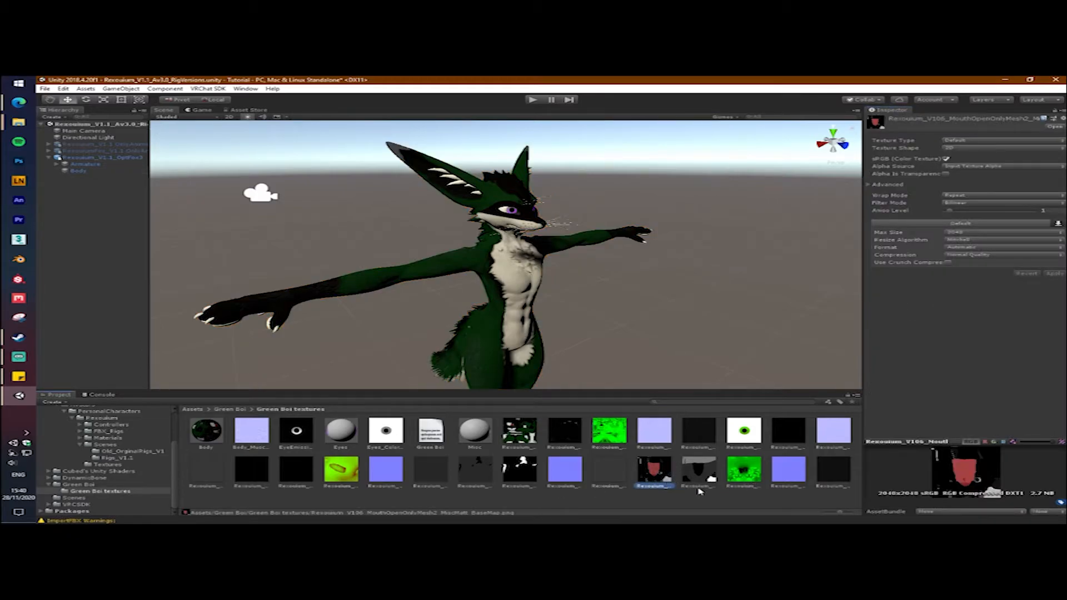
left_click(663, 498)
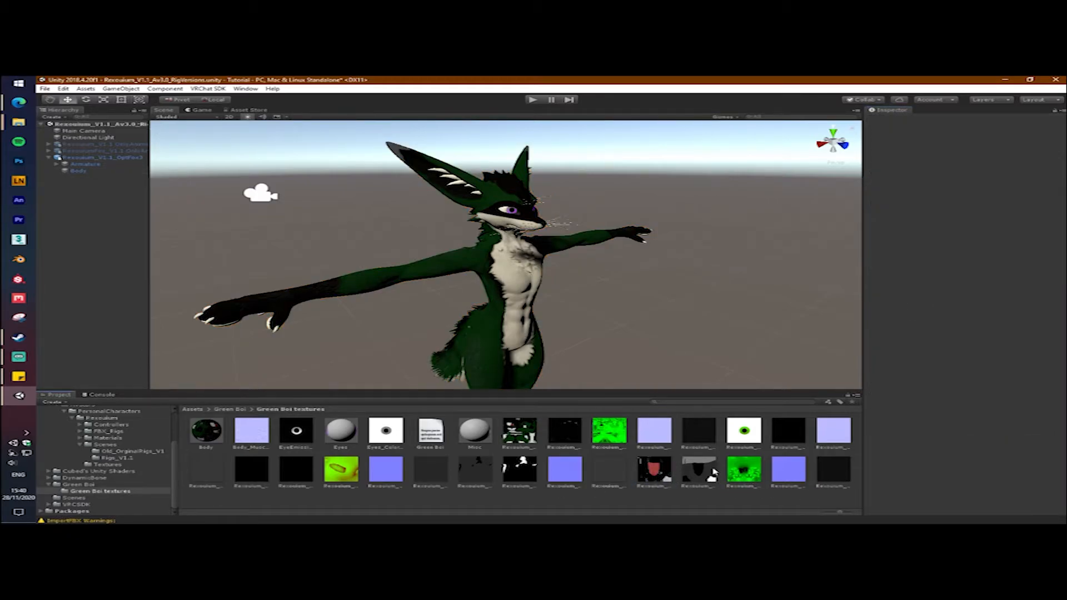
left_click(469, 429)
left_click_drag(655, 471, 880, 159)
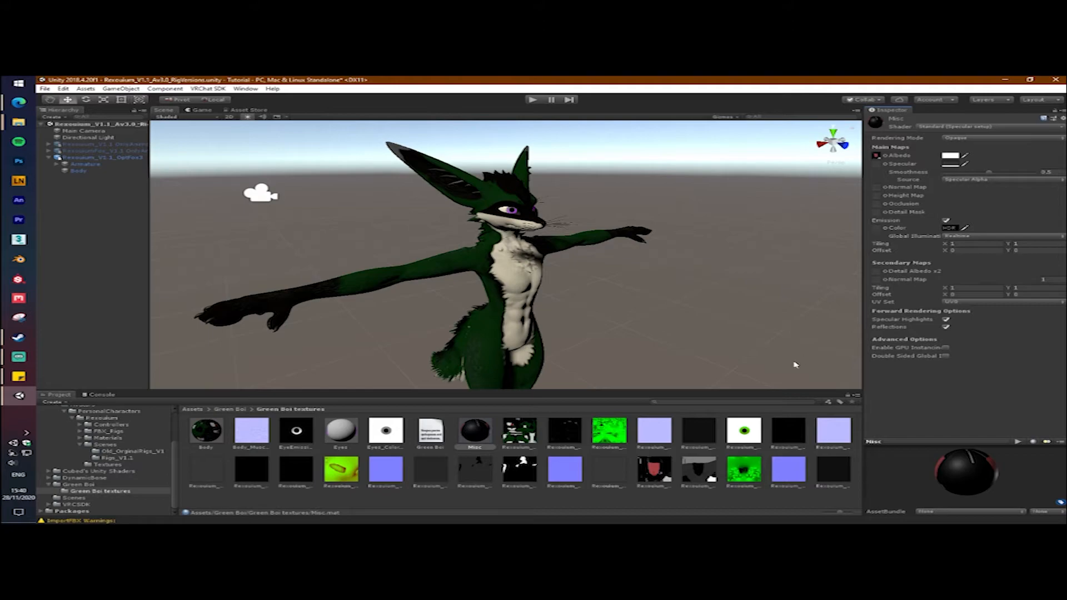
left_click_drag(892, 253, 880, 231)
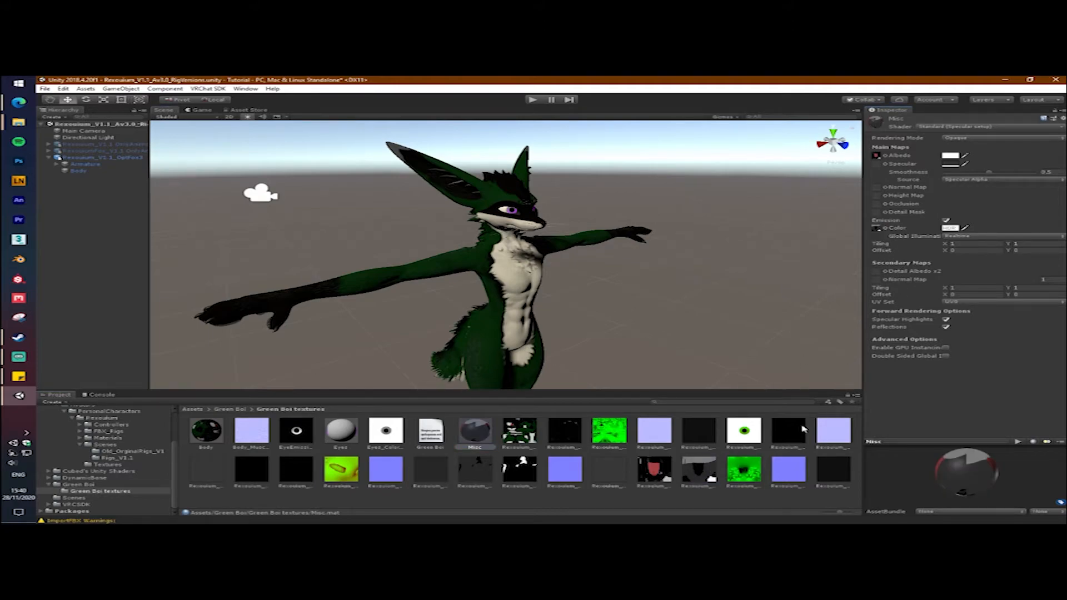
Assign the Misc material's Normal Map, fix its texture type, and add the green Detail Mask and black Specular textures.
left_click_drag(781, 480, 881, 191)
left_click(1050, 206)
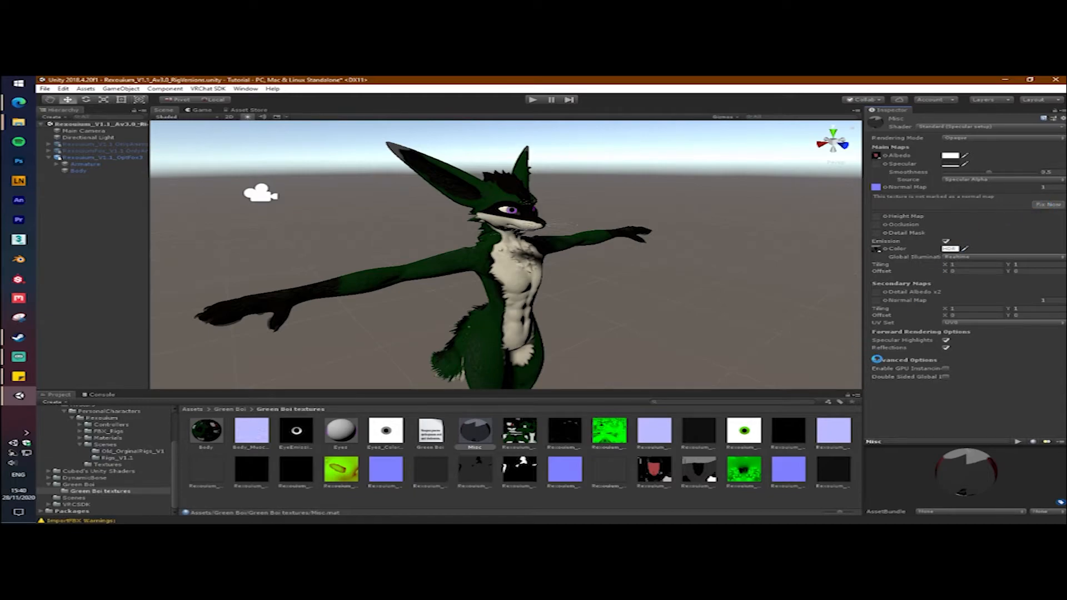
left_click_drag(745, 468, 877, 212)
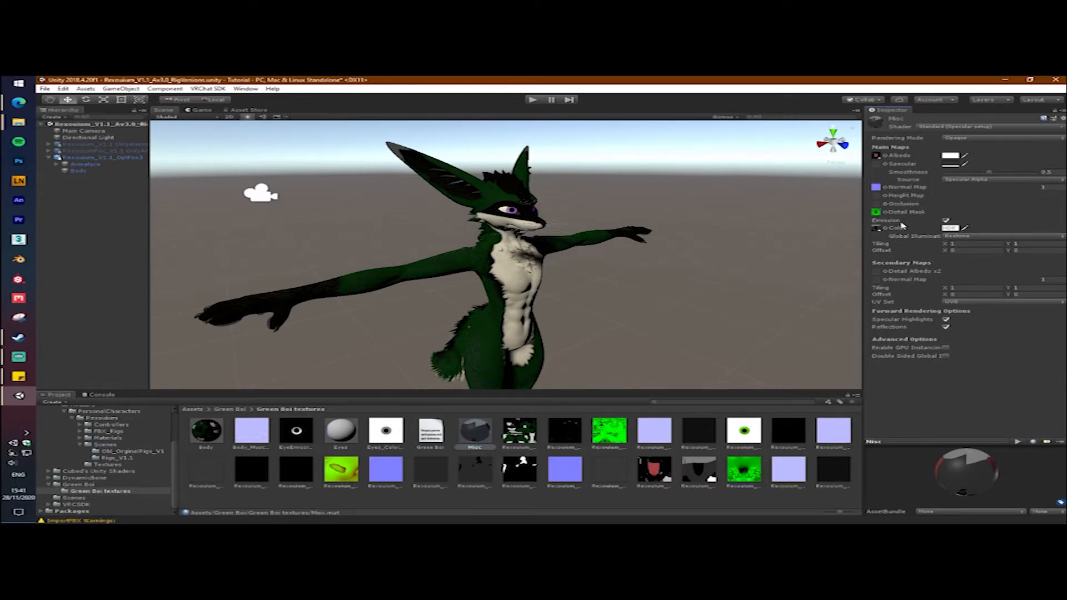
left_click_drag(834, 470, 886, 166)
Try a Smoothness of 0 on the Misc material and check the avatar's ears and claws.
middle_click_drag(643, 269, 657, 280)
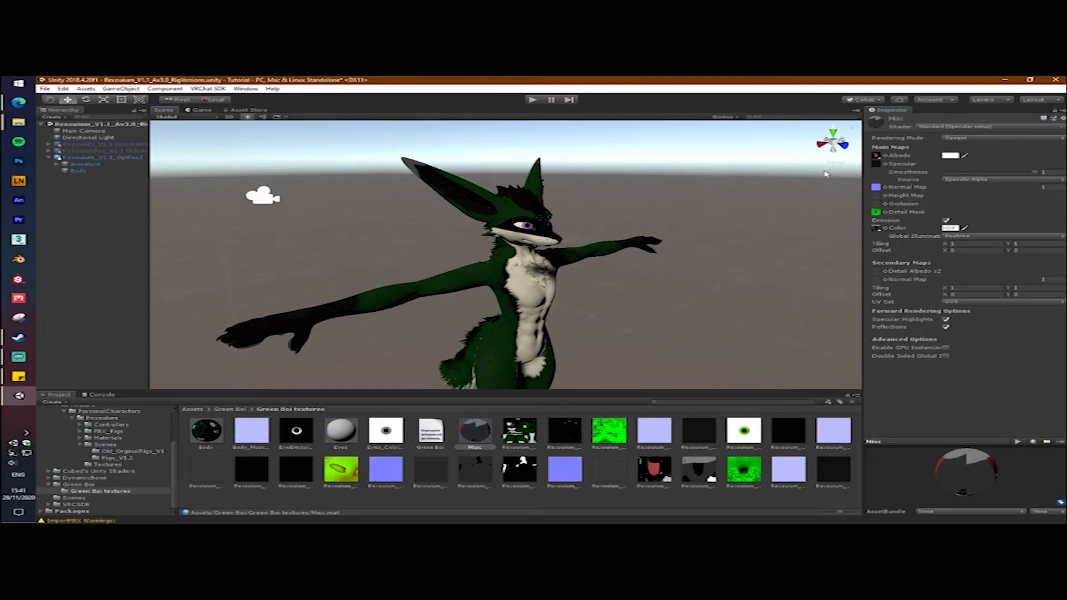
scroll(362, 310, "up", 3)
middle_click_drag(371, 309, 467, 329)
scroll(597, 248, "up", 4)
scroll(557, 269, "down", 3)
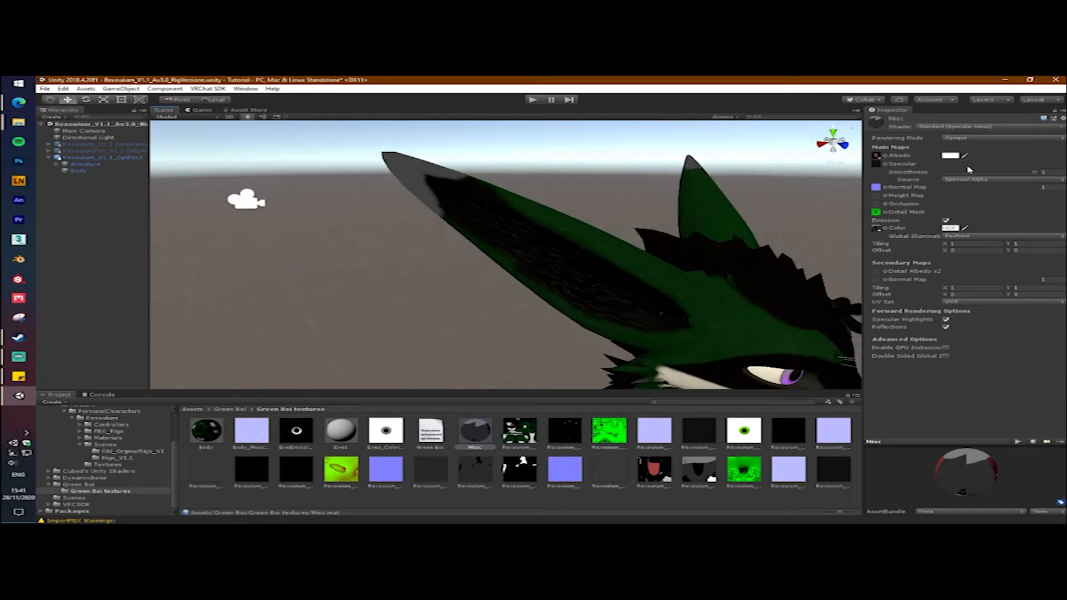
left_click_drag(1031, 174, 926, 181)
middle_click_drag(655, 350, 722, 212)
scroll(683, 222, "down", 4)
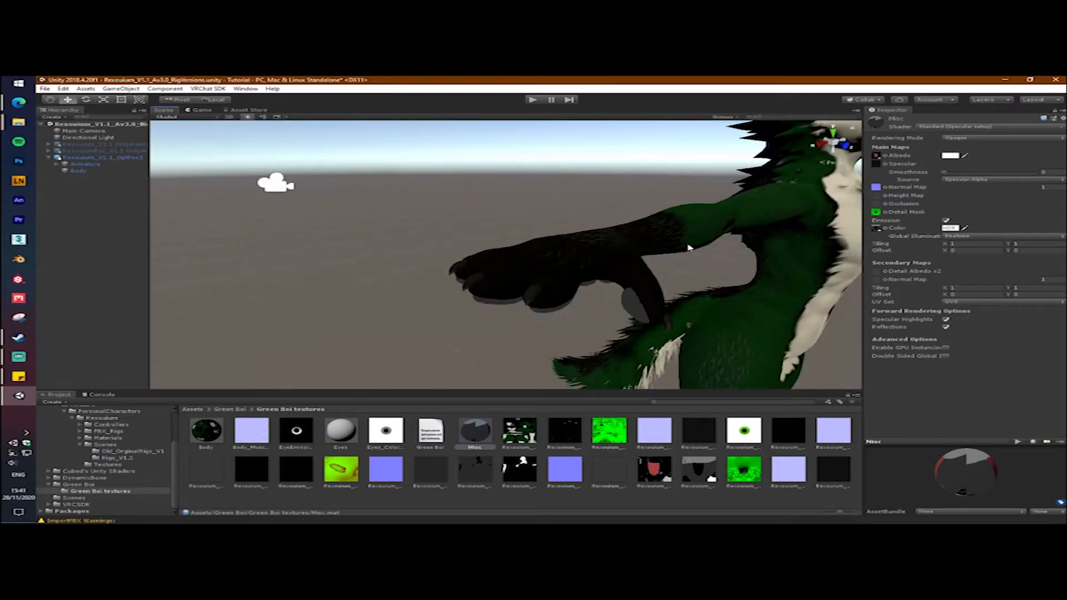
Set the Misc material's Smoothness to about 0.687 and check it on the avatar's head and upper body.
mouse_move(957, 176)
left_mouse_down()
mouse_move(1023, 169)
mouse_move(953, 172)
mouse_move(1003, 169)
left_mouse_up()
left_click_drag(731, 186, 507, 266, "alt")
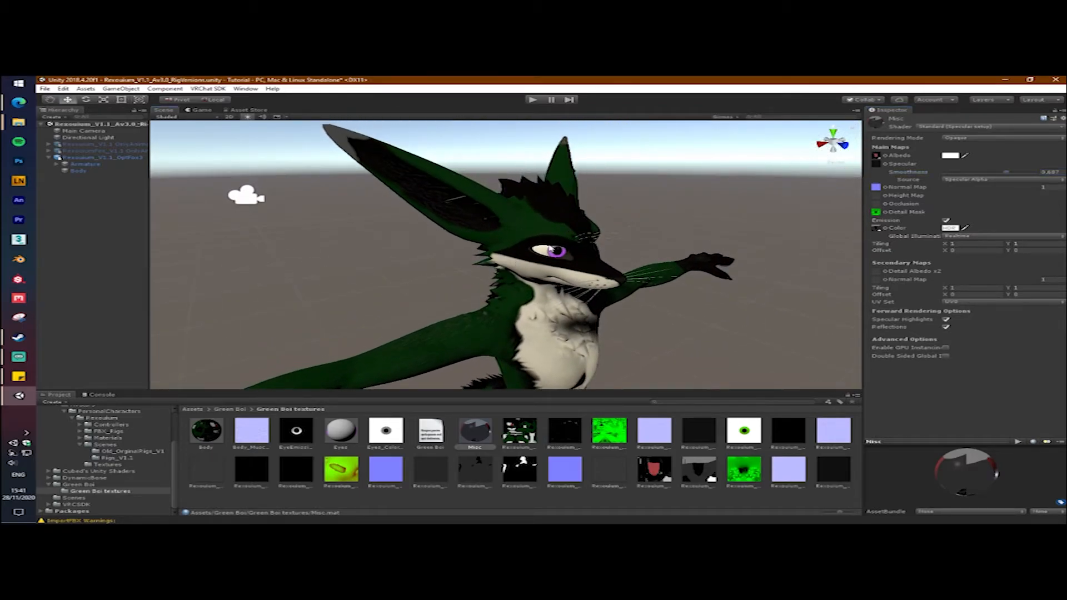
scroll(550, 247, "down", 4)
mouse_move(569, 268)
middle_mouse_down()
mouse_move(545, 205)
mouse_move(553, 157)
mouse_move(531, 247)
mouse_move(569, 263)
middle_mouse_up()
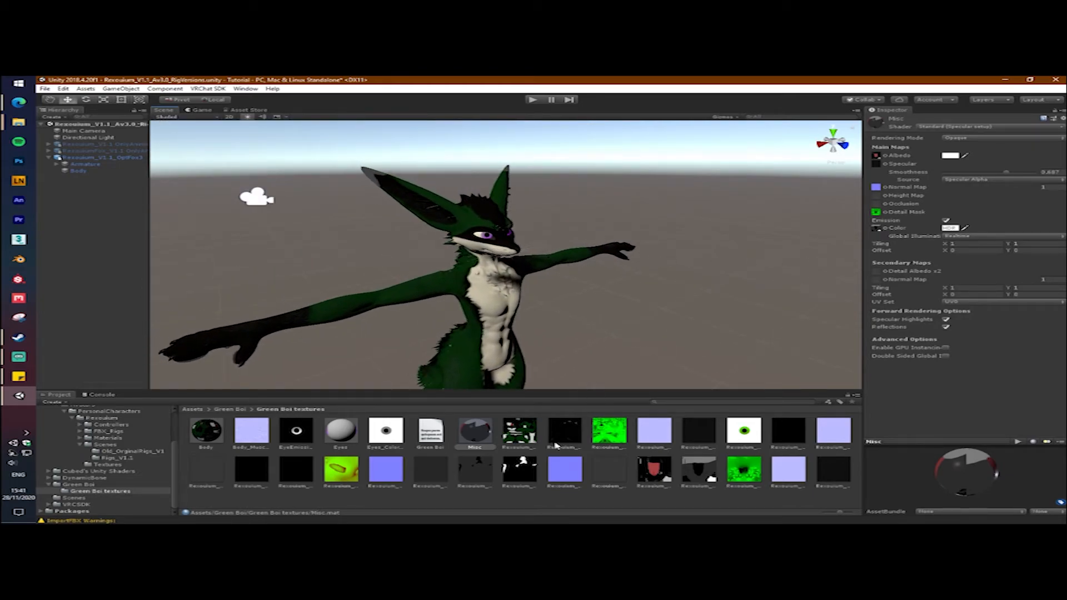
Deselect the Misc material and examine the whole retextured avatar from nearer and further away.
left_click(451, 506)
mouse_move(692, 295)
right_mouse_down()
mouse_move(605, 300)
mouse_move(693, 363)
mouse_move(557, 217)
mouse_move(555, 226)
mouse_move(565, 162)
mouse_move(558, 284)
mouse_move(769, 261)
mouse_move(714, 254)
mouse_move(742, 266)
mouse_move(693, 281)
mouse_move(685, 328)
mouse_move(707, 281)
mouse_move(708, 295)
right_mouse_up()
key("s")
key("w")
key("s")
key("w")
key("w")
key("s")
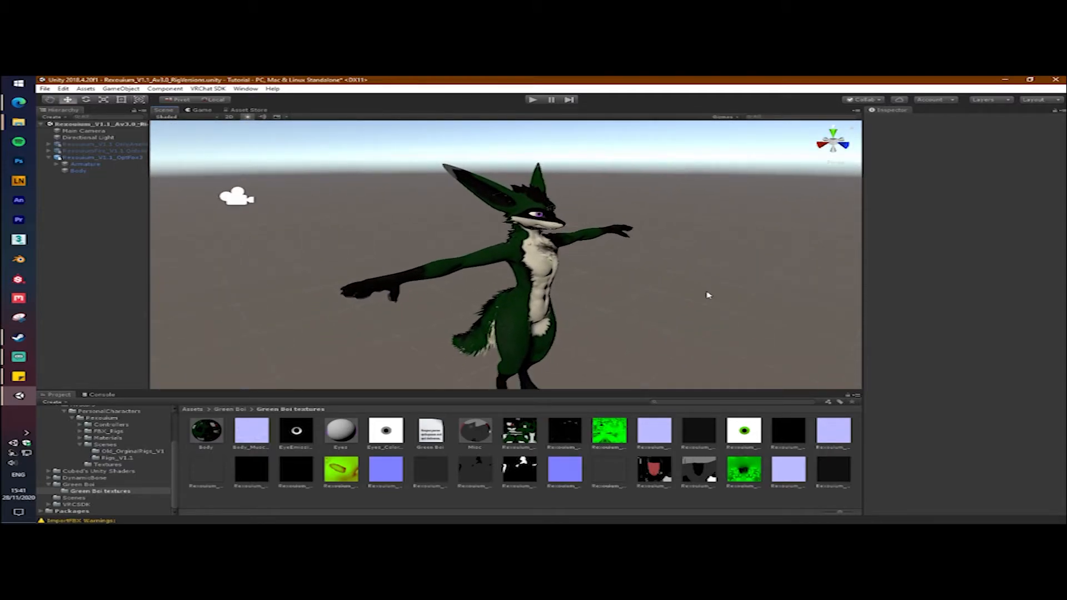
Import the Cute Circle Glasses package from the Downloads folder into the project with all its files.
left_click(20, 123)
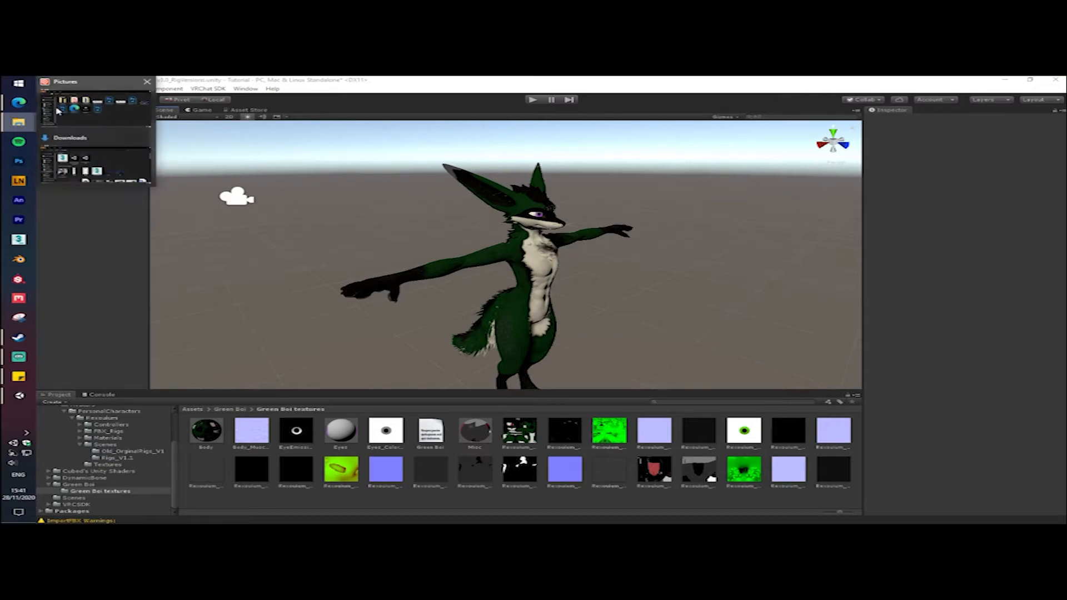
left_click(89, 152)
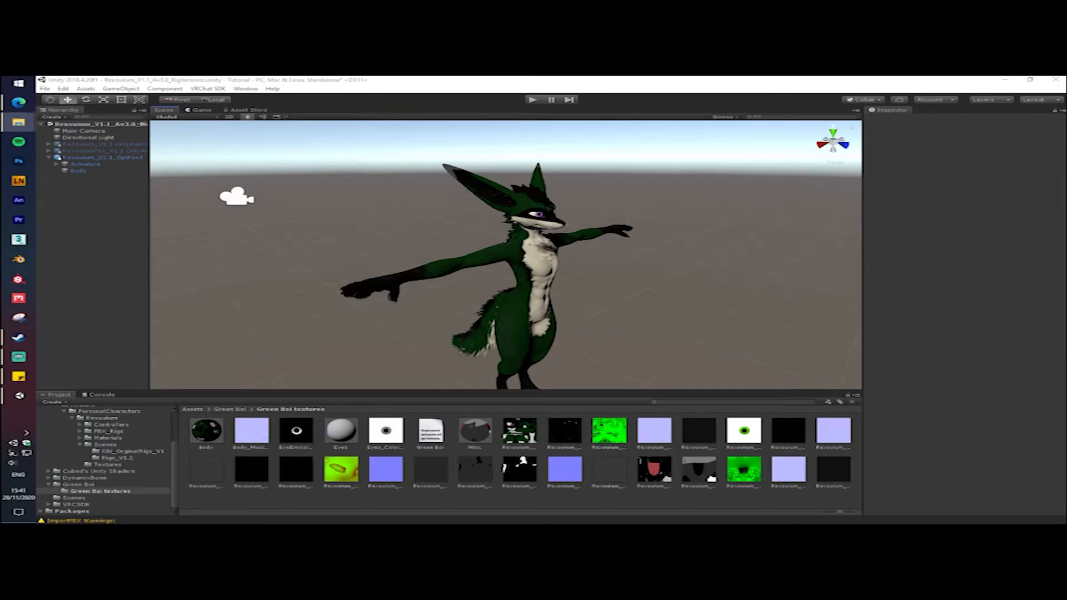
left_click_drag(247, 478, 327, 497)
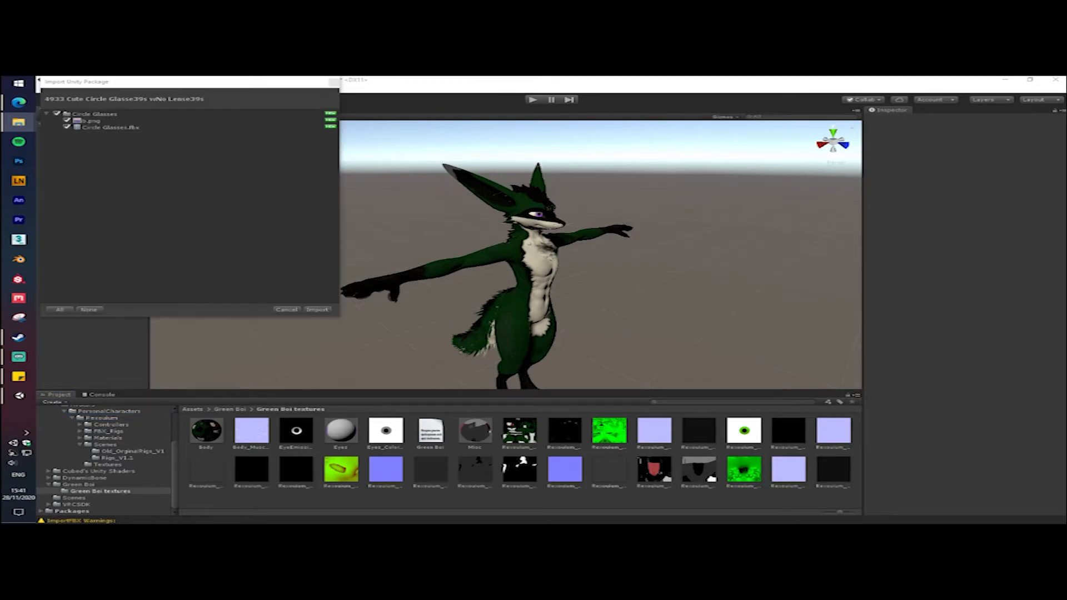
left_click(317, 309)
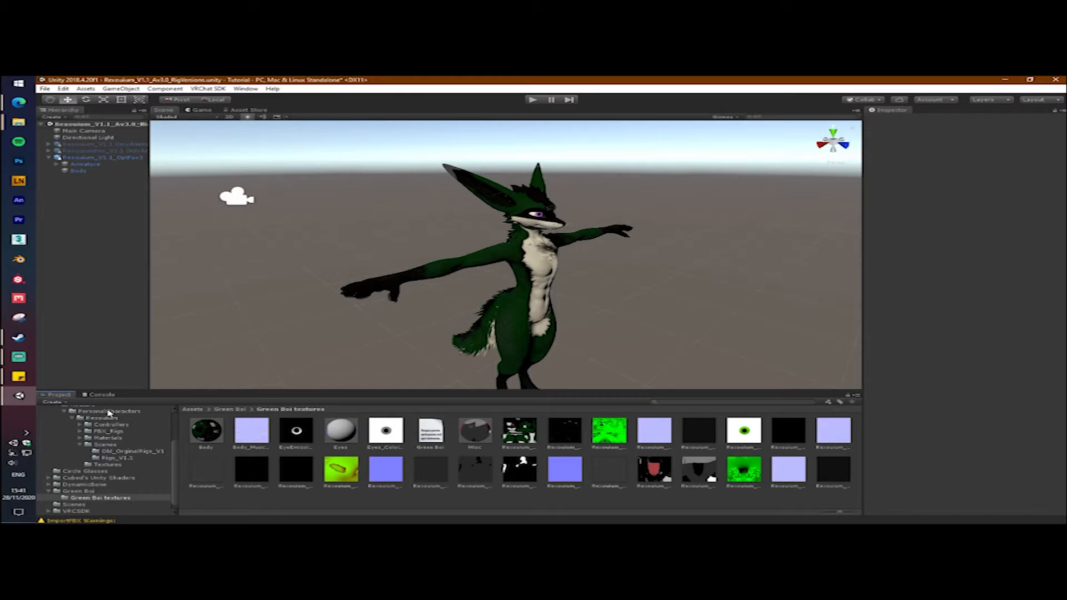
Open the Circle Glasses asset folder and place the glasses model in the scene.
scroll(108, 455, "up", 3)
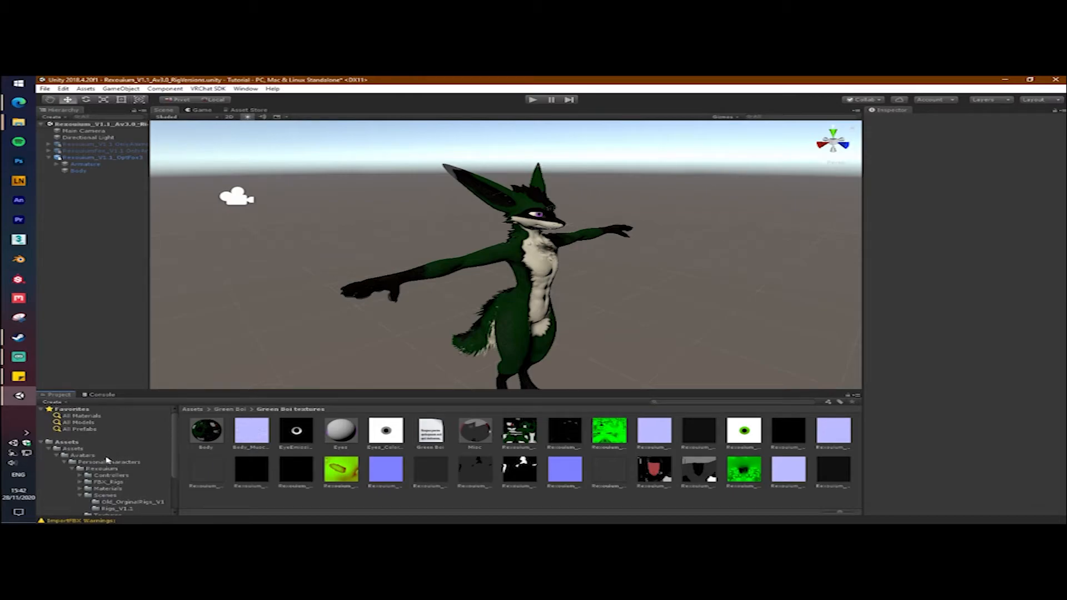
scroll(108, 459, "down", 3)
scroll(84, 505, "up", 1)
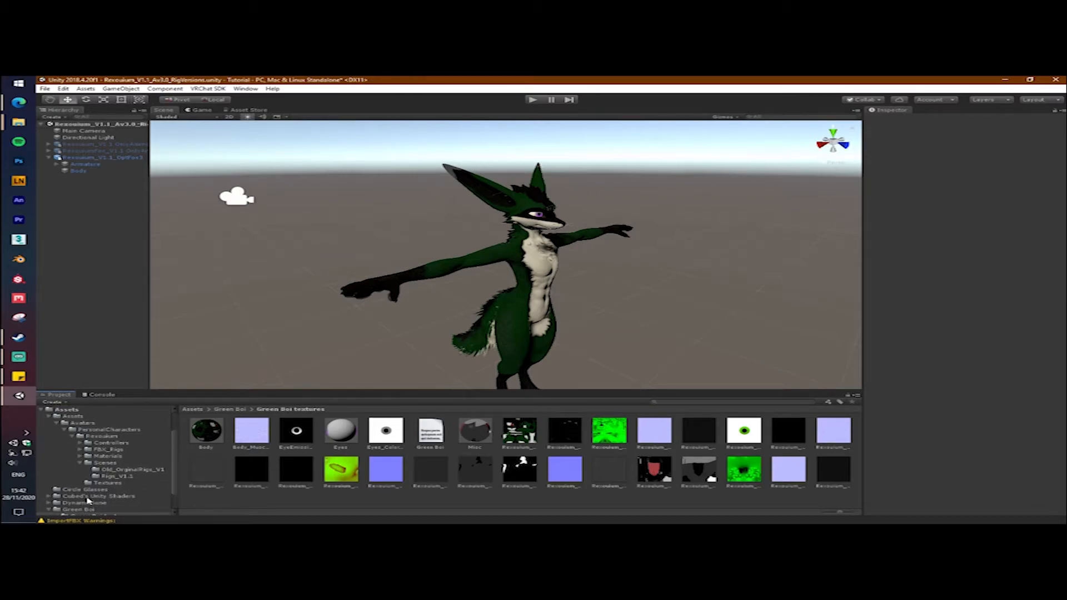
left_click(85, 490)
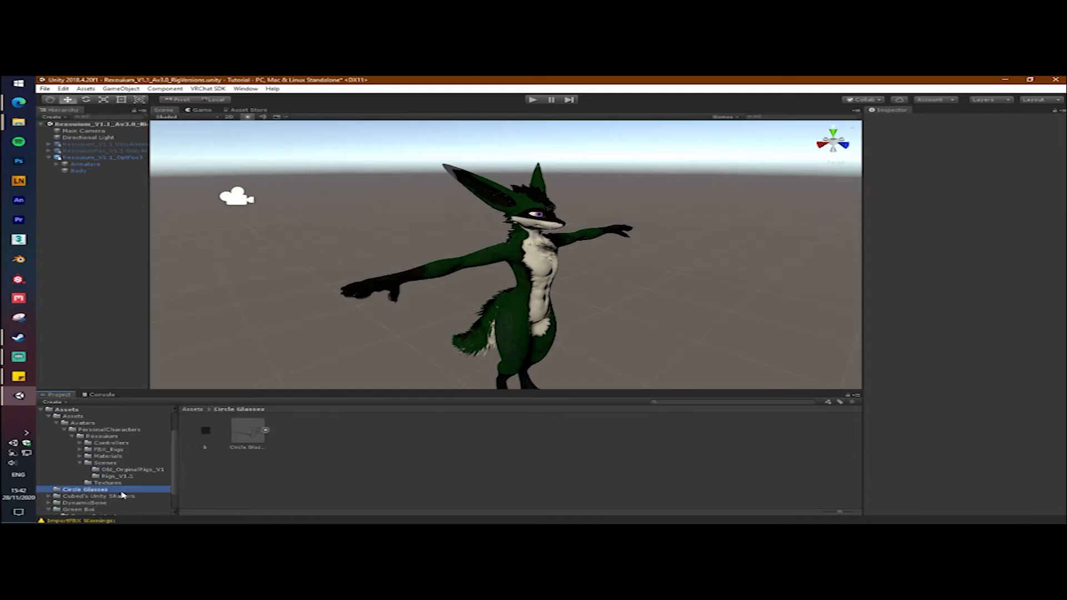
left_click_drag(238, 449, 536, 377)
middle_click_drag(527, 366, 476, 323)
Move the Circle Glasses in front of the avatar's head, to about X -0.226, Y 0.287, Z -0.363.
left_click_drag(496, 370, 449, 162)
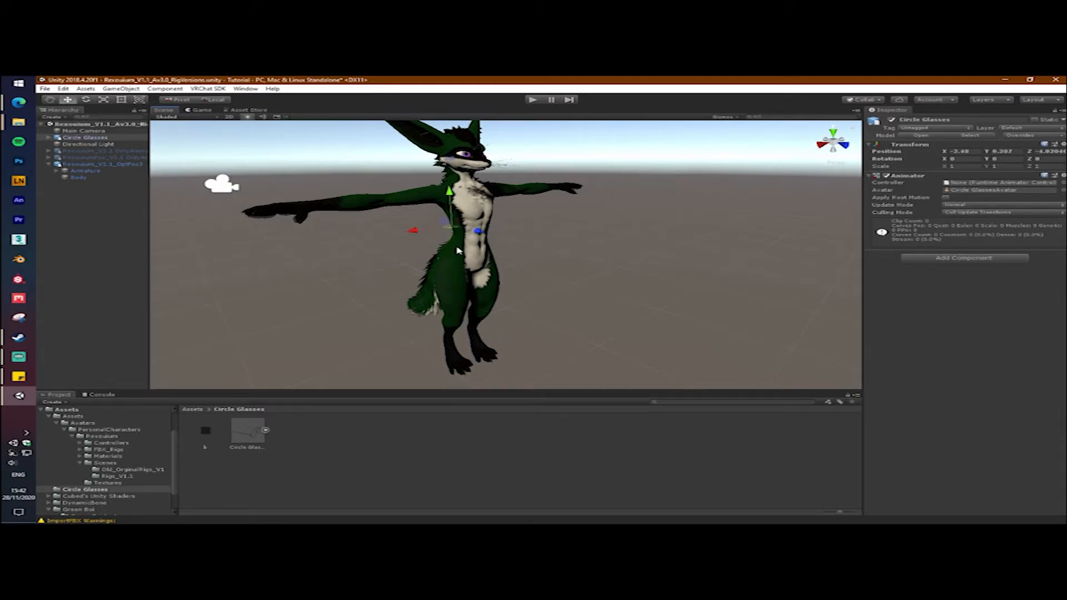
key("f")
left_click_drag(545, 256, 807, 321)
left_click_drag(739, 322, 681, 369)
middle_click_drag(681, 369, 471, 329)
left_click_drag(472, 329, 369, 341, "alt")
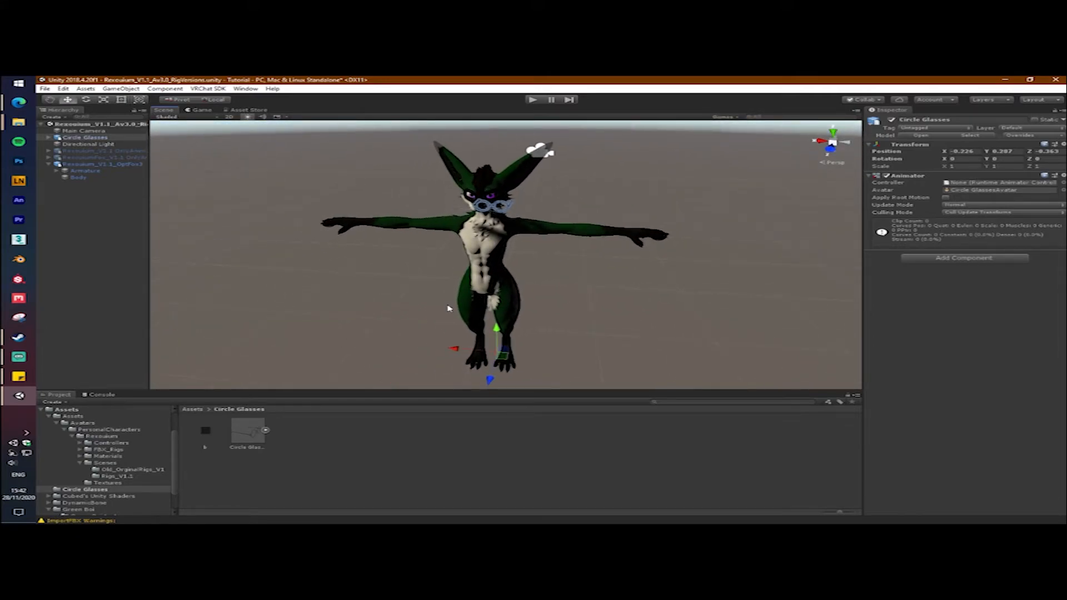
Examine the placement of the glasses relative to the avatar's eyes and muzzle from close up.
right_click_drag(448, 308, 579, 273)
key("w")
key("s")
key("s")
key("w")
left_click(50, 102)
left_click_drag(444, 253, 464, 309)
scroll(465, 279, "up", 8)
key("w")
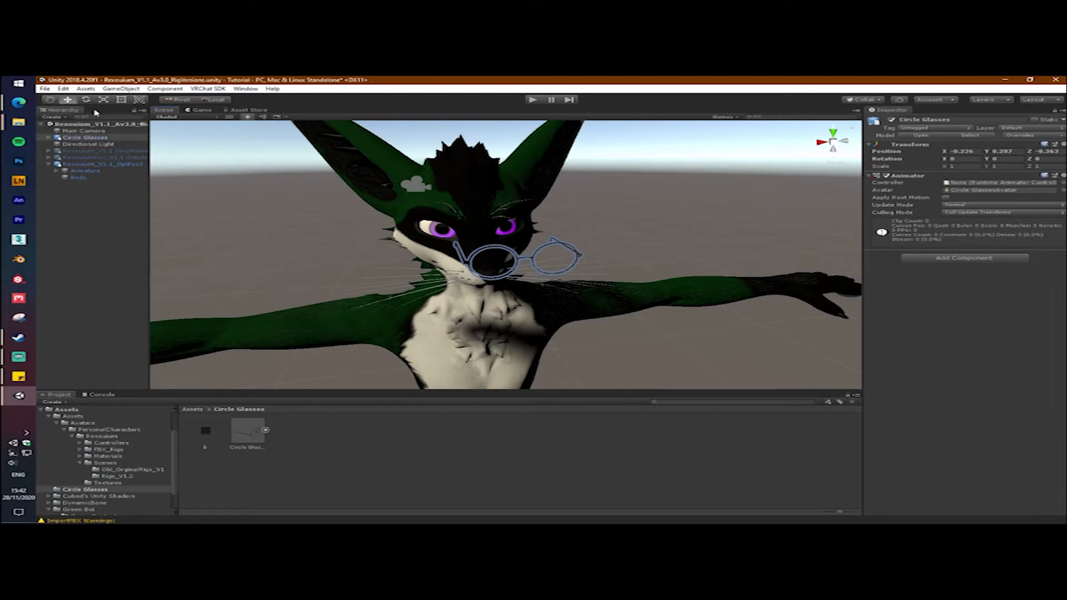
Expand the Circle Glasses armature and shift its Head bone sideways to center the glasses on the avatar's face.
left_click(49, 138)
left_click(65, 145)
left_click(78, 151)
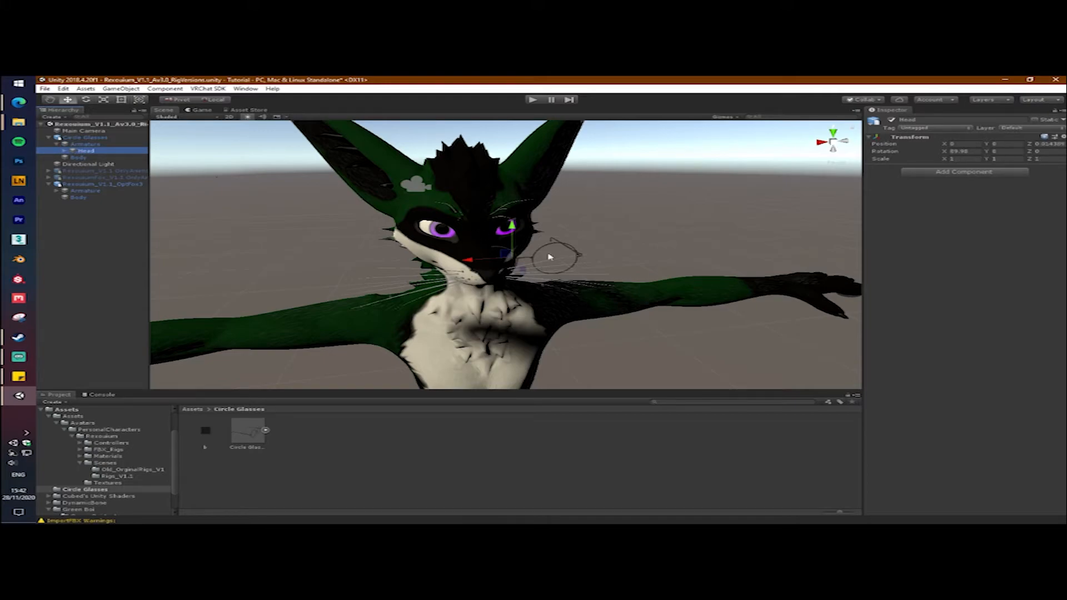
left_click_drag(468, 260, 428, 261)
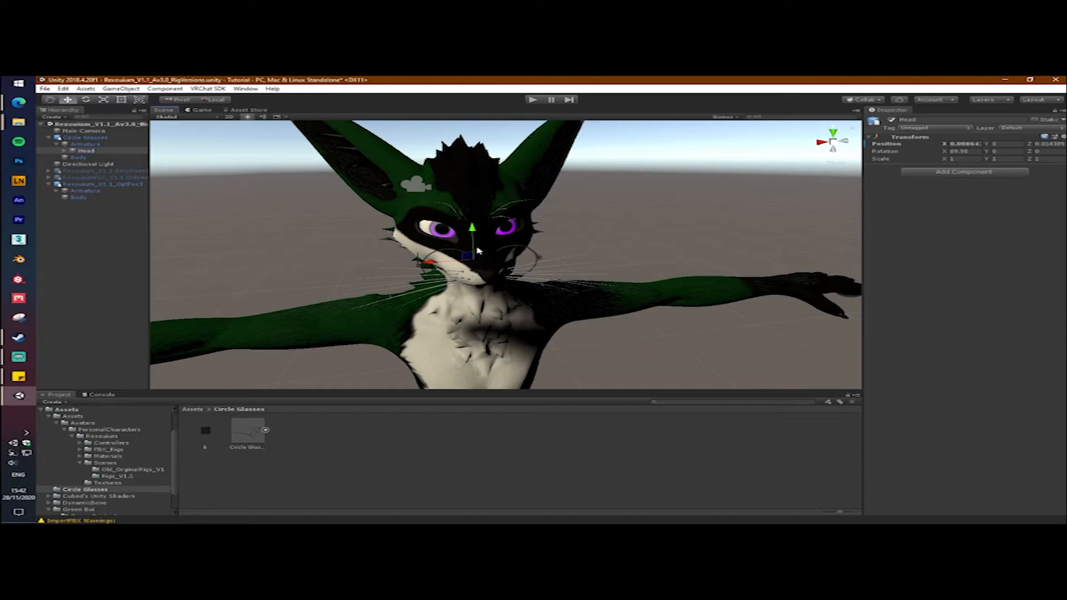
Move the glasses' Head bone forward along the avatar's muzzle and reselect the bone.
middle_click_drag(471, 262, 553, 288)
left_click_drag(710, 322, 741, 338)
left_click(712, 300)
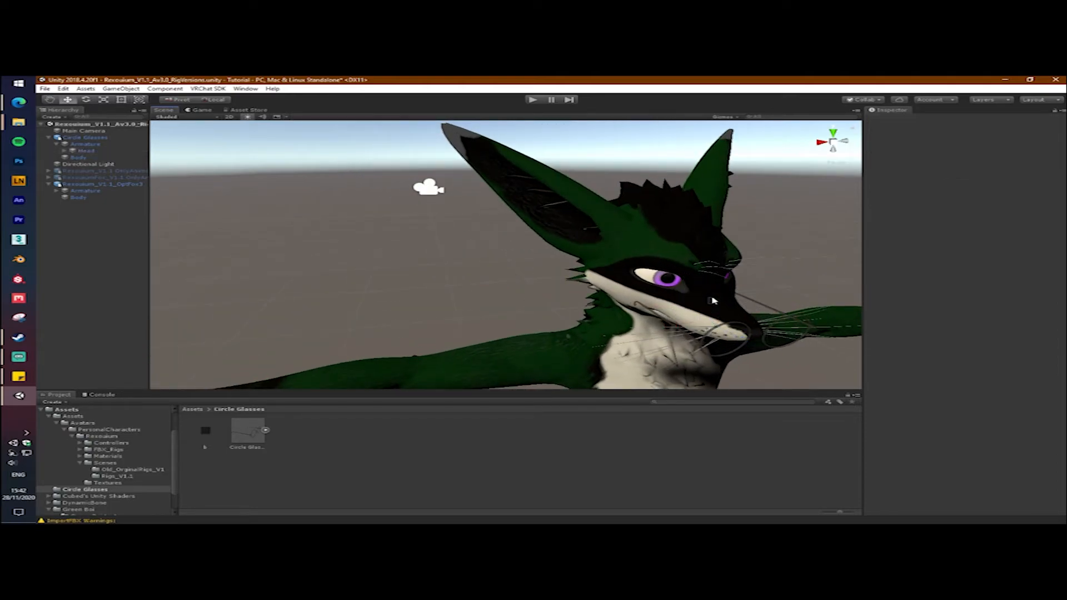
left_click(726, 329)
left_click(91, 150)
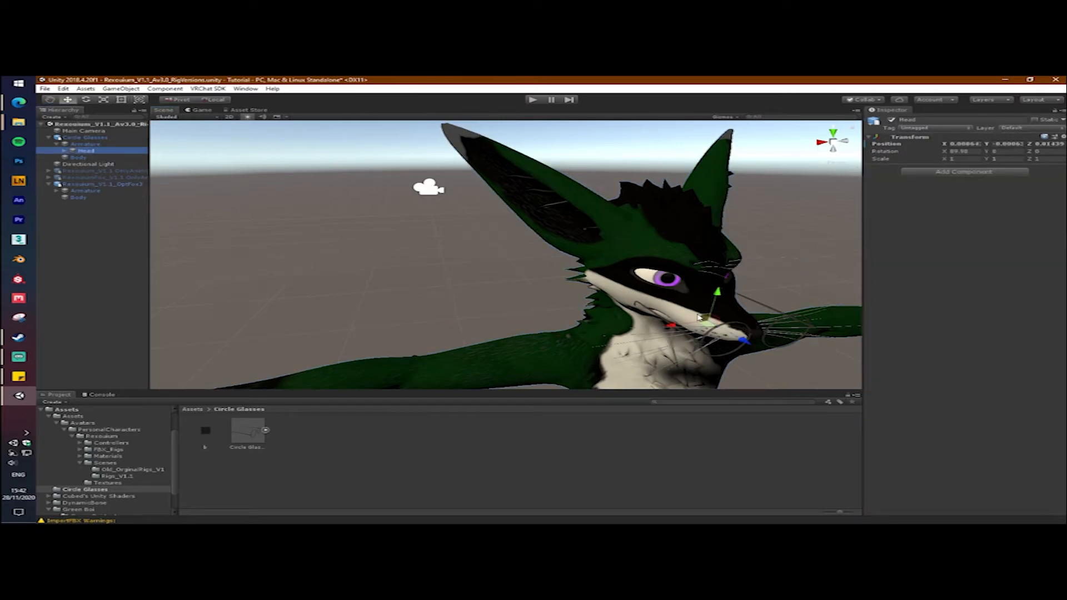
Raise the glasses' Head bone slightly and pull it back along the muzzle toward the avatar's eyes.
left_click_drag(701, 320, 608, 275, "alt")
left_click_drag(425, 210, 679, 242, "alt")
scroll(683, 255, "up", 5)
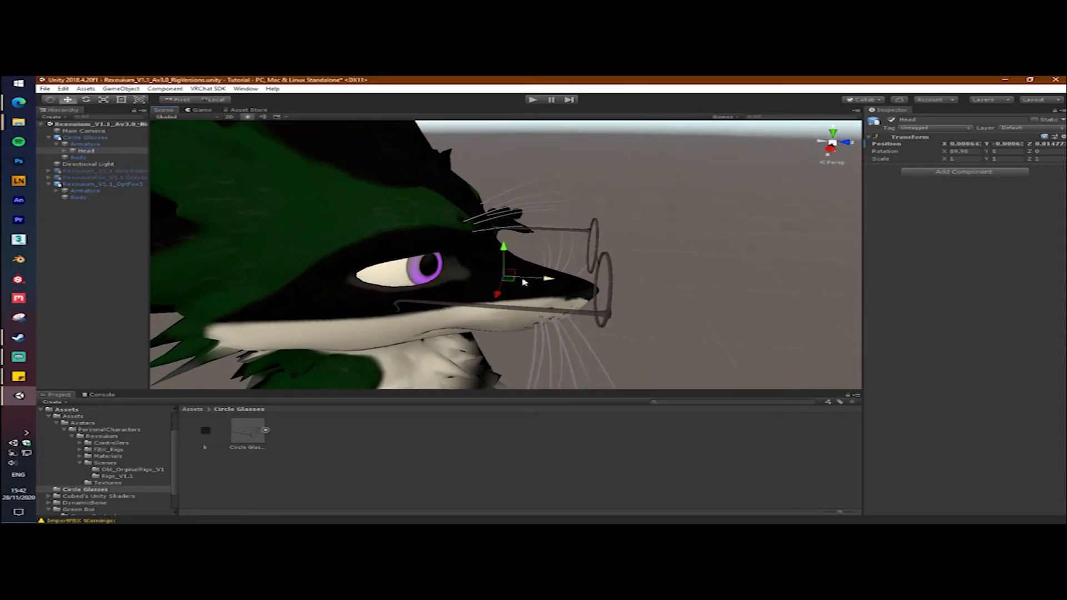
left_click_drag(542, 281, 516, 281)
scroll(608, 295, "down", 5)
left_click_drag(607, 295, 340, 233, "alt")
scroll(370, 248, "down", 5)
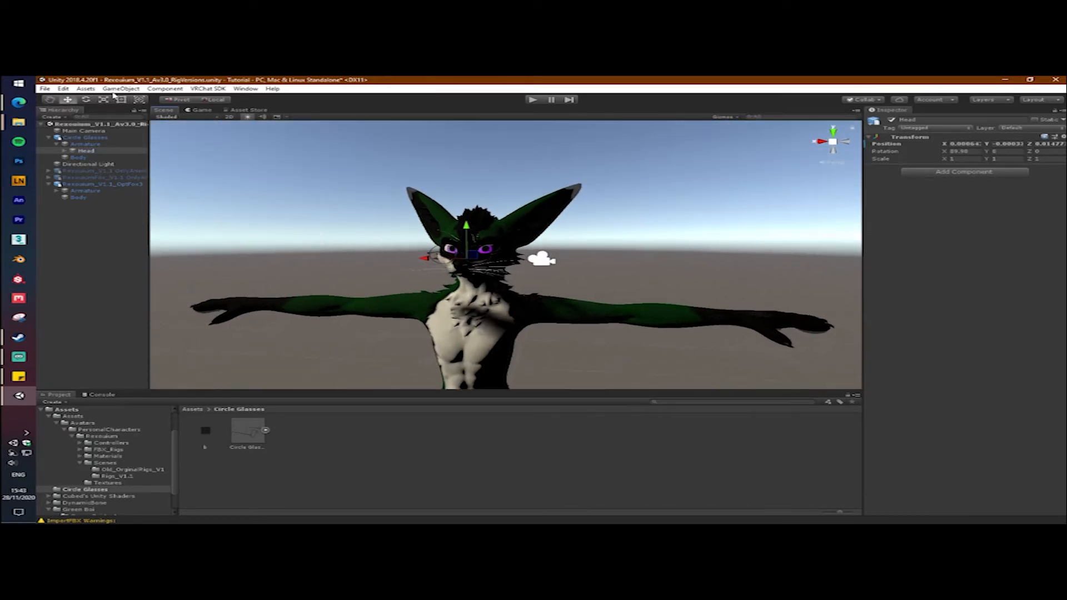
Check the glasses from the front and nudge their Head bone sideways to line up with the eyes.
left_click(51, 100)
left_click_drag(409, 264, 456, 282)
scroll(456, 282, "up", 3)
scroll(456, 283, "up", 3)
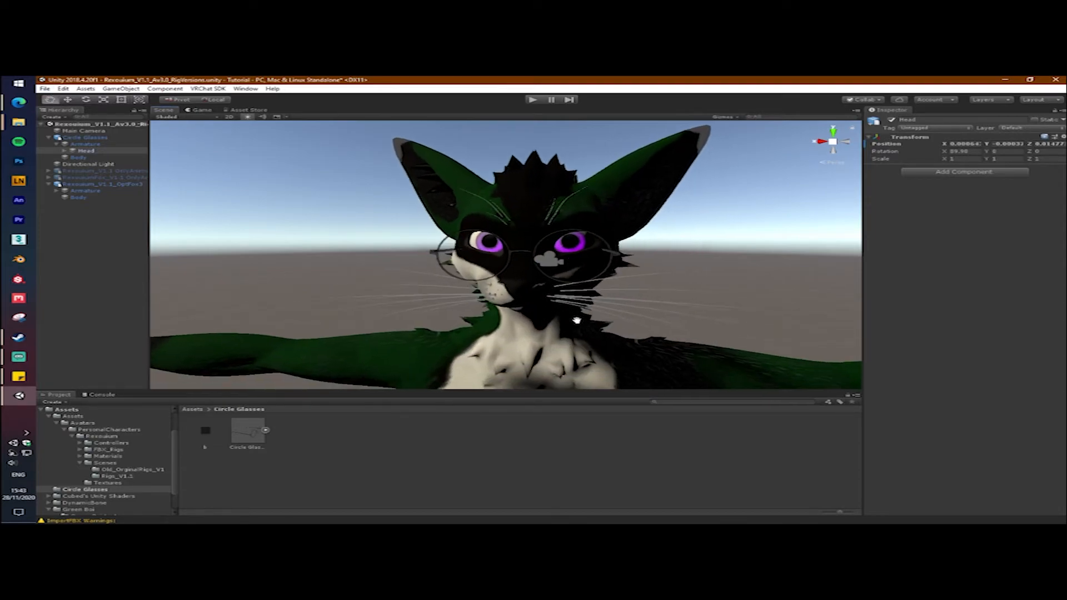
left_click(68, 99)
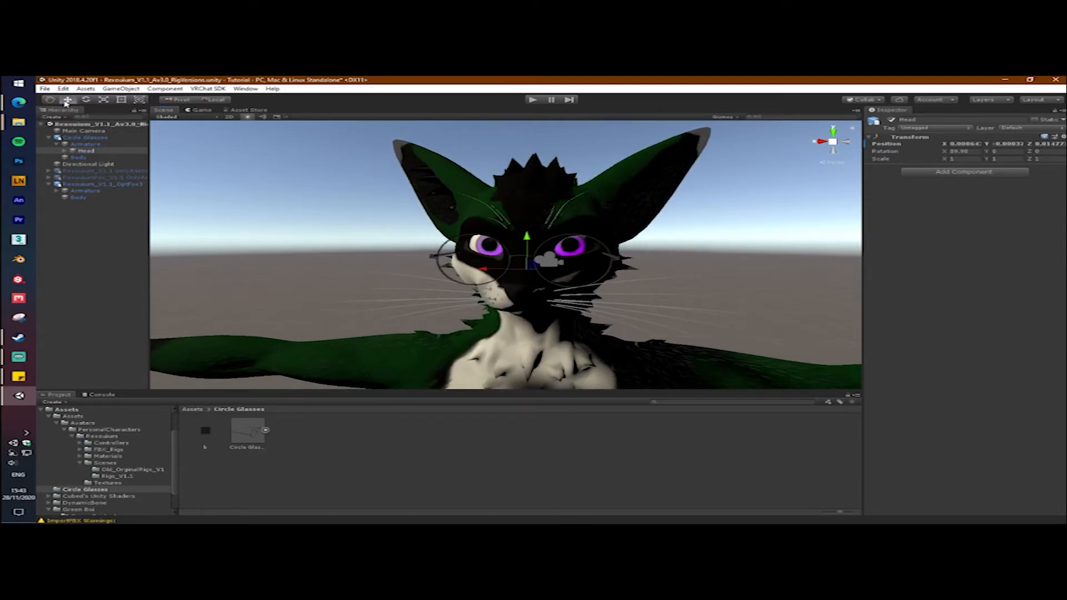
left_click_drag(609, 313, 633, 310, "alt")
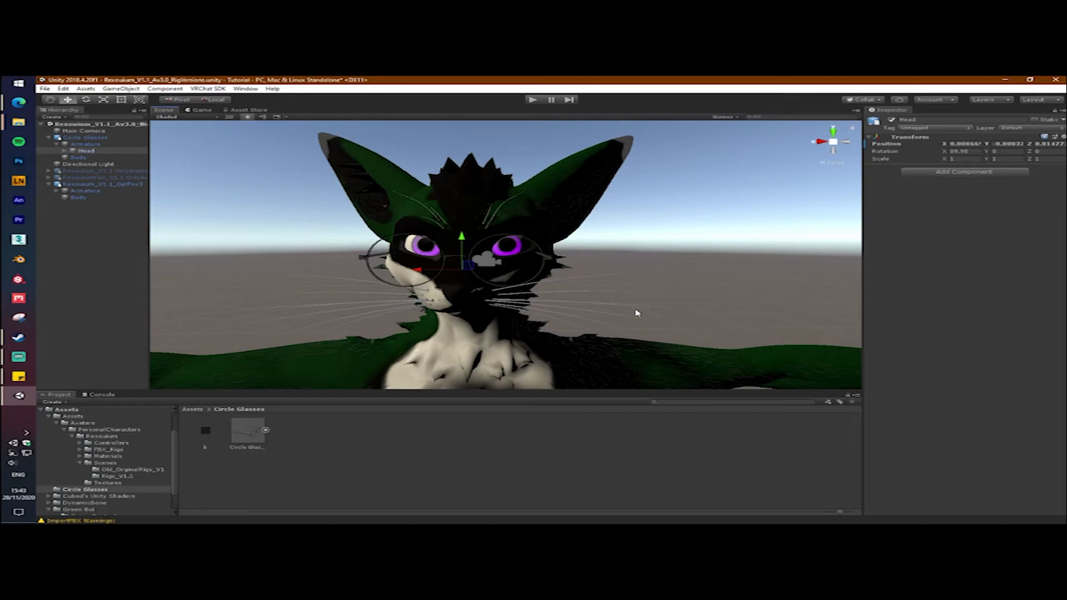
Enlarge the glasses' Head bone to a scale of about 1.21, 1.17 and 1.34.
left_click(103, 100)
left_click_drag(416, 271, 708, 295)
left_click_drag(432, 265, 363, 270)
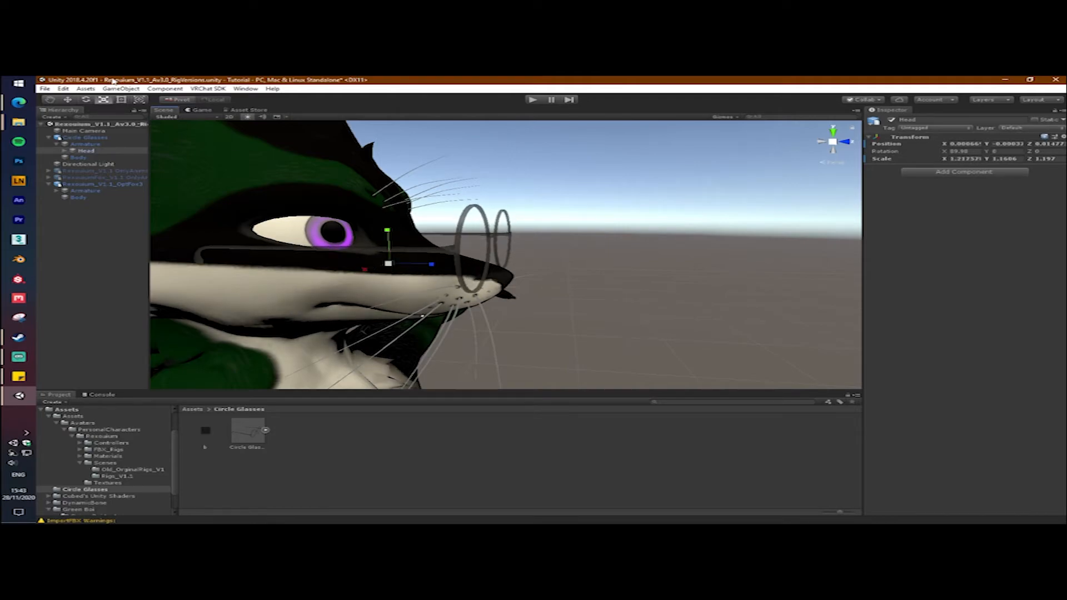
left_click_drag(431, 265, 198, 257)
Move the enlarged glasses slightly back toward the avatar's face and check their fit around the eyes and muzzle.
left_click(69, 99)
right_click_drag(198, 257, 210, 280)
left_click(55, 101)
scroll(537, 258, "up", 5)
left_click_drag(500, 259, 456, 246)
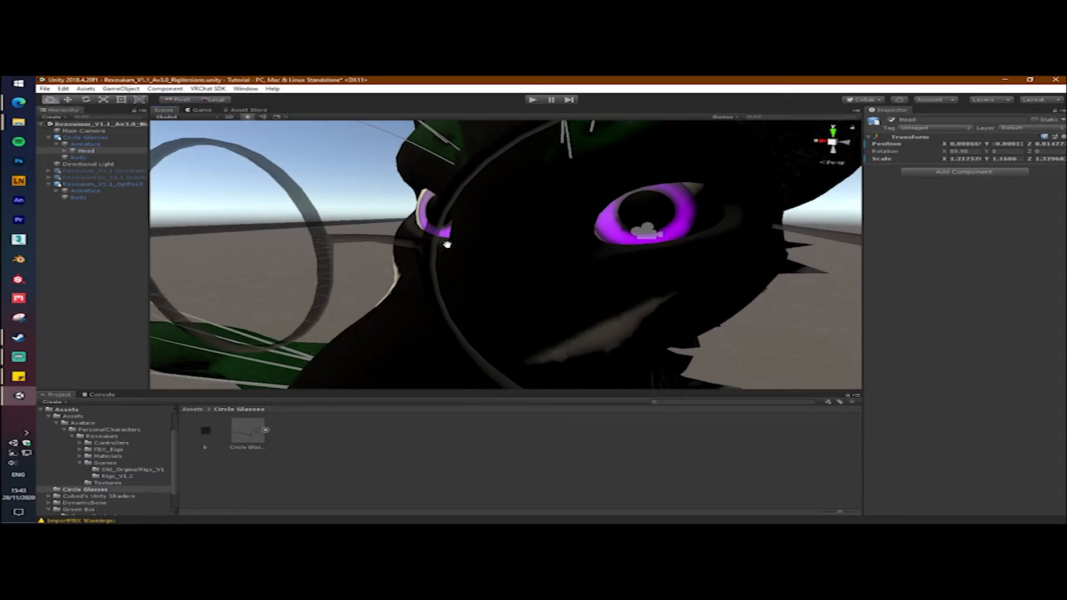
Lower the glasses' Head bone slightly and nudge it sideways to center the frames on the avatar's face.
left_click(68, 101)
mouse_move(525, 238)
left_mouse_down()
mouse_move(527, 248)
mouse_move(528, 239)
left_mouse_up()
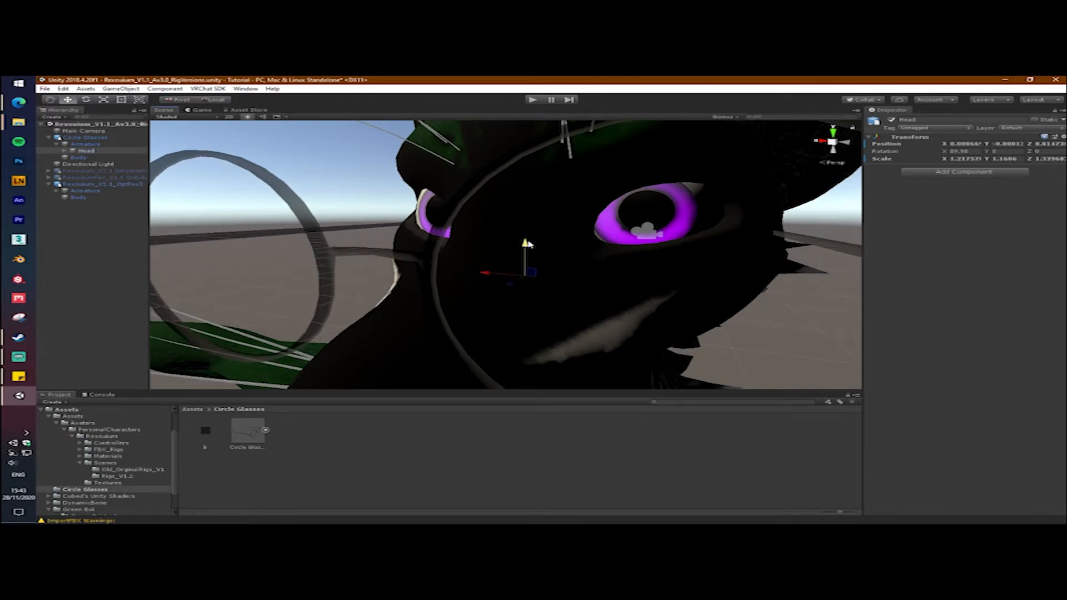
left_click_drag(489, 274, 535, 254)
right_click_drag(637, 269, 622, 265)
left_click(53, 101)
left_click_drag(580, 243, 557, 261)
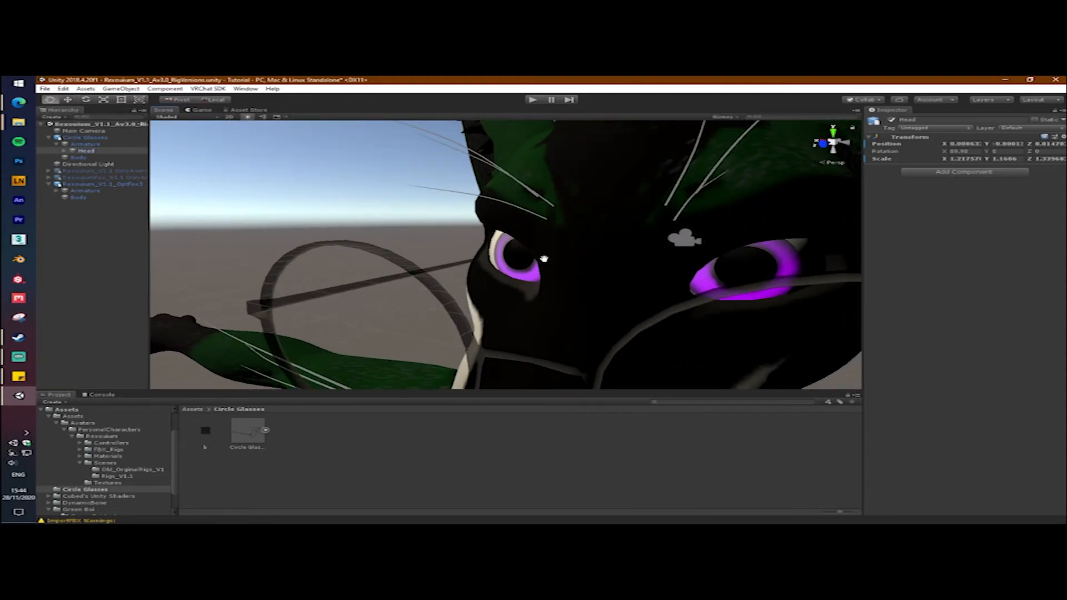
scroll(228, 177, "down", 5)
Enlarge the glasses' Head bone to about 1.253 in X and 1.200 in Y, and check the fit from several angles.
left_click(121, 100)
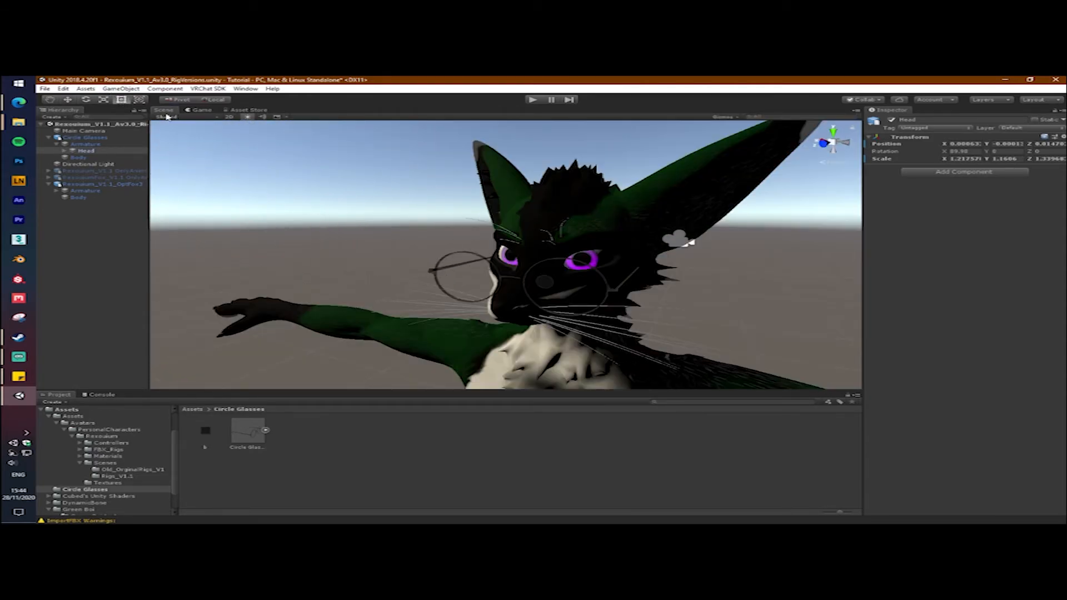
left_click(104, 101)
left_click_drag(519, 282, 546, 258)
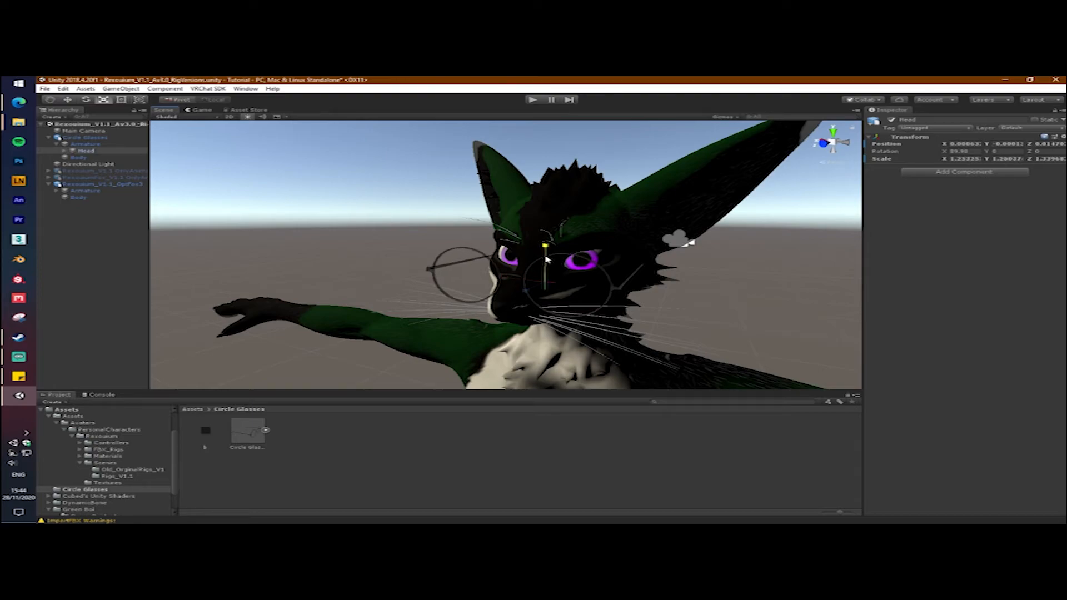
key("q")
left_click_drag(438, 205, 477, 254, "alt")
scroll(477, 254, "down", 6)
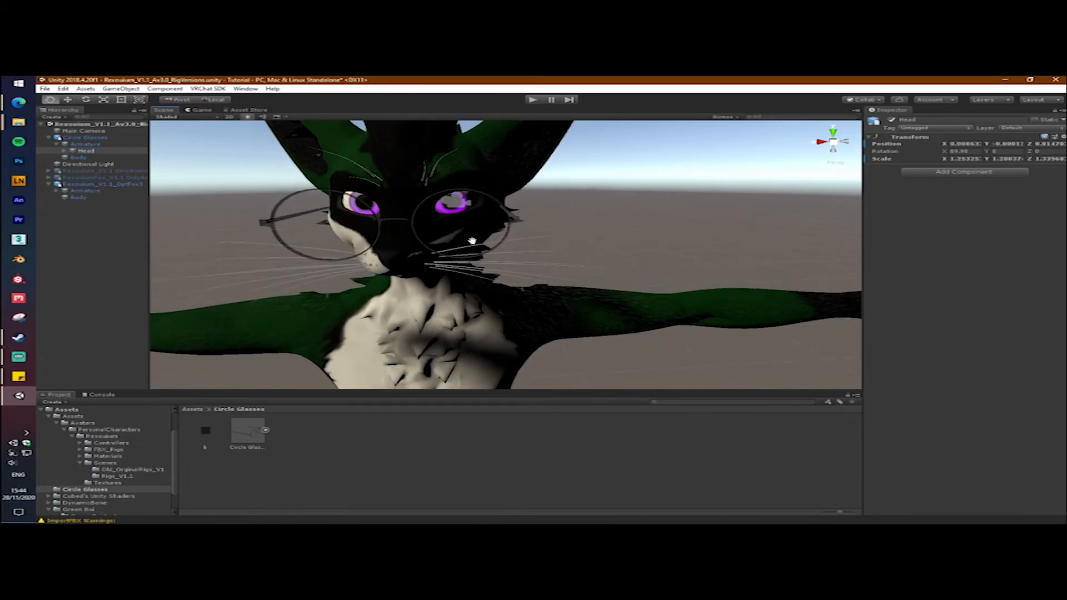
left_click_drag(472, 242, 613, 236, "alt")
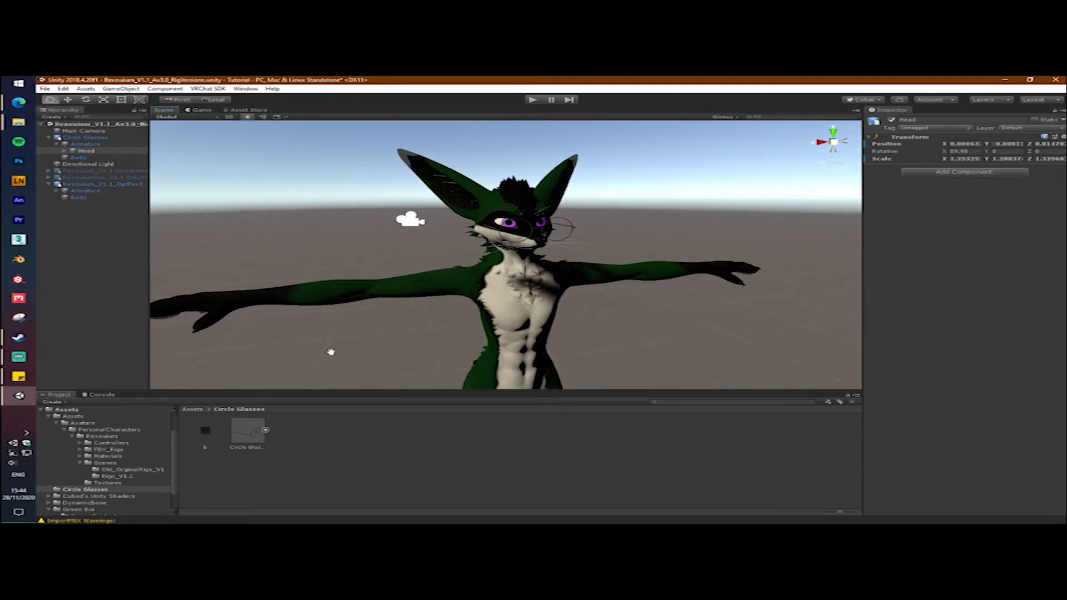
Unpack the Circle Glasses prefab completely.
left_click(191, 409)
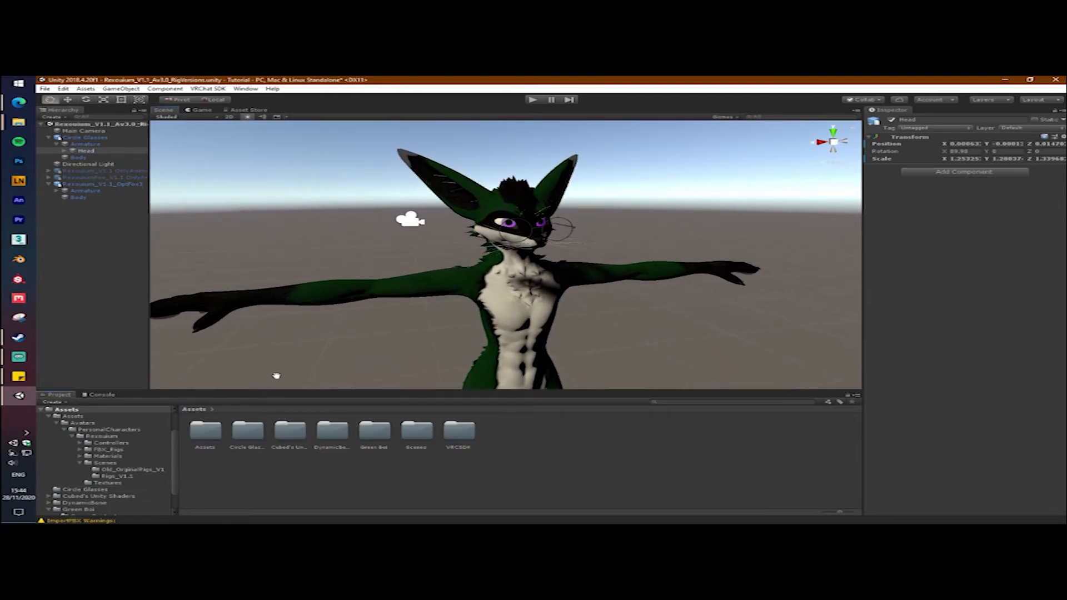
left_click(101, 139)
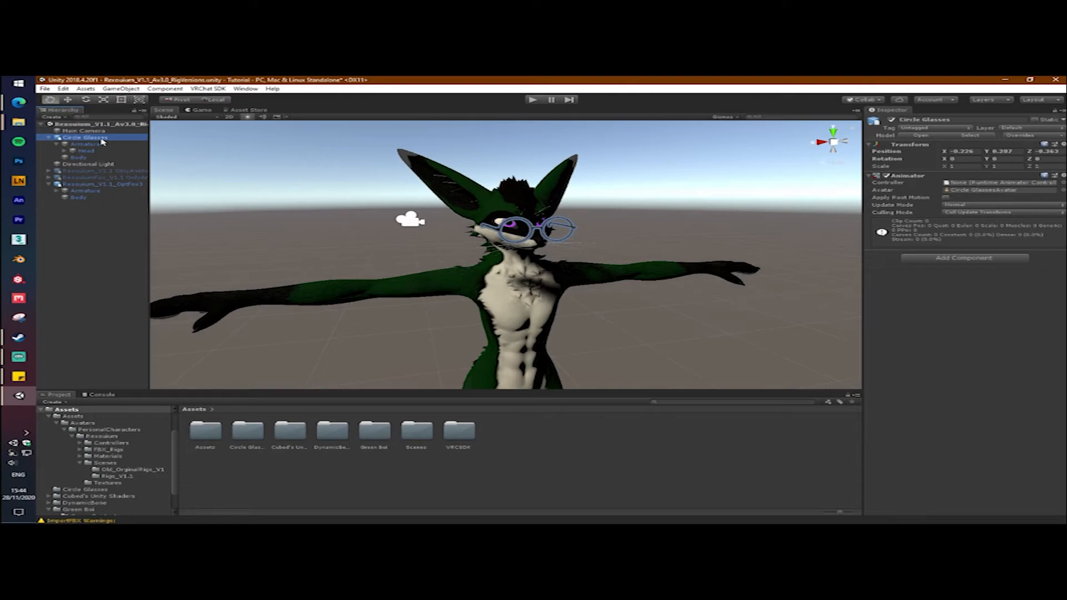
right_click(102, 142)
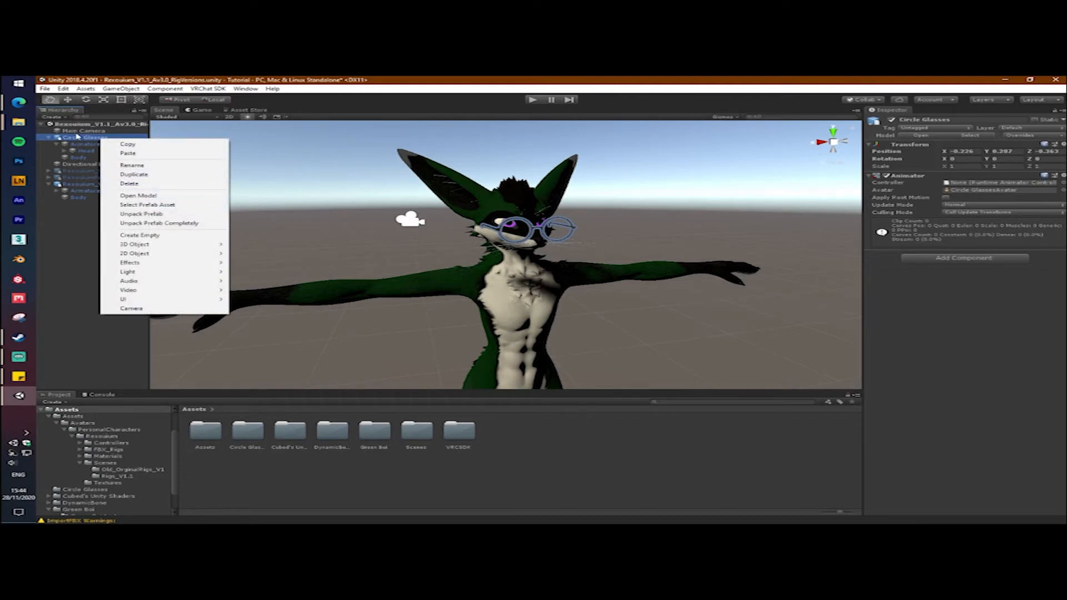
left_click(153, 224)
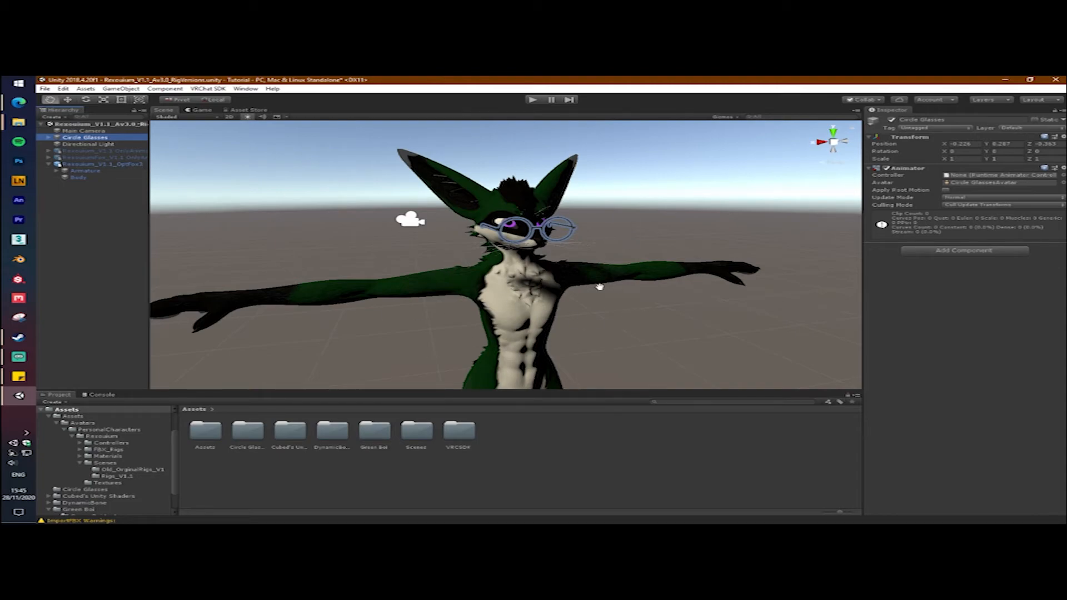
Expand the Rexouium_V1.1_OptFox3 armature down to its Head bone and make Circle Glasses a child of that bone.
left_click(57, 171)
left_click(72, 198)
left_click(80, 204)
left_click(88, 218)
left_click(95, 224)
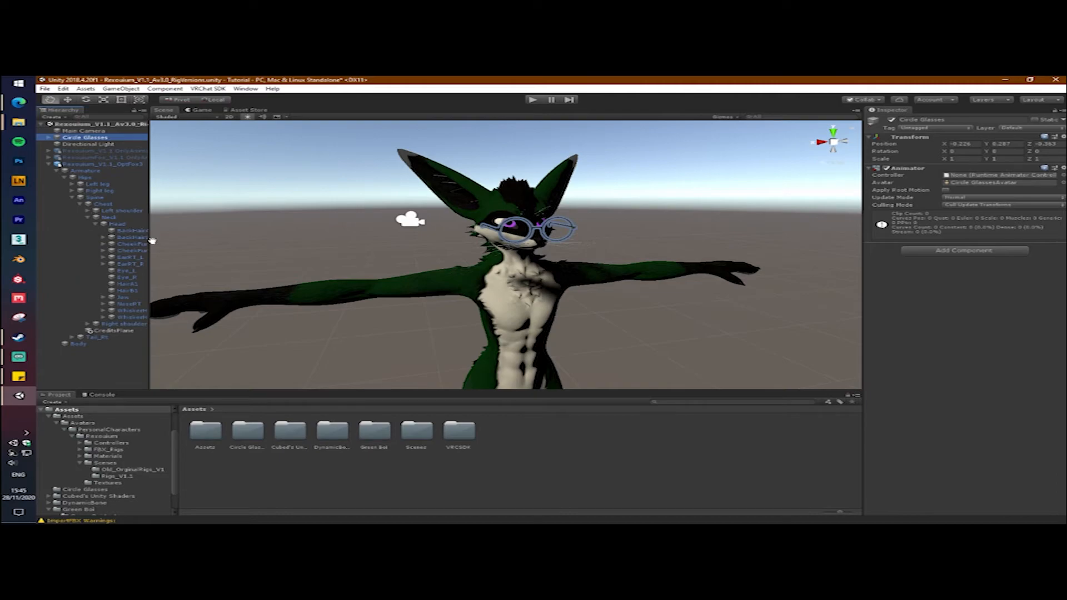
left_click_drag(83, 139, 133, 226)
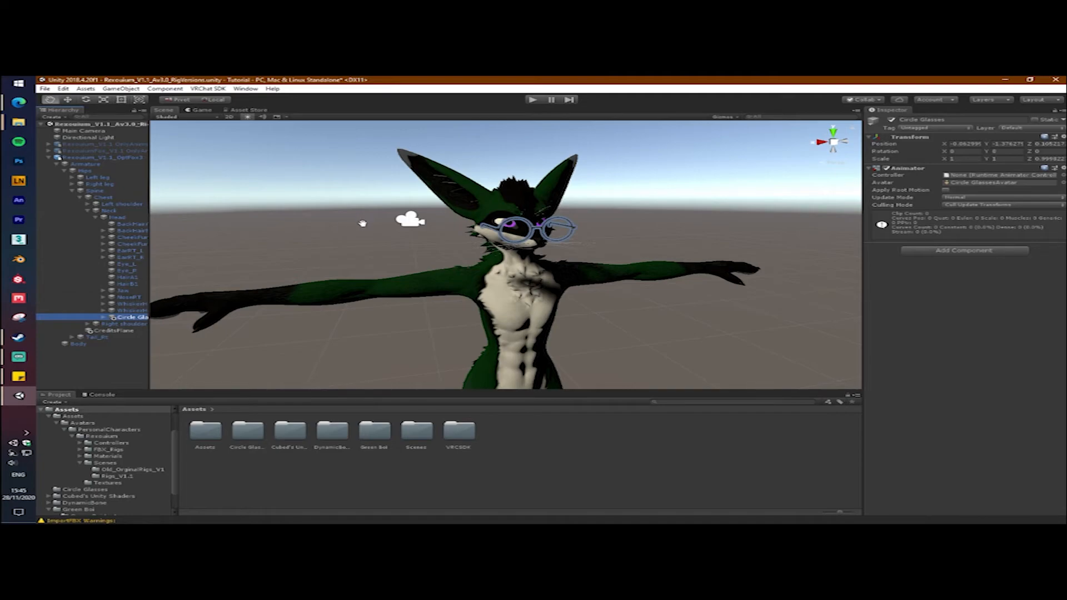
Inspect the whole avatar with the attached glasses, collapse its hierarchy and clear the selection.
right_click_drag(380, 256, 369, 276)
scroll(370, 276, "down", 3)
middle_click_drag(421, 296, 402, 272)
scroll(463, 258, "up", 1)
scroll(462, 258, "down", 3)
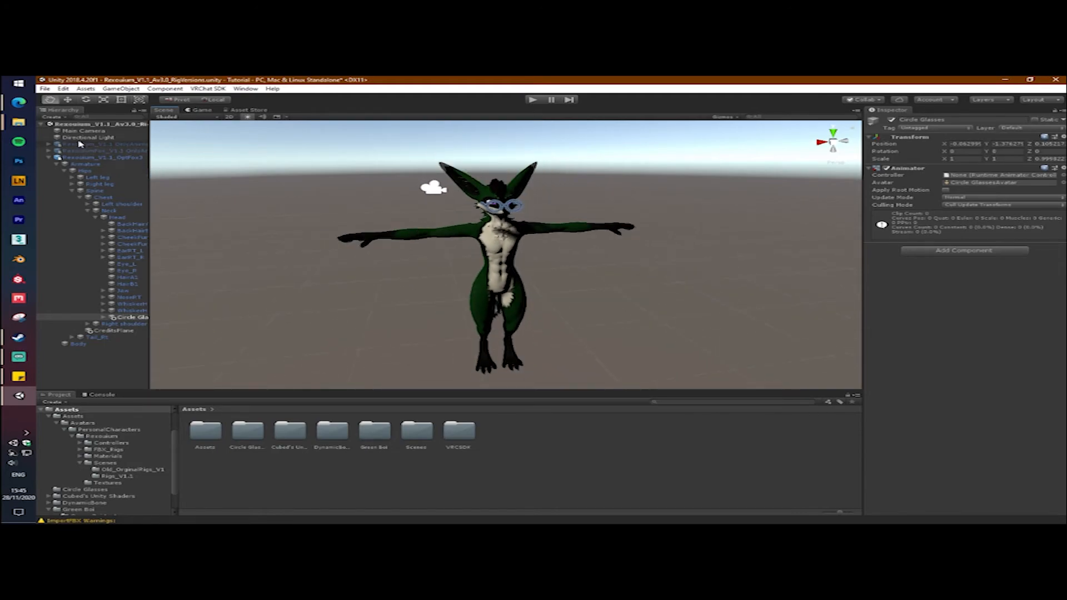
left_click(49, 157)
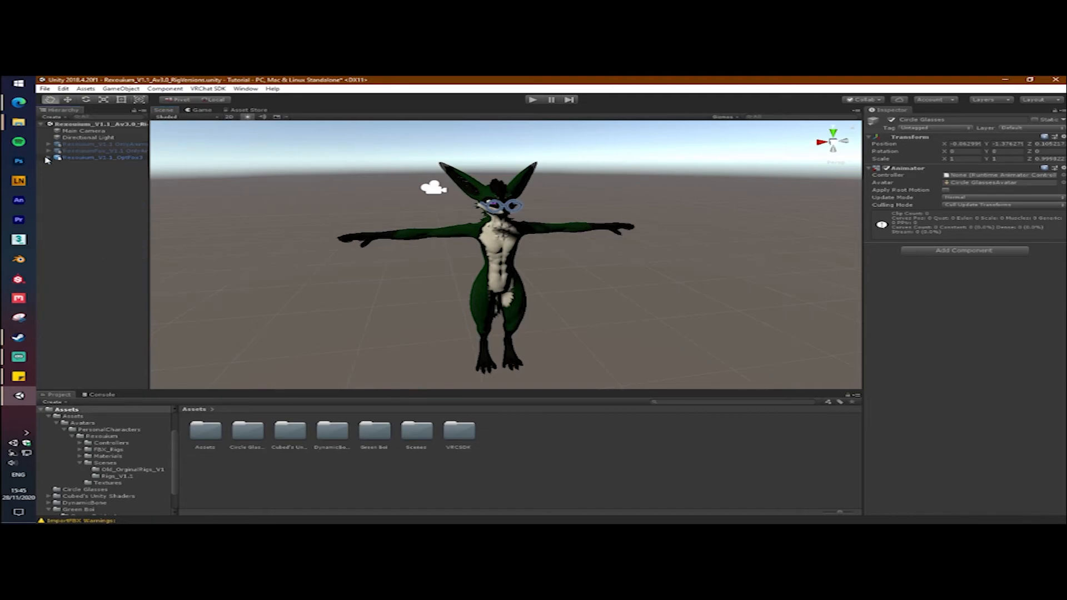
left_click(124, 218)
scroll(584, 247, "up", 2)
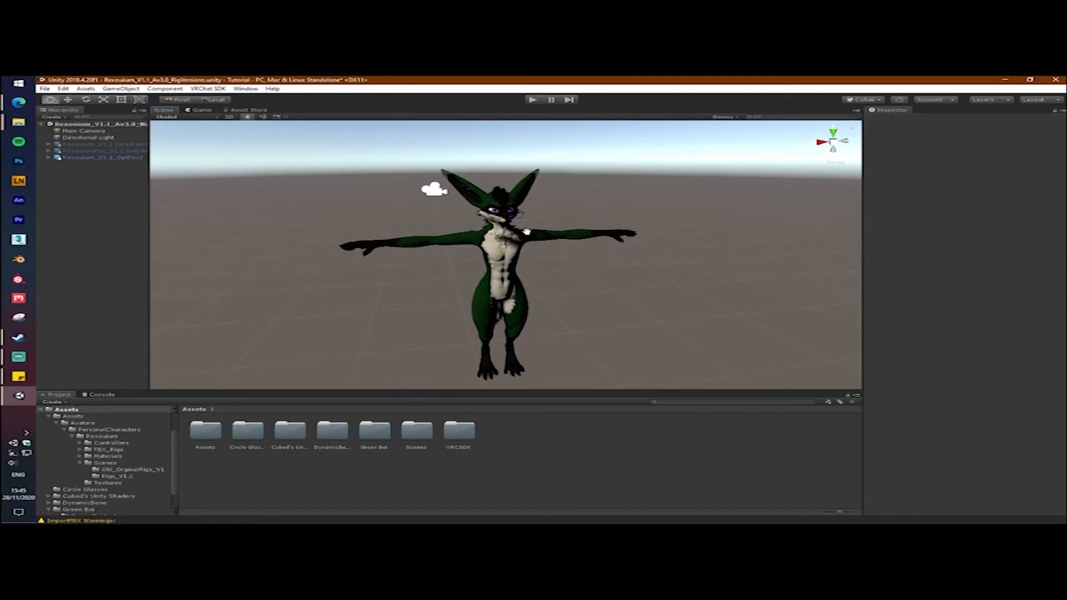
scroll(527, 232, "up", 1)
middle_click_drag(279, 168, 261, 154)
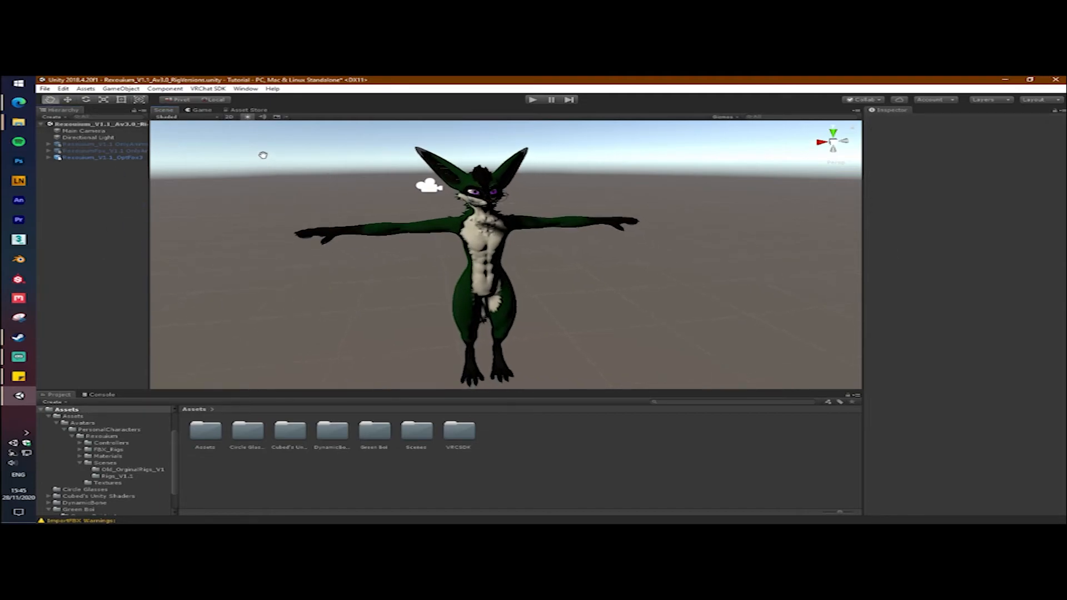
Open the avatar builder in the VRChat SDK control panel and auto-fix the Streaming Mip Maps issue.
left_click(210, 90)
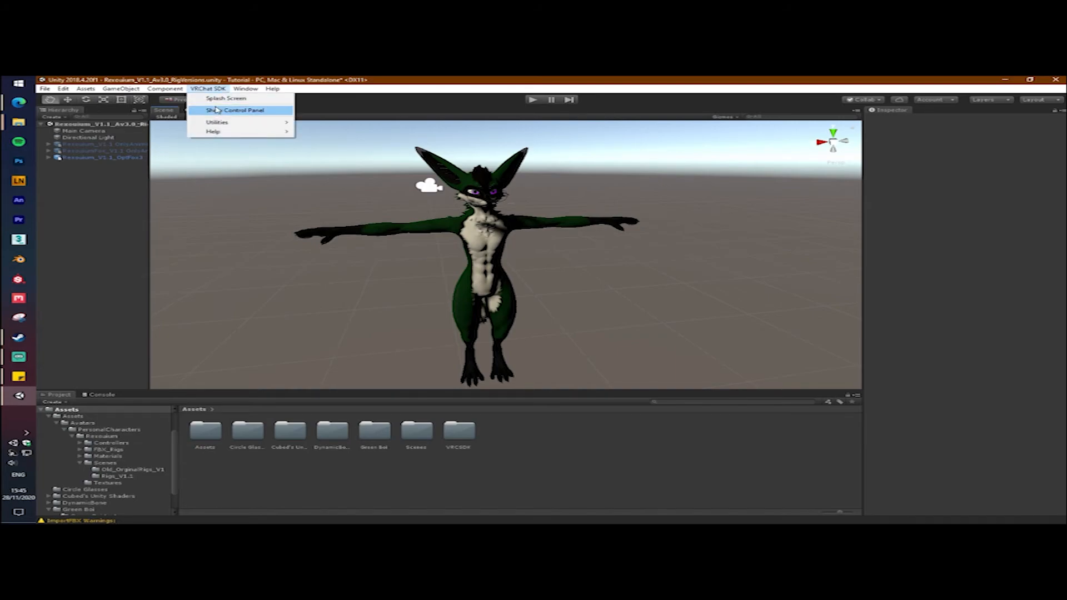
left_click(217, 112)
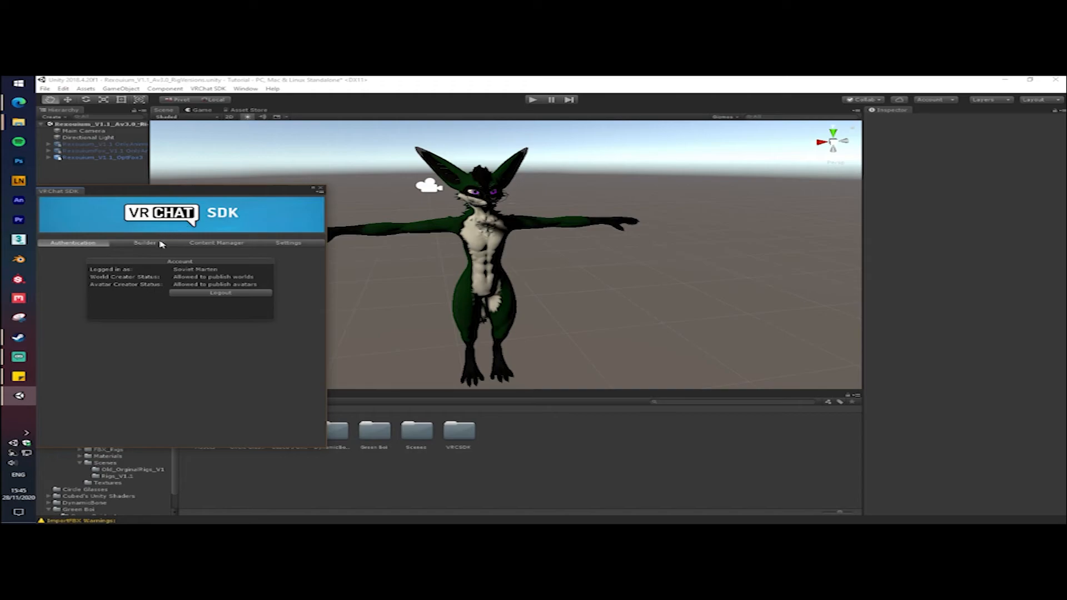
left_click(145, 243)
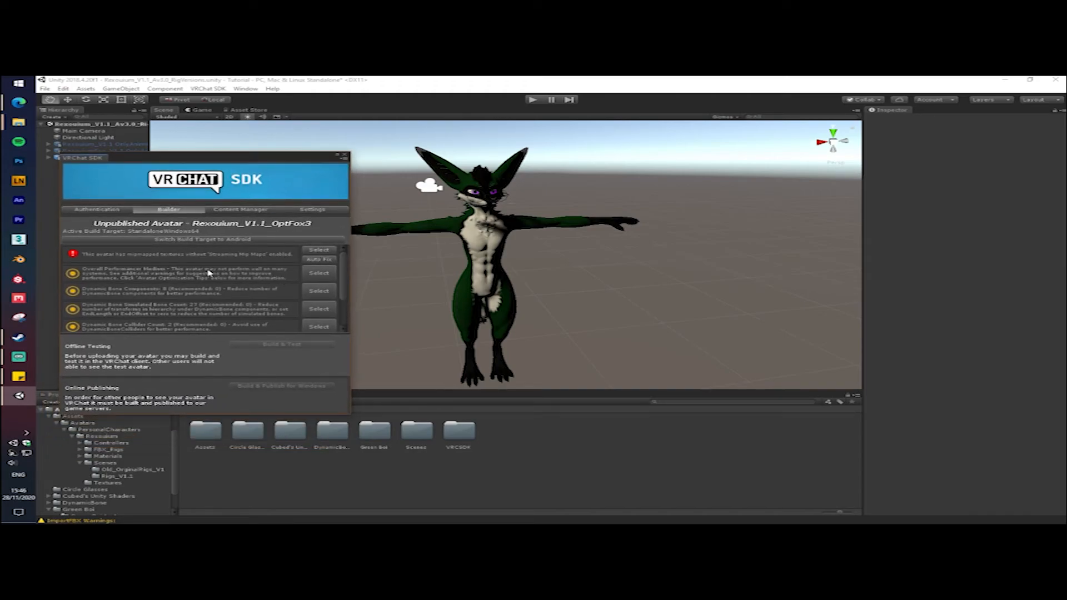
left_click(321, 259)
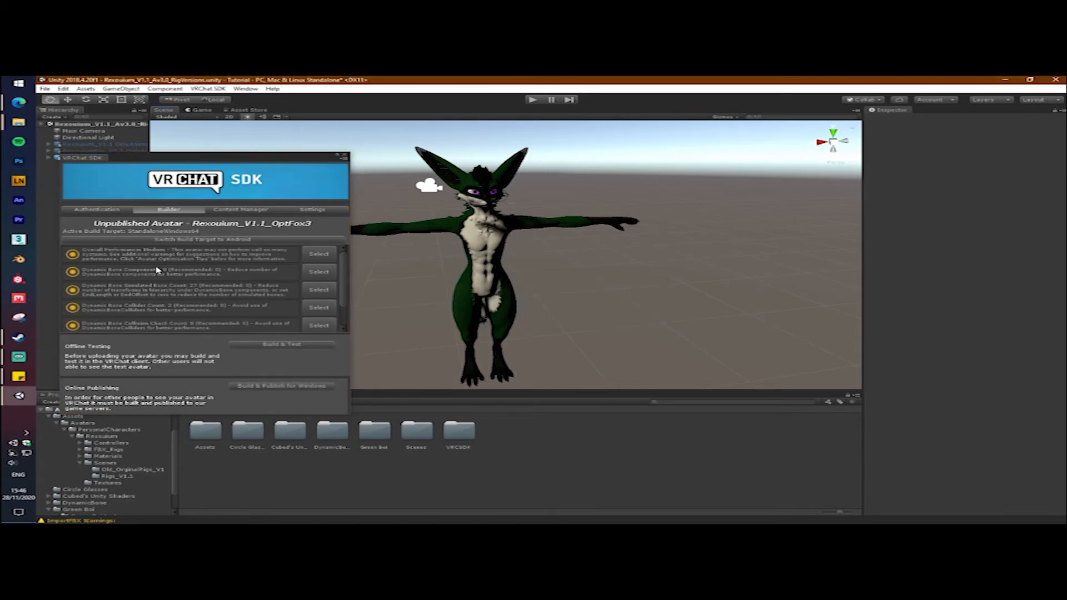
Review the avatar's performance warnings and start Build & Publish for Windows.
scroll(206, 311, "down", 3)
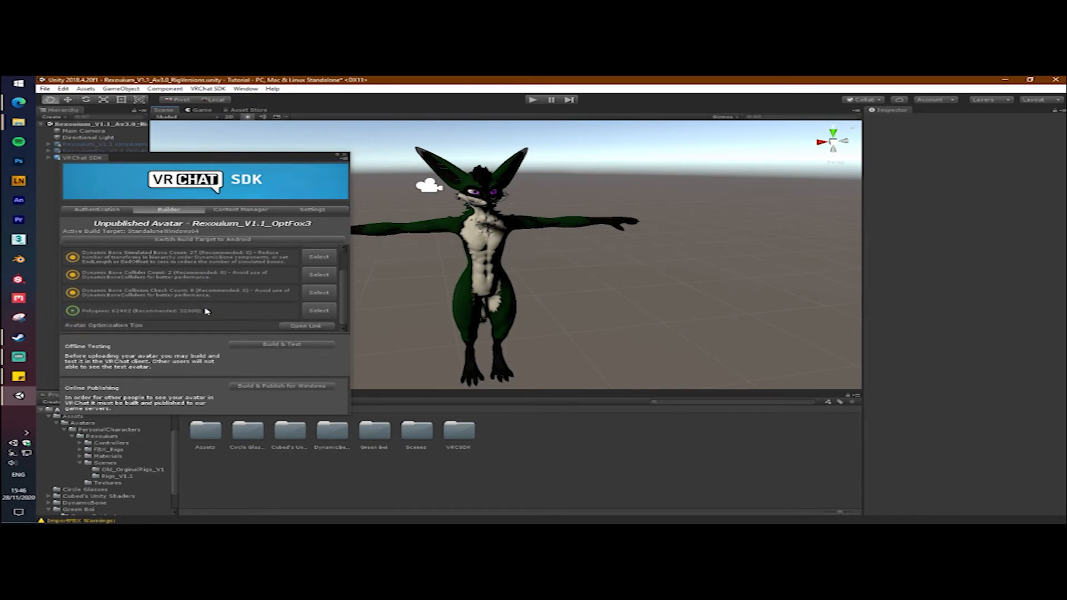
scroll(206, 312, "up", 2)
scroll(229, 292, "down", 2)
left_click(310, 390)
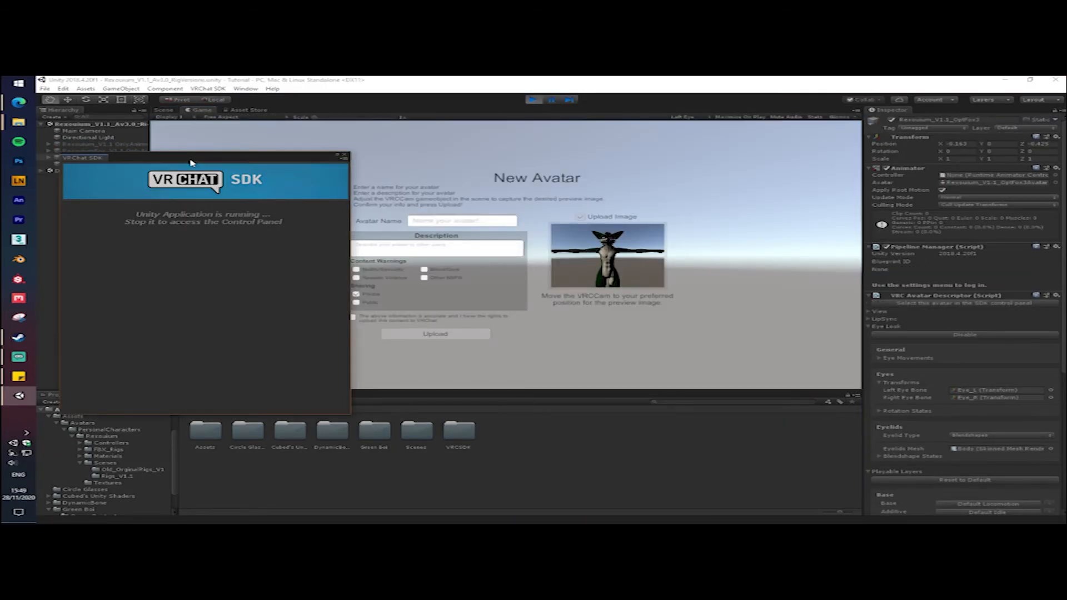
Uncover the New Avatar form, name the avatar "Green Boi Buff" and set its sharing to Public.
left_click(441, 135)
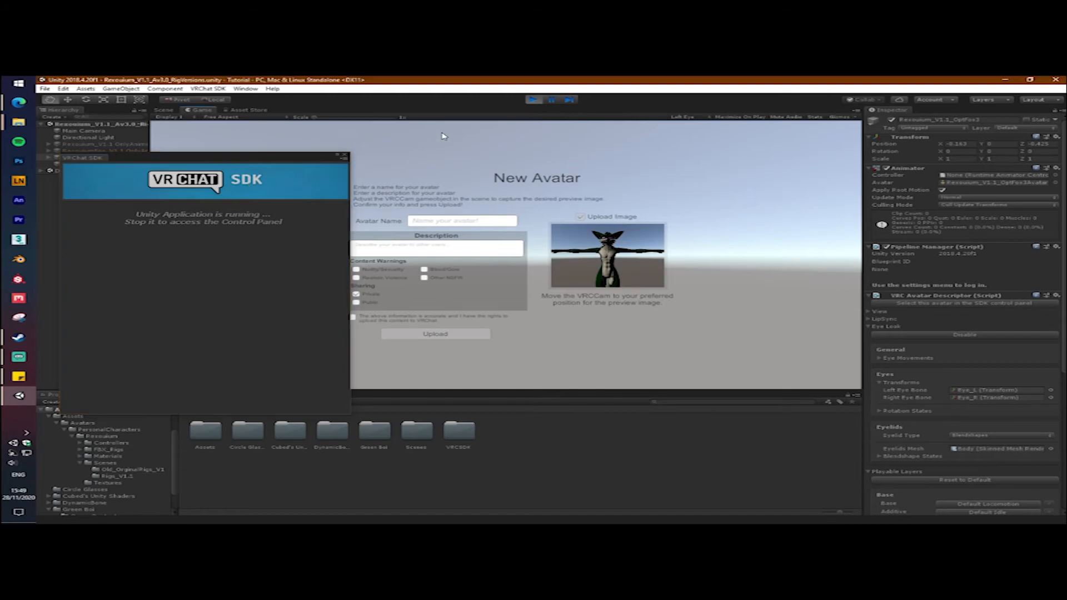
mouse_move(256, 153)
left_mouse_down()
mouse_move(216, 166)
mouse_move(246, 166)
left_mouse_up()
left_click(467, 224)
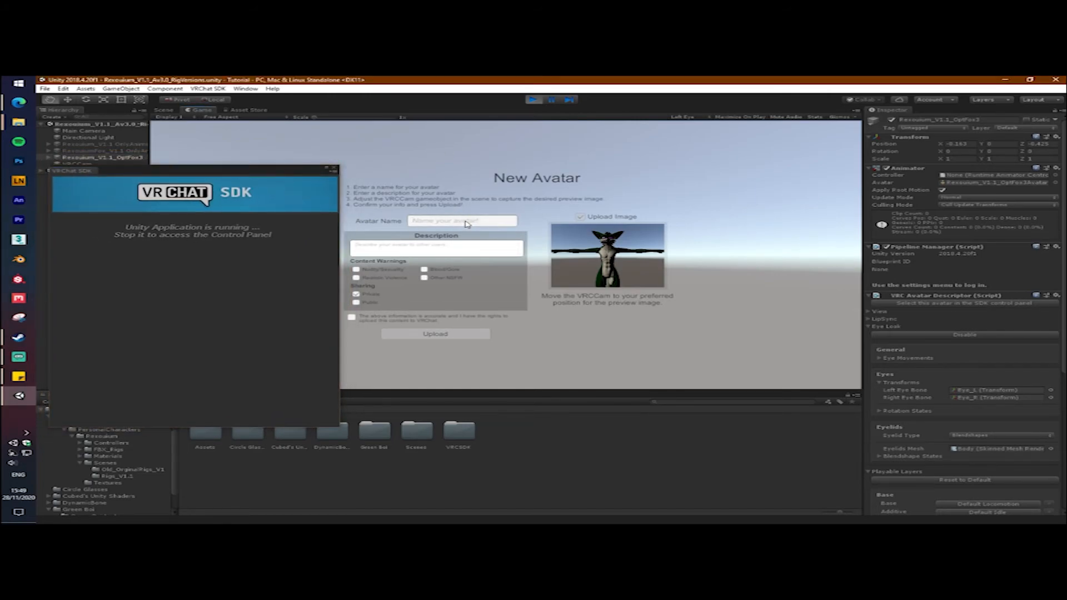
type("Green Boi Buff")
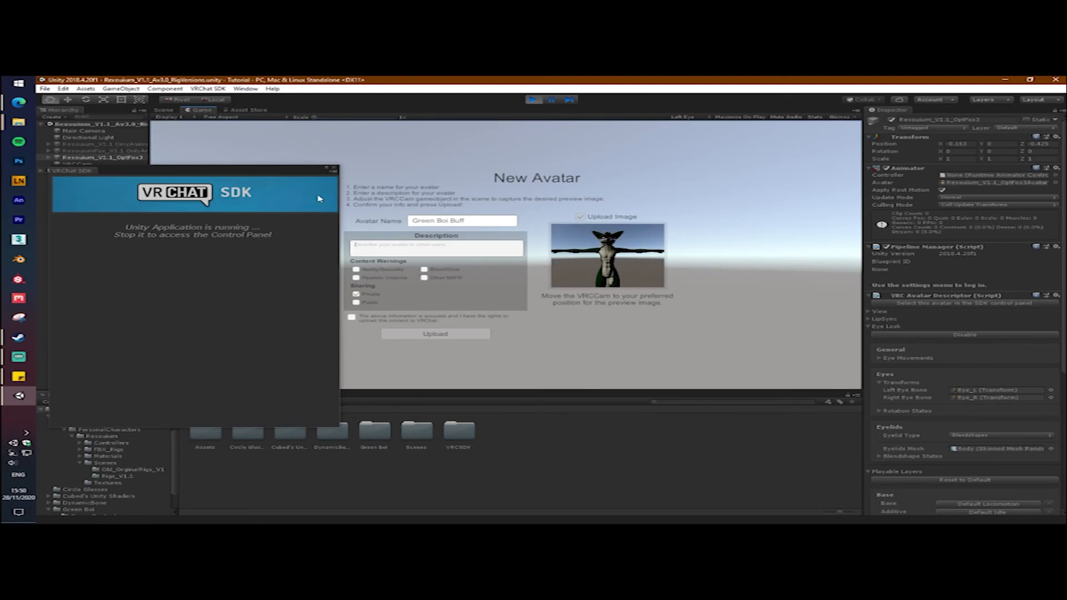
left_click(356, 303)
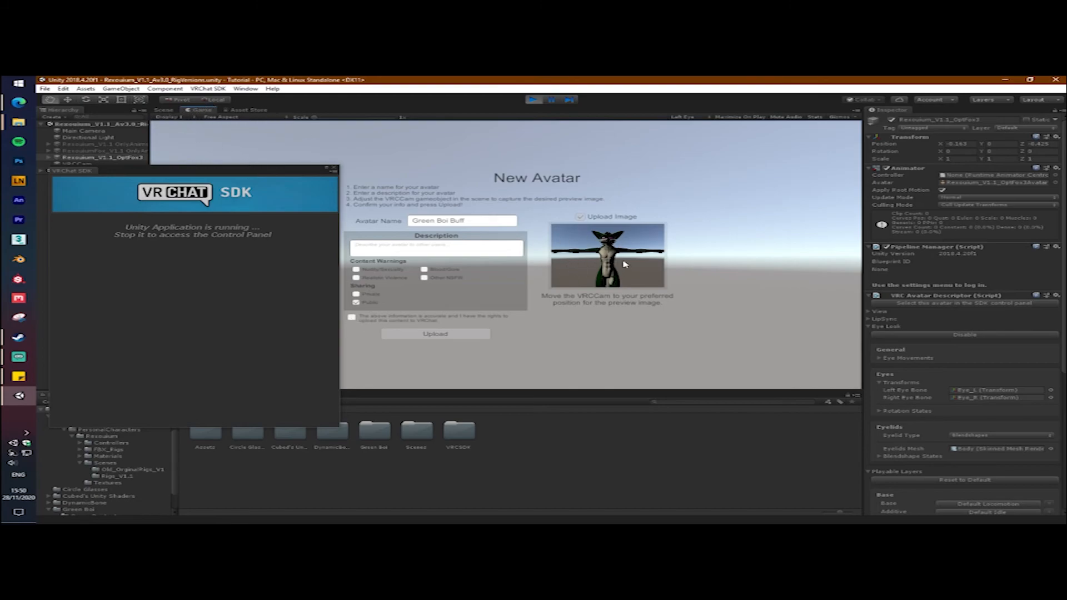
Move the VRCCam to about Y 1.764 and Z 0.292 so the preview image frames the avatar's head and chest.
left_click(164, 111)
scroll(555, 306, "down", 3)
scroll(515, 315, "down", 2)
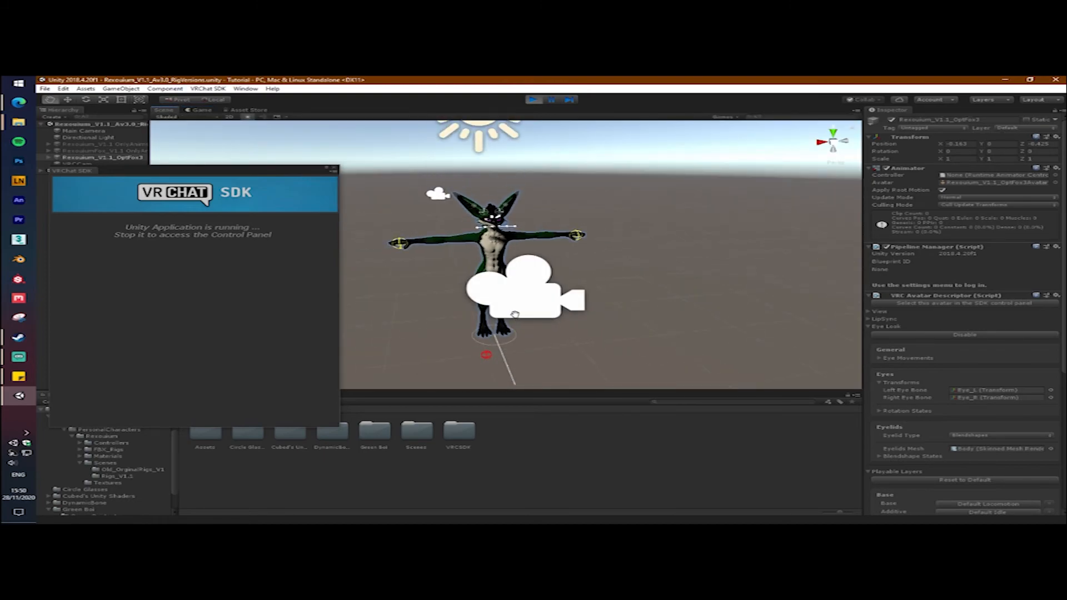
key("w")
left_click(542, 299)
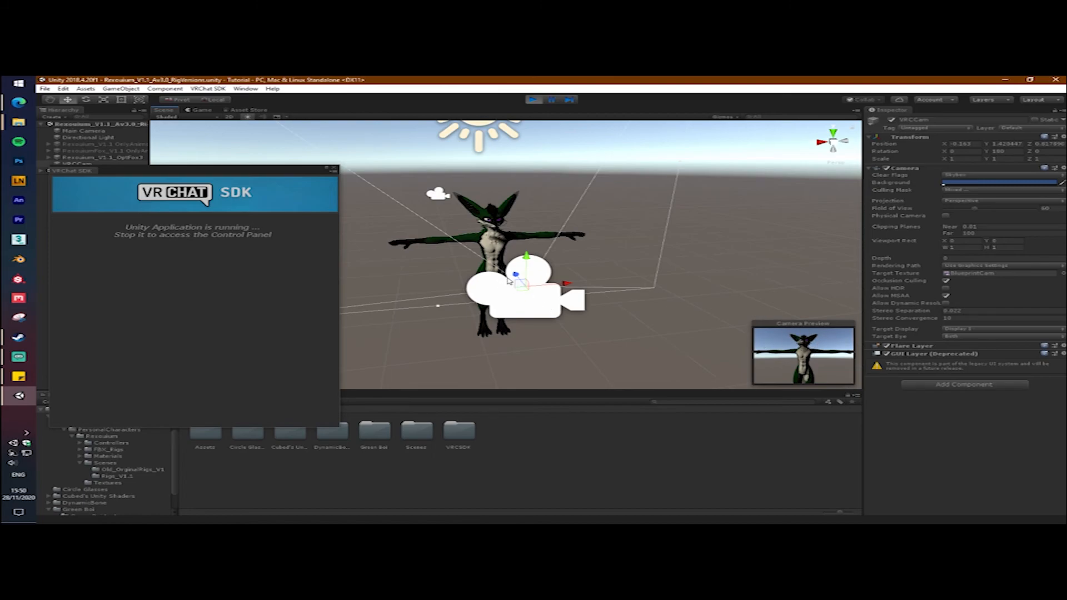
left_click_drag(525, 268, 498, 236)
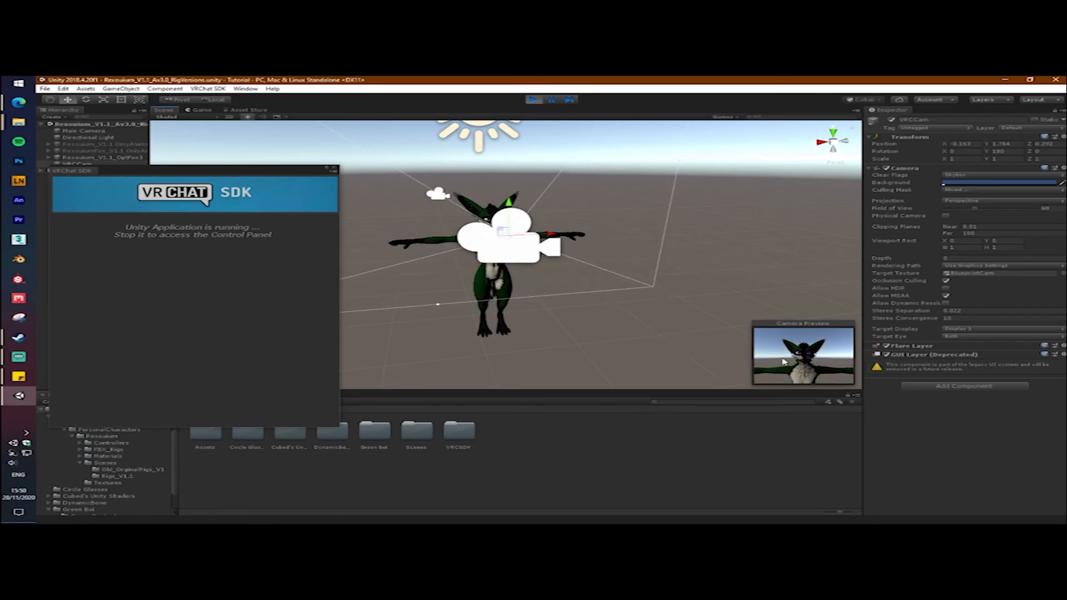
left_click(201, 111)
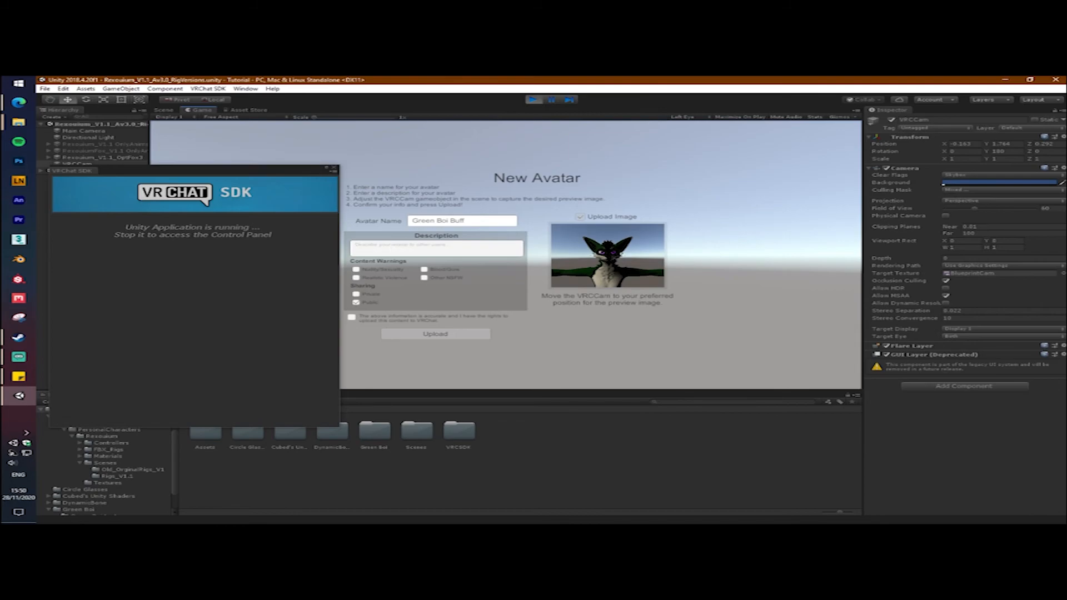
Paste a description calling the avatar a green and white custom Rexouium and crediting its texture artist.
key("alt+Tab")
left_click(476, 254)
key("ctrl+v")
left_click_drag(397, 243, 195, 255)
left_click(390, 252)
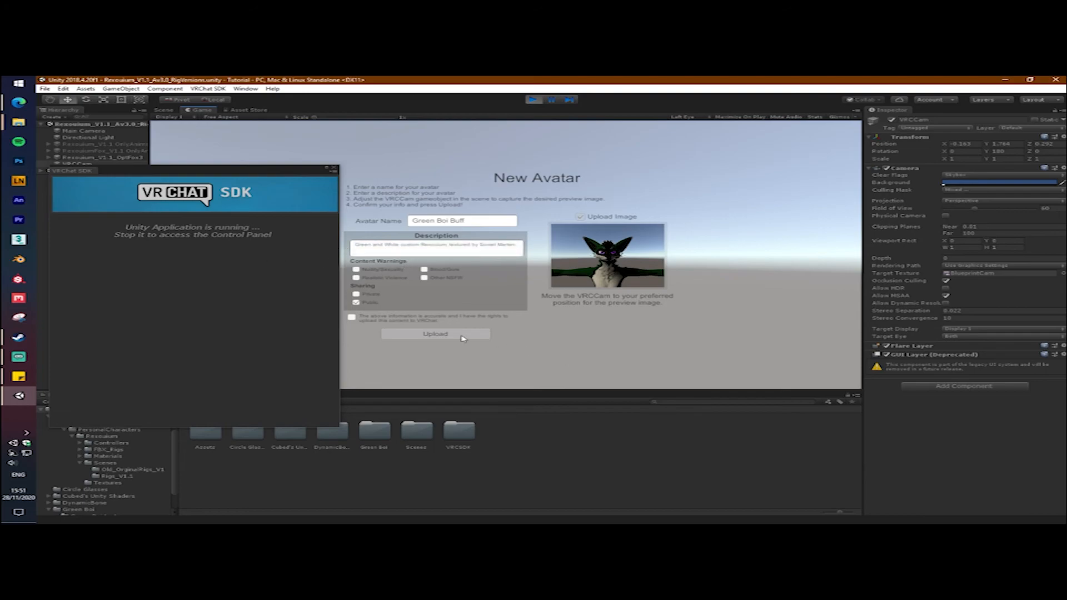
Confirm the accuracy and upload rights statement, upload the avatar and close the completion message.
left_click(352, 317)
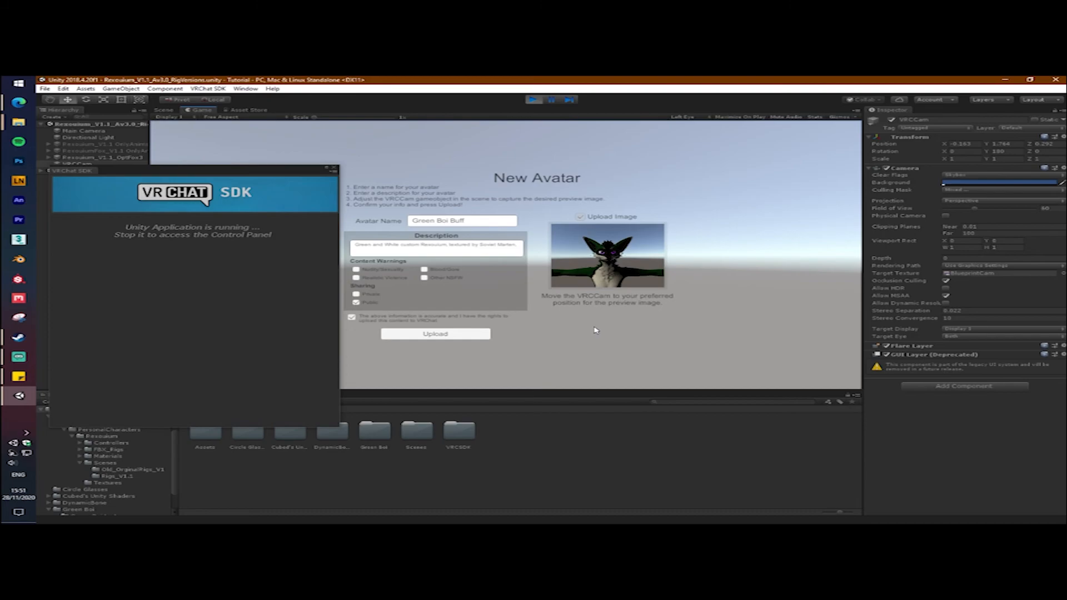
left_click(461, 337)
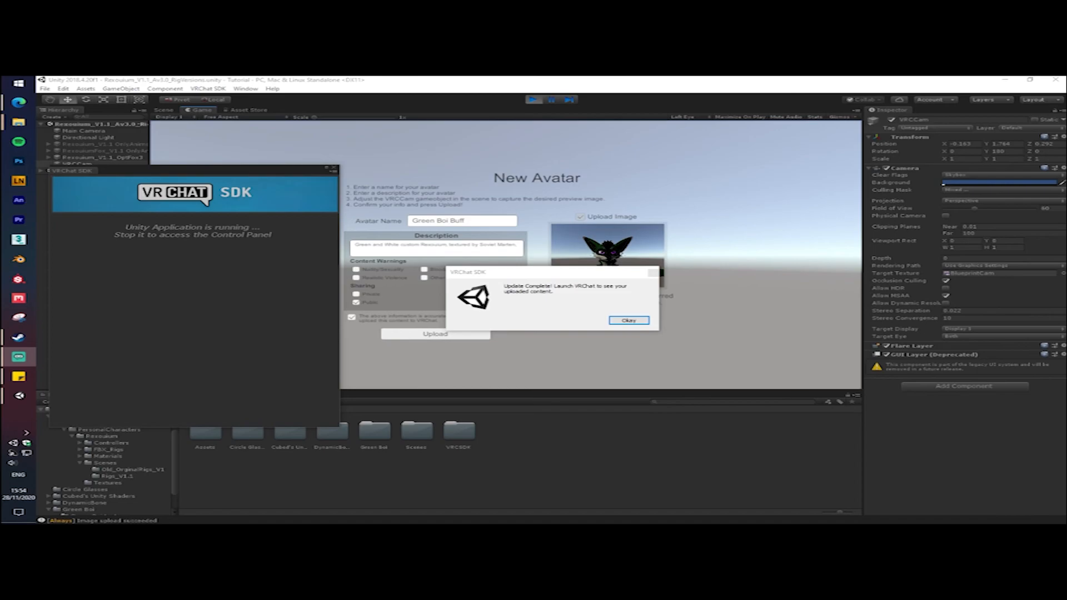
left_click(628, 321)
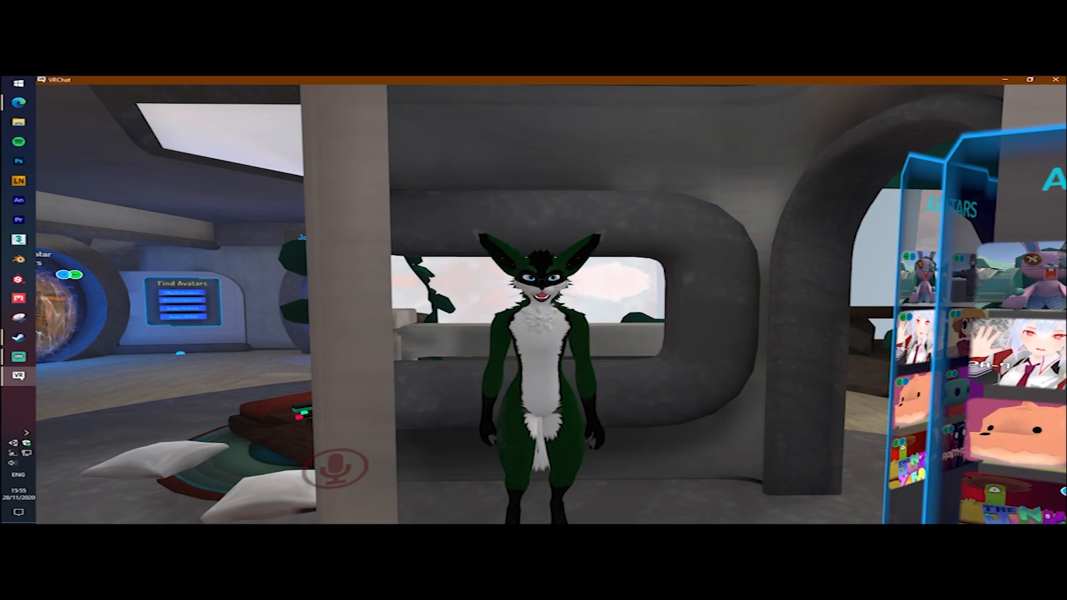
Change into the Green Boi Buff avatar from My Creations.
key("Escape")
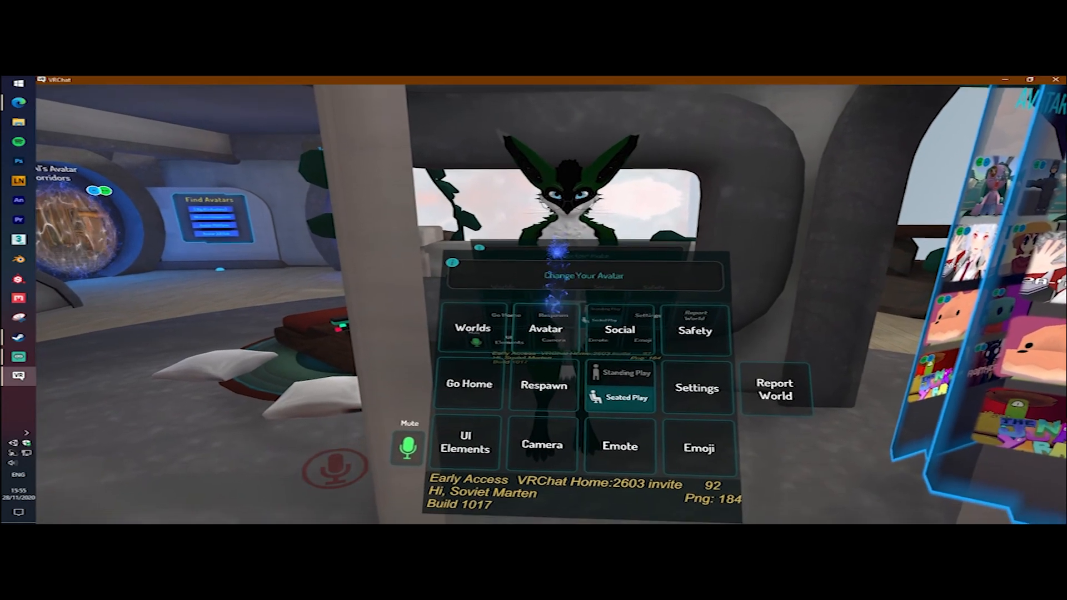
left_click(546, 328)
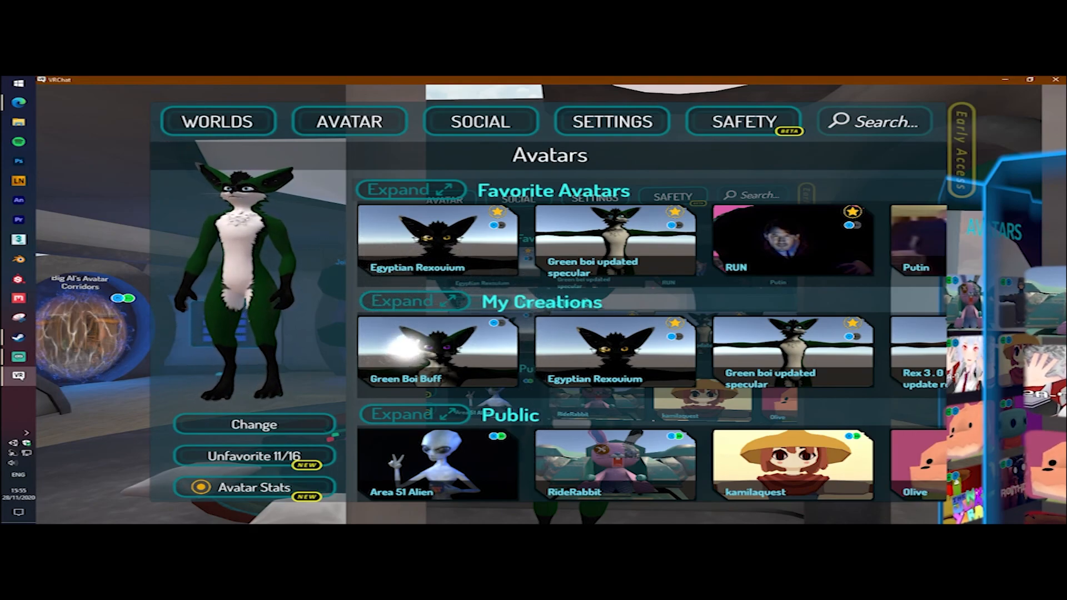
left_click(405, 349)
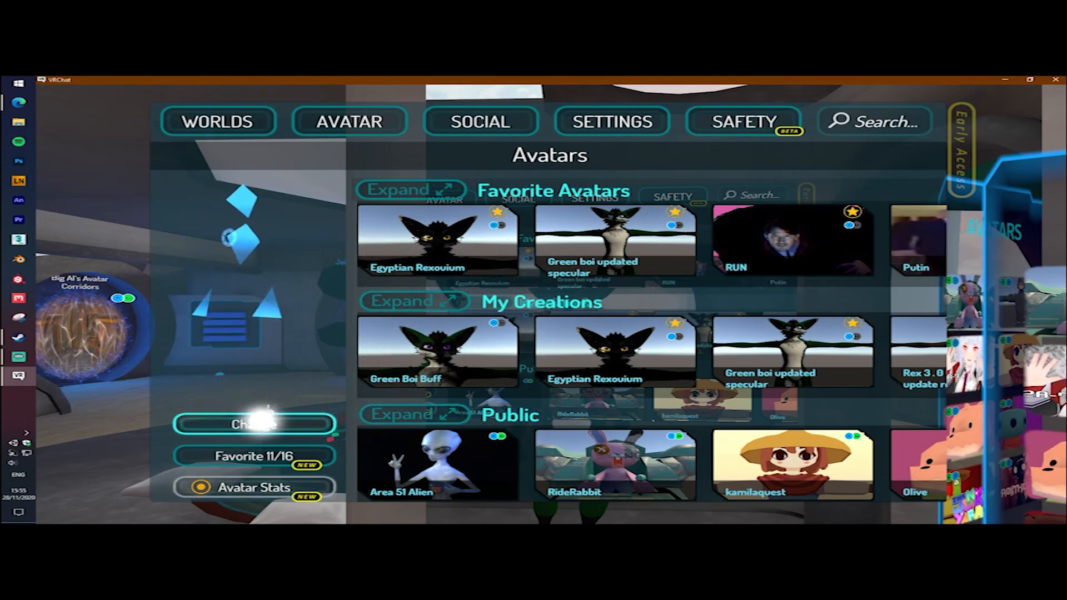
left_click(262, 423)
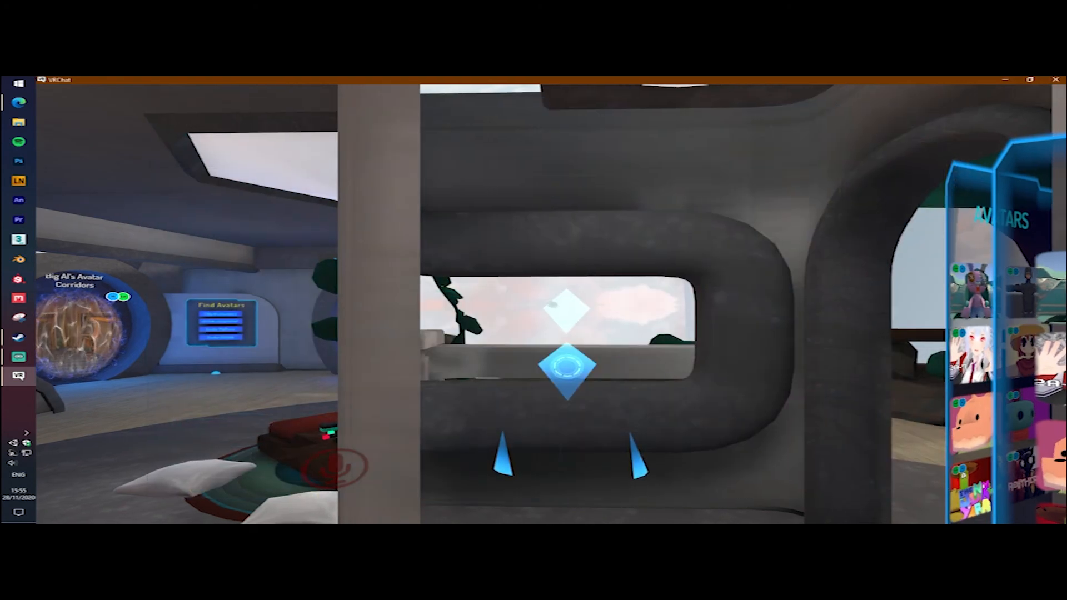
Examine the new avatar's face, glasses, chest and feet in the mirror from close up and a few steps back.
key("w")
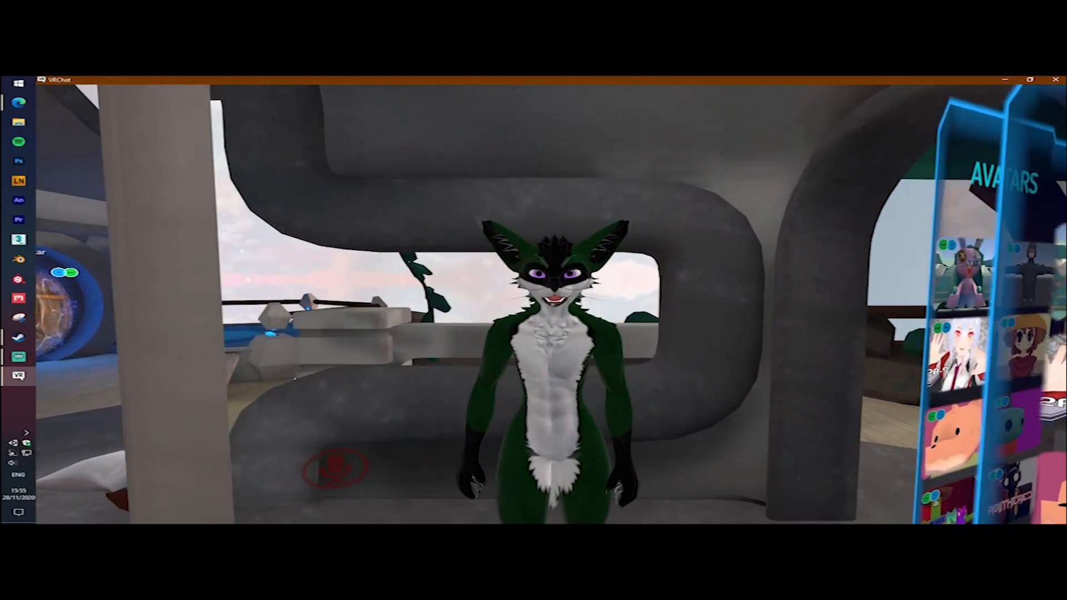
key("s")
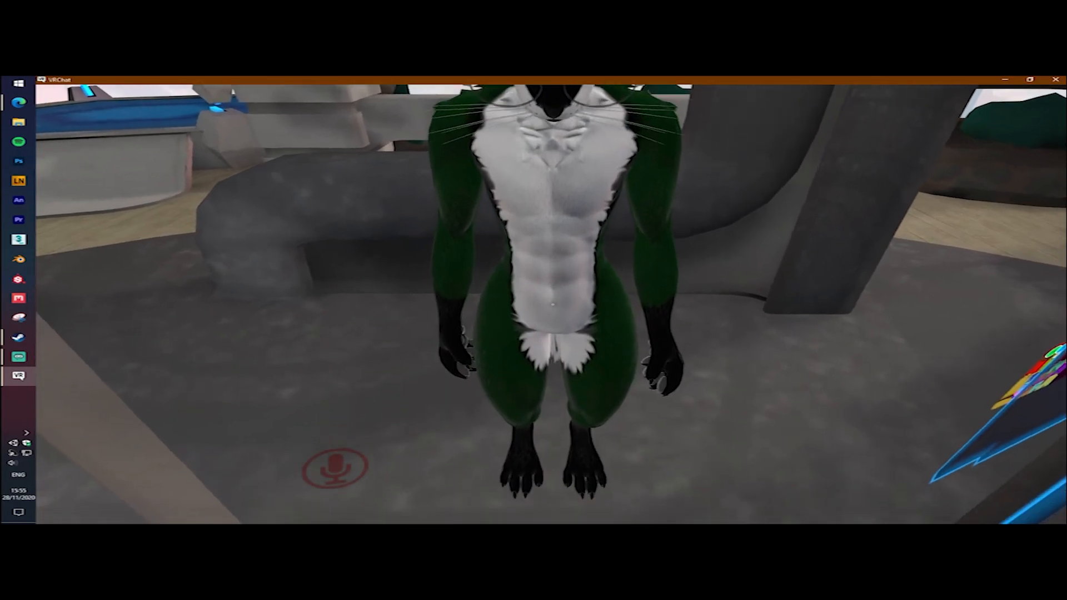
key("w")
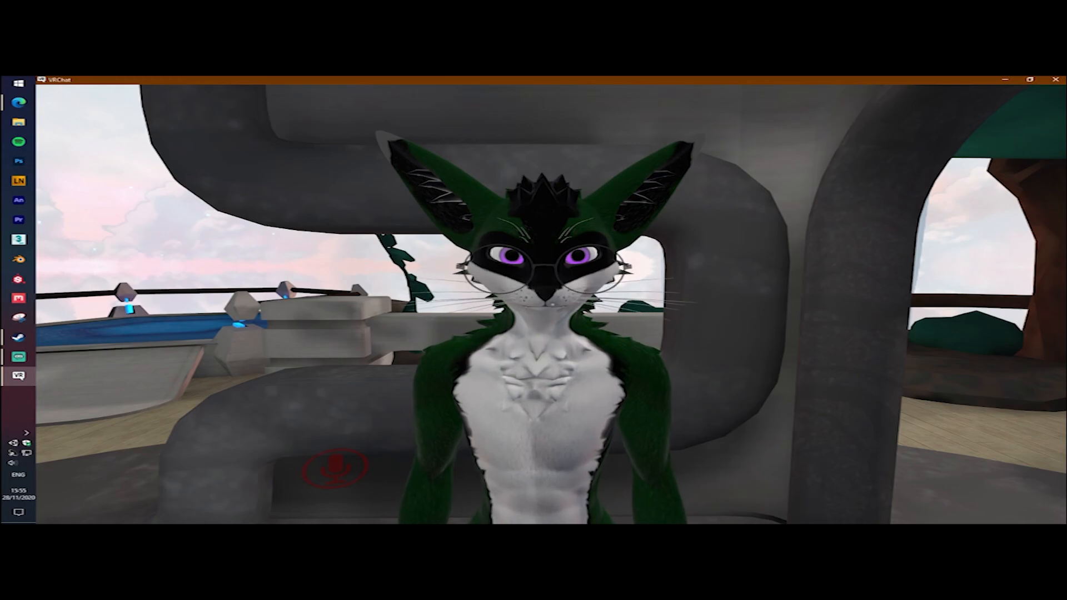
key("s")
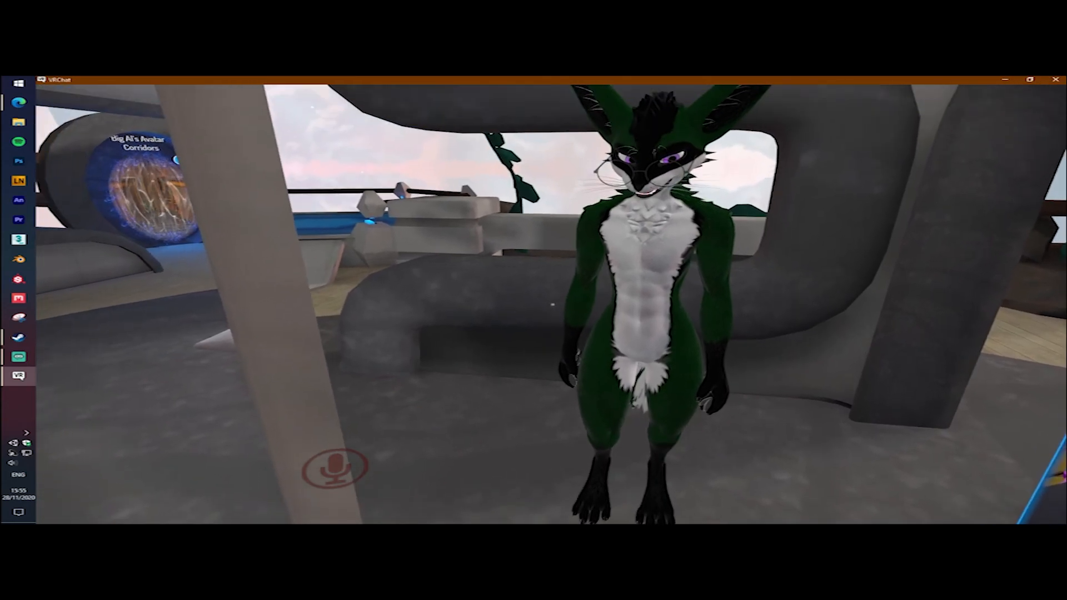
key("d")
key("a")
key("w")
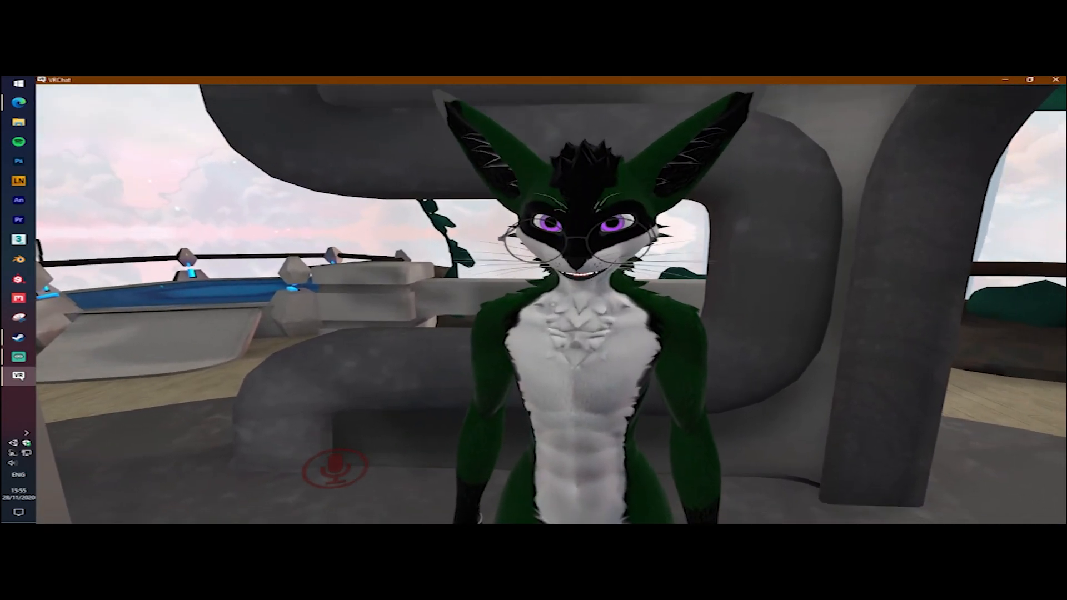
Sidestep, back away and walk up to the mirror again to check the avatar's proportions and textures at different distances.
key("s")
key("a")
key("d")
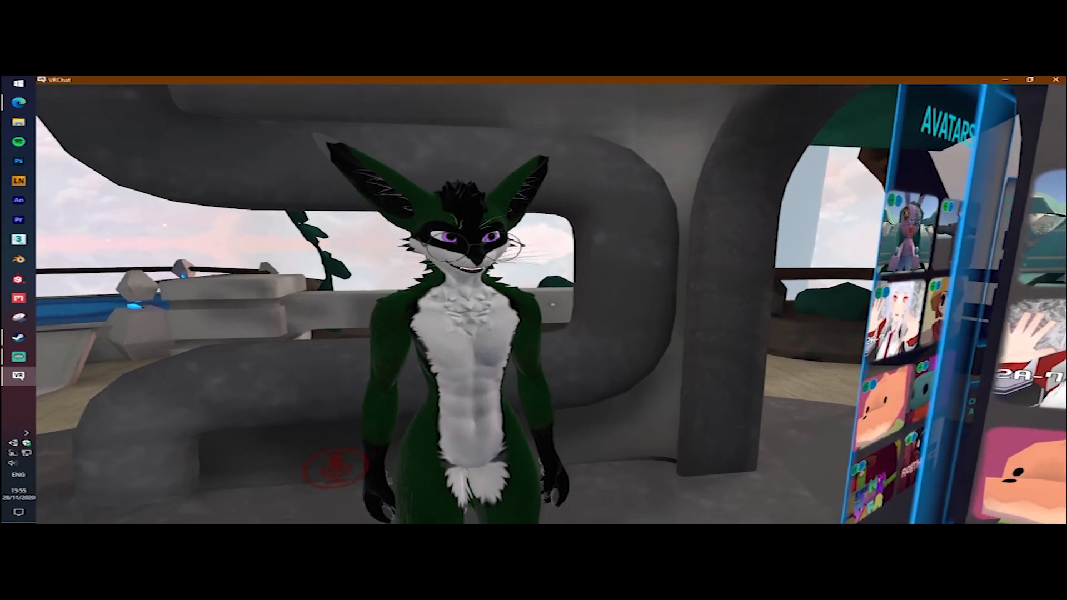
key("w")
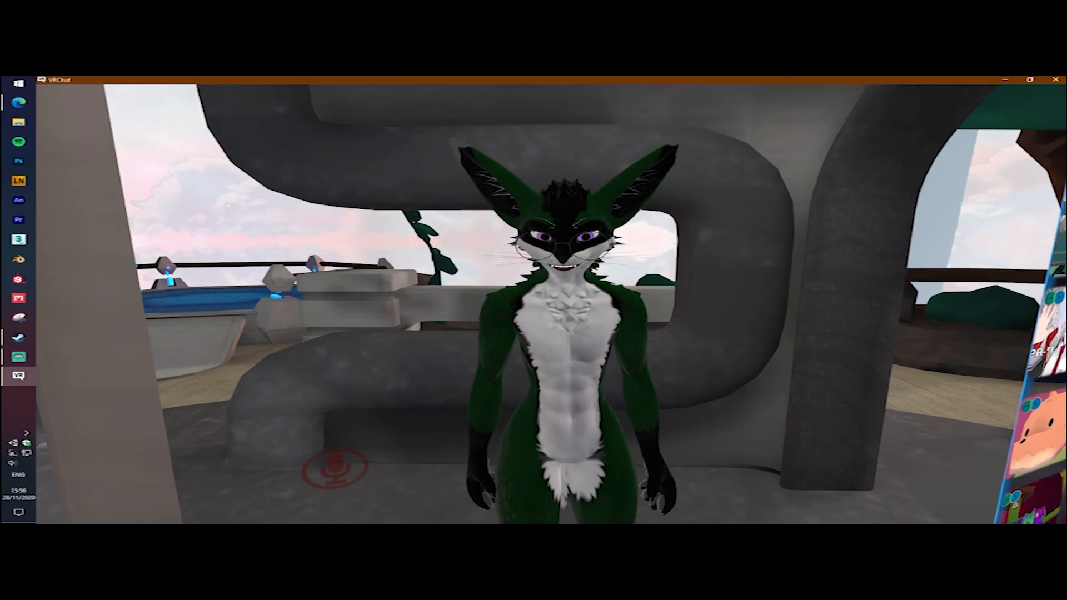
key("s")
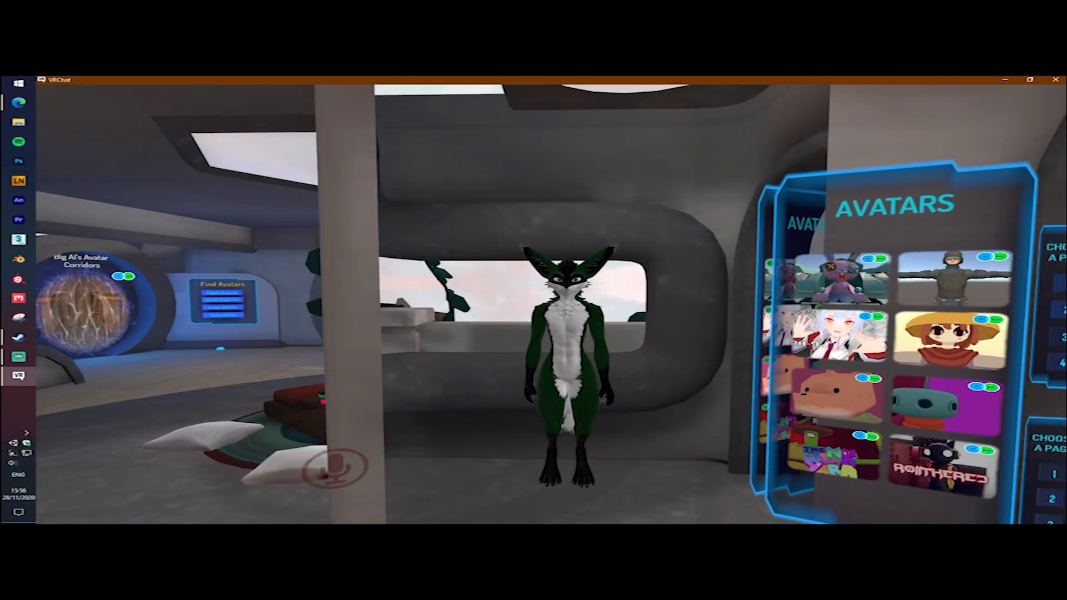
key("w")
key("w")
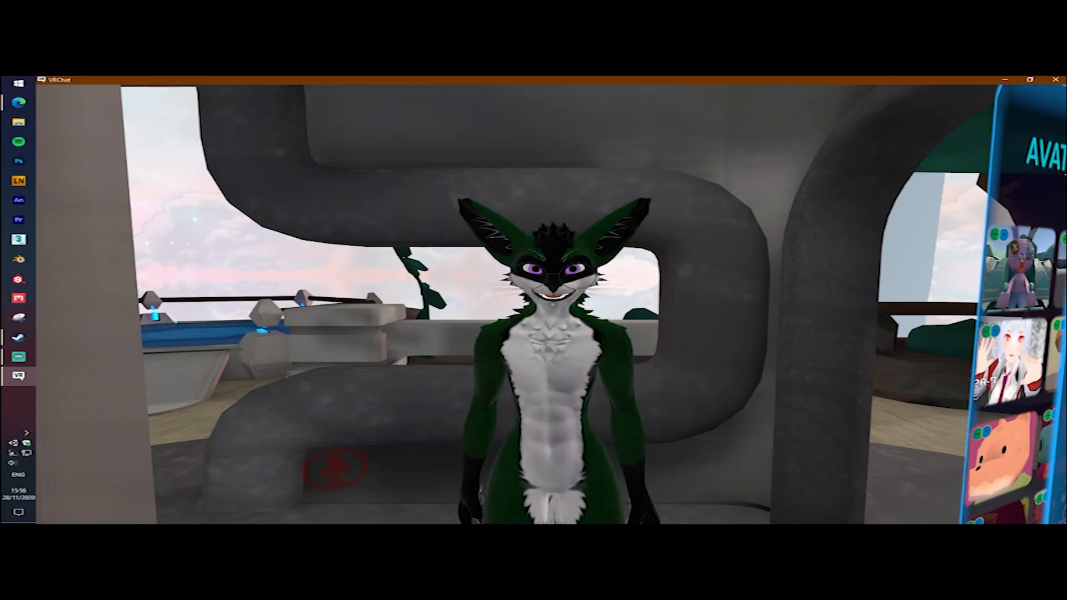
key("w")
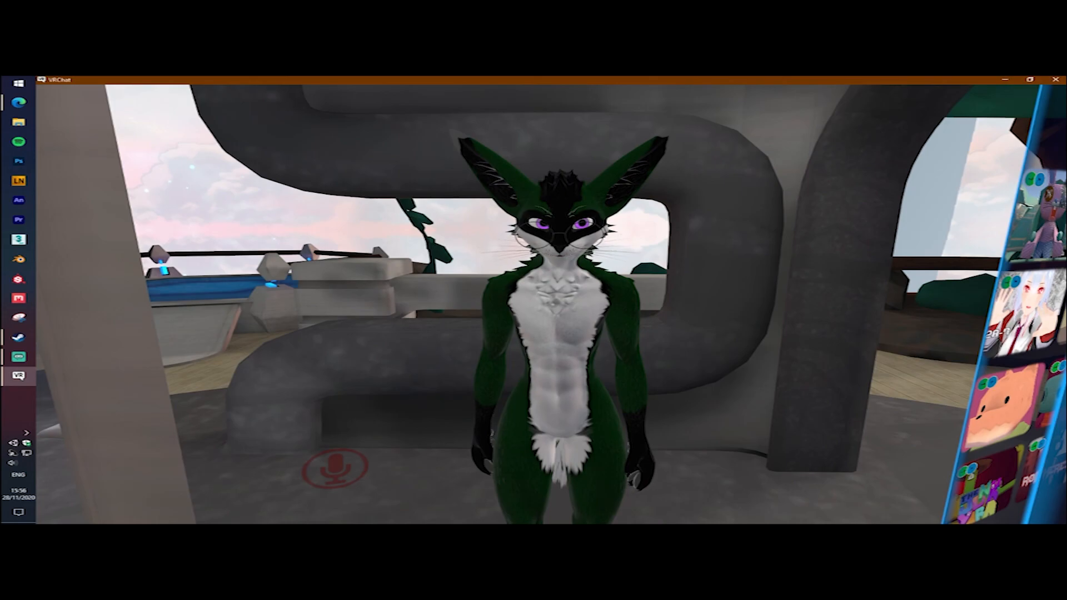
Test the avatar's running, sidestepping and jumping animations around the room, and return to face the mirror.
key("s")
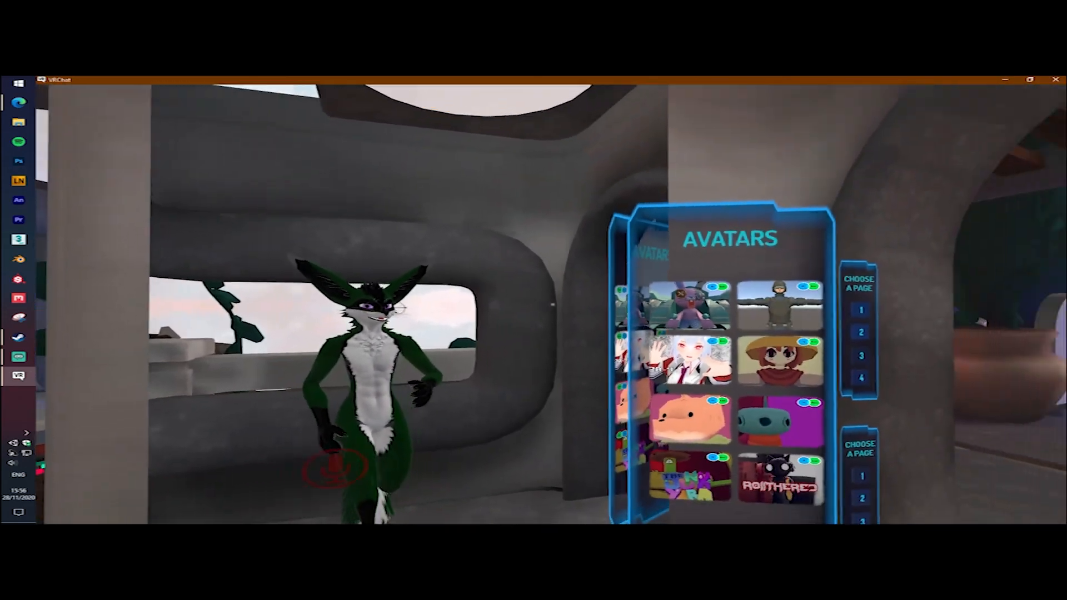
key("w")
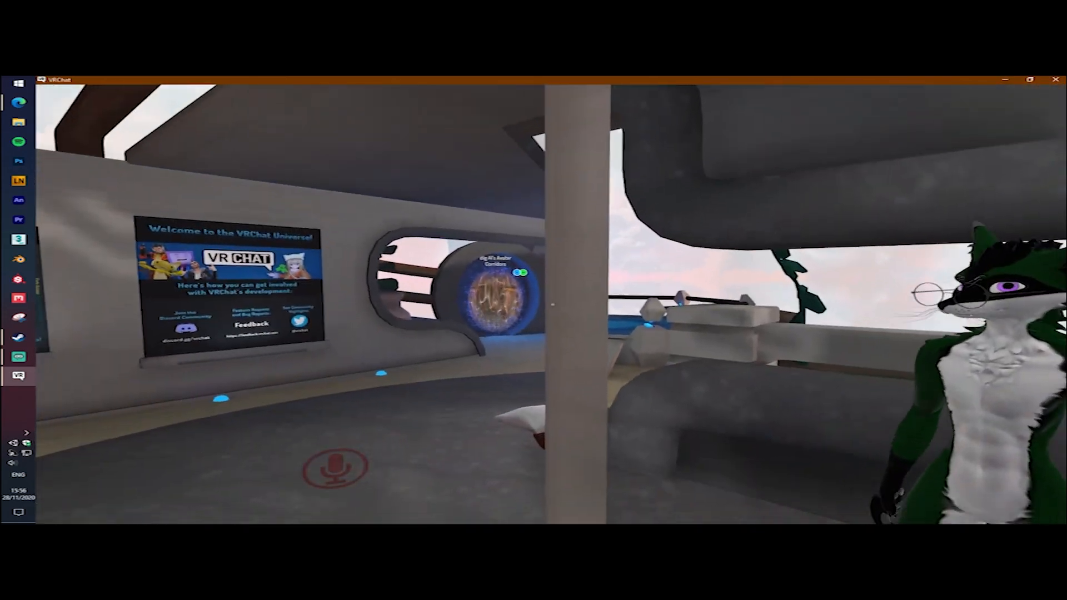
key("space")
key("space")
key("d")
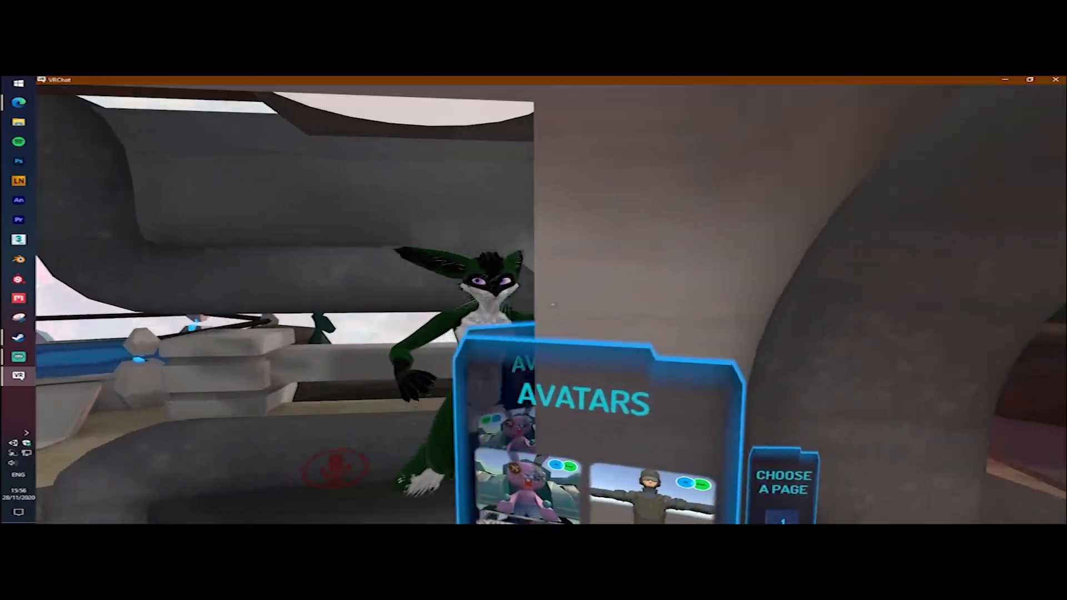
key("a")
key("Escape")
left_click(553, 305)
key("Escape")
key("w")
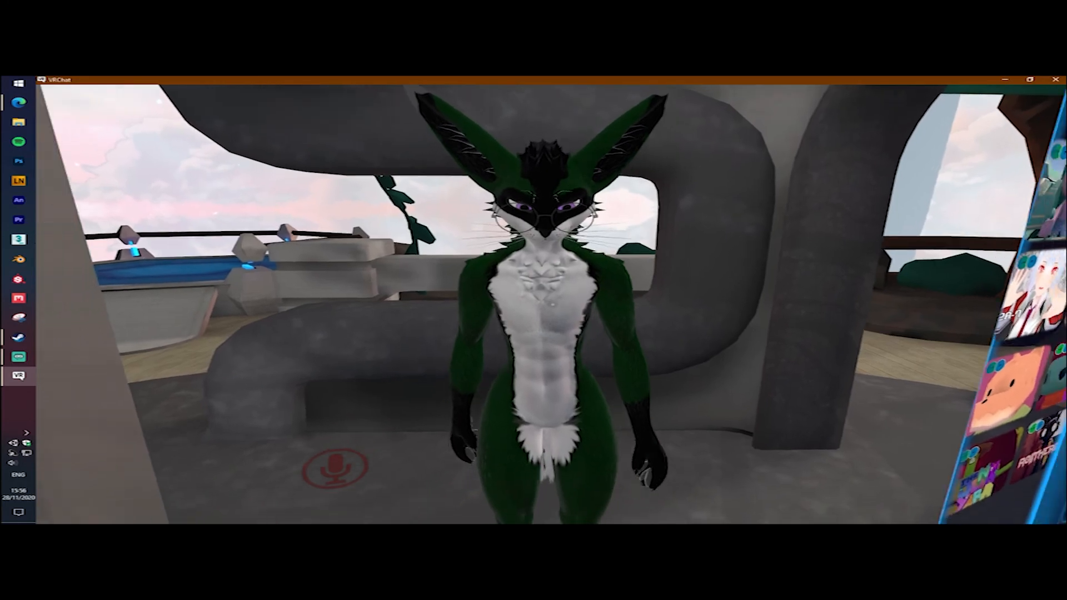
key("s")
key("w")
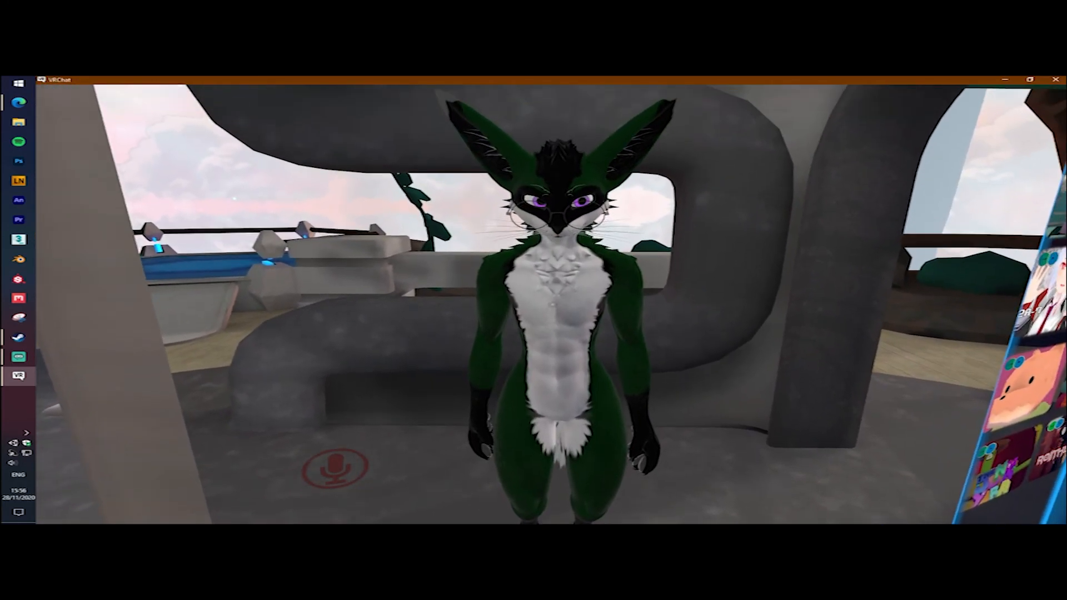